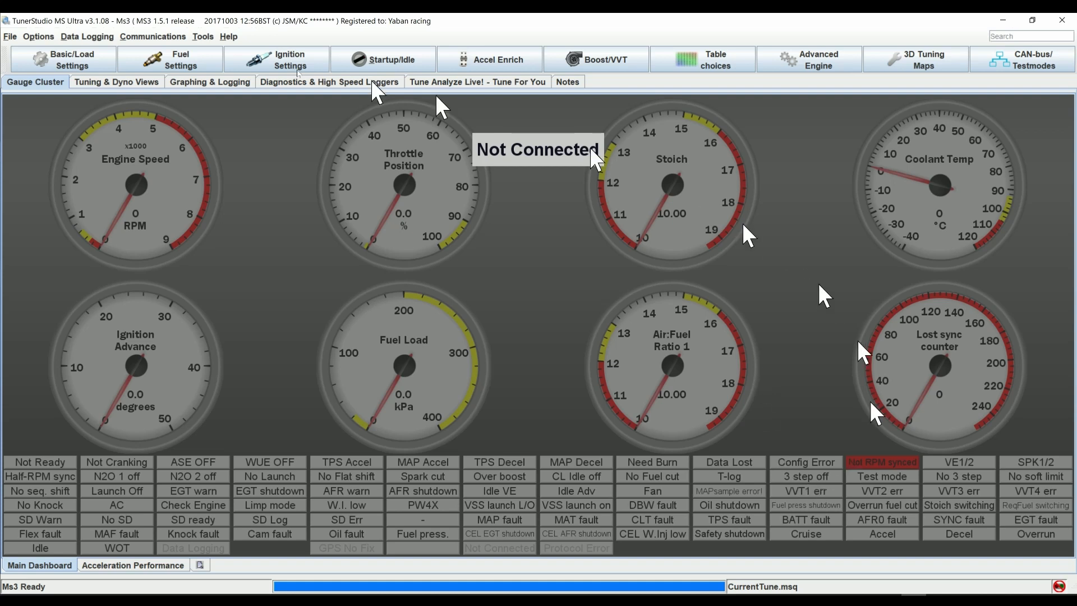
- Open the General Settings dialog and move it clear so all of its load parameters can be read
click(158, 56)
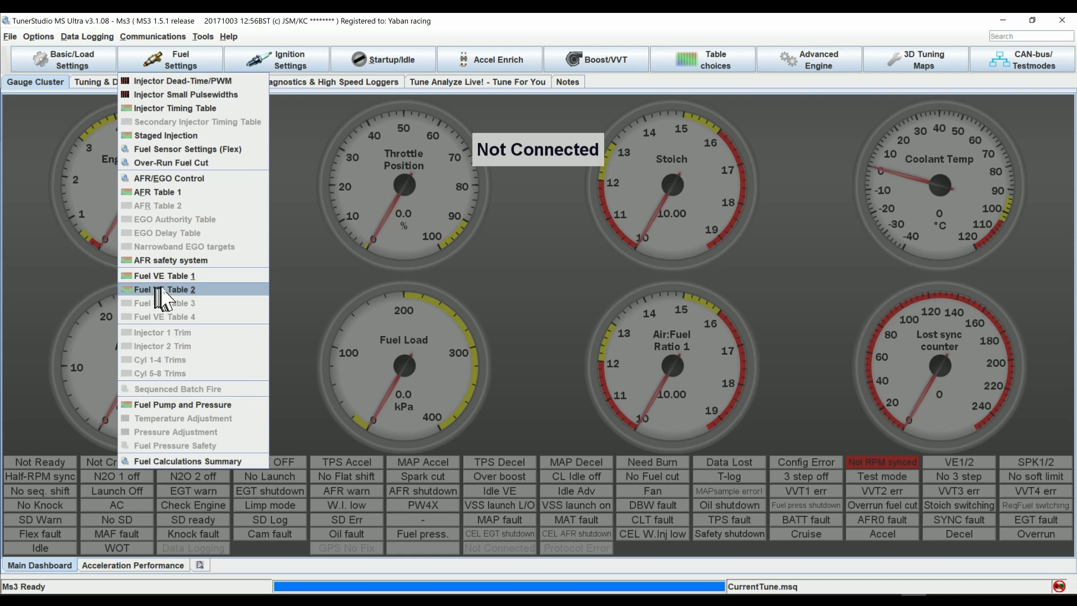
click(102, 96)
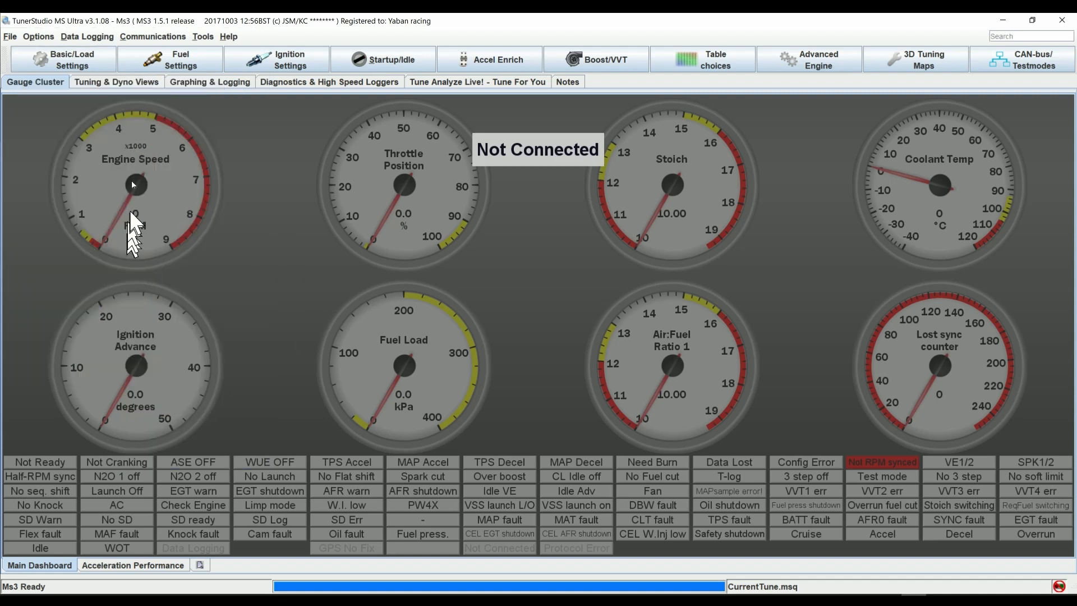
click(72, 62)
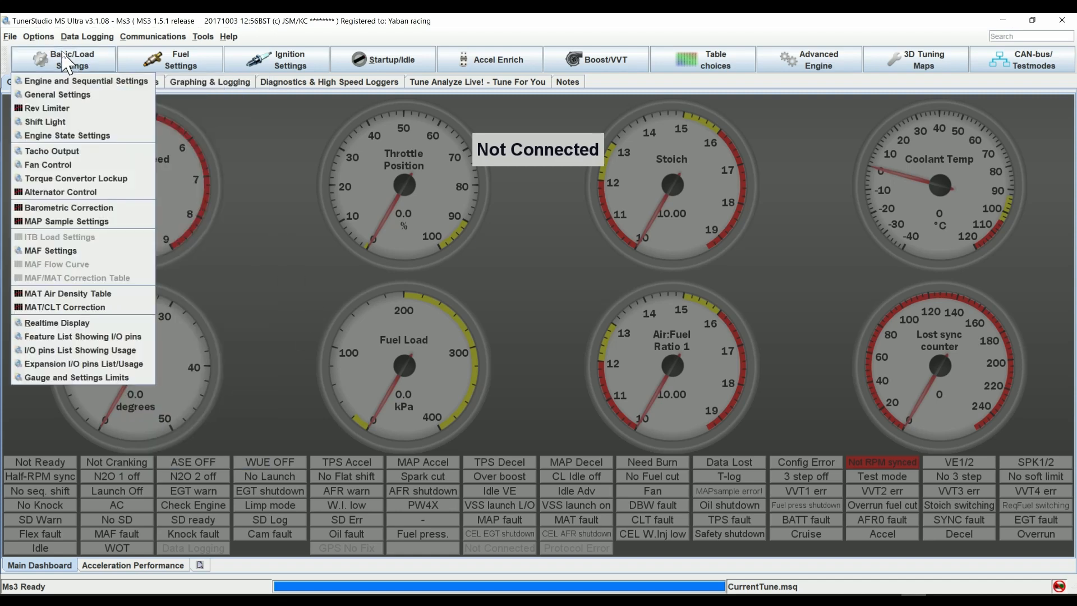
click(63, 98)
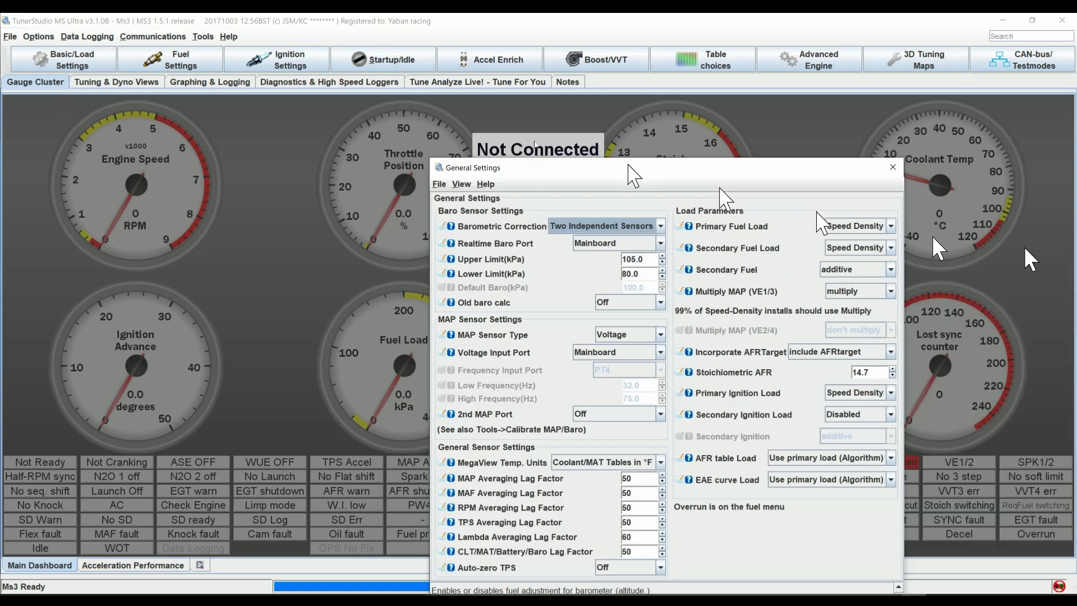
drag(632, 168, 311, 73)
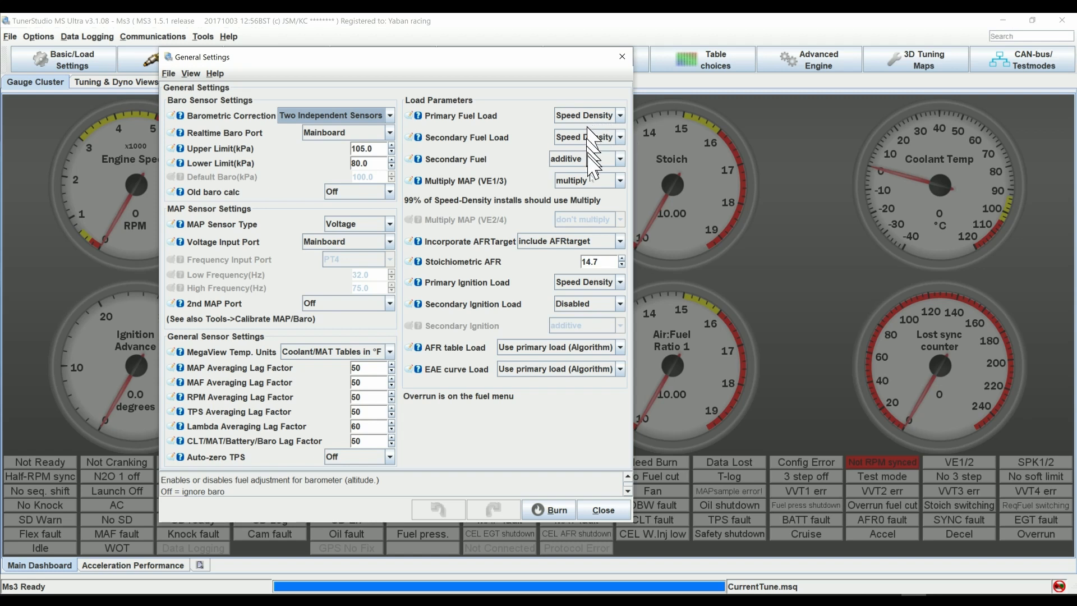
- Set the Secondary Fuel load parameter to Blend Curve (1)
click(608, 181)
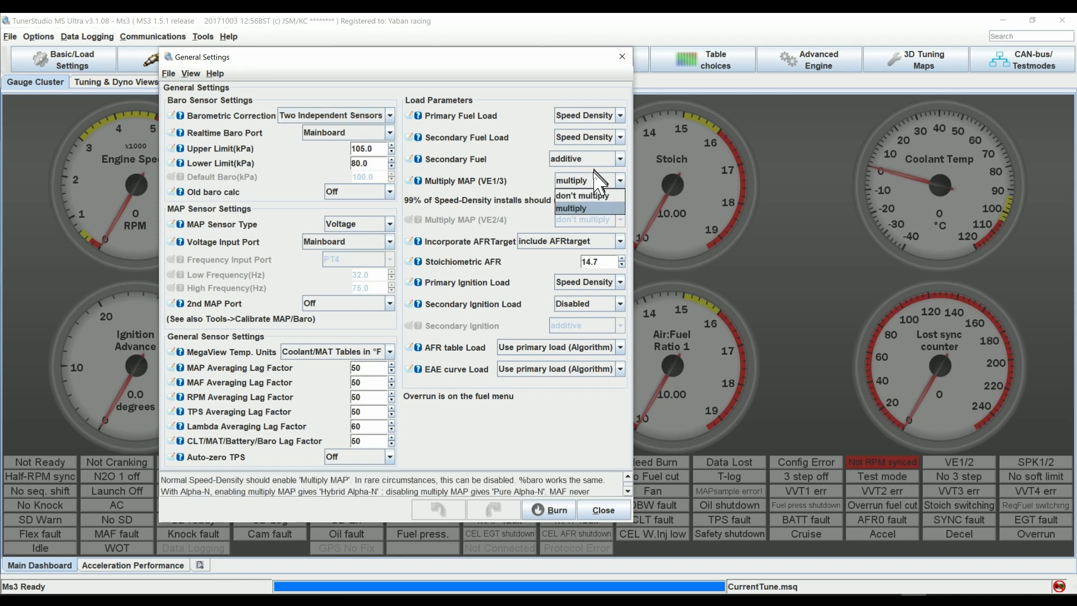
click(594, 158)
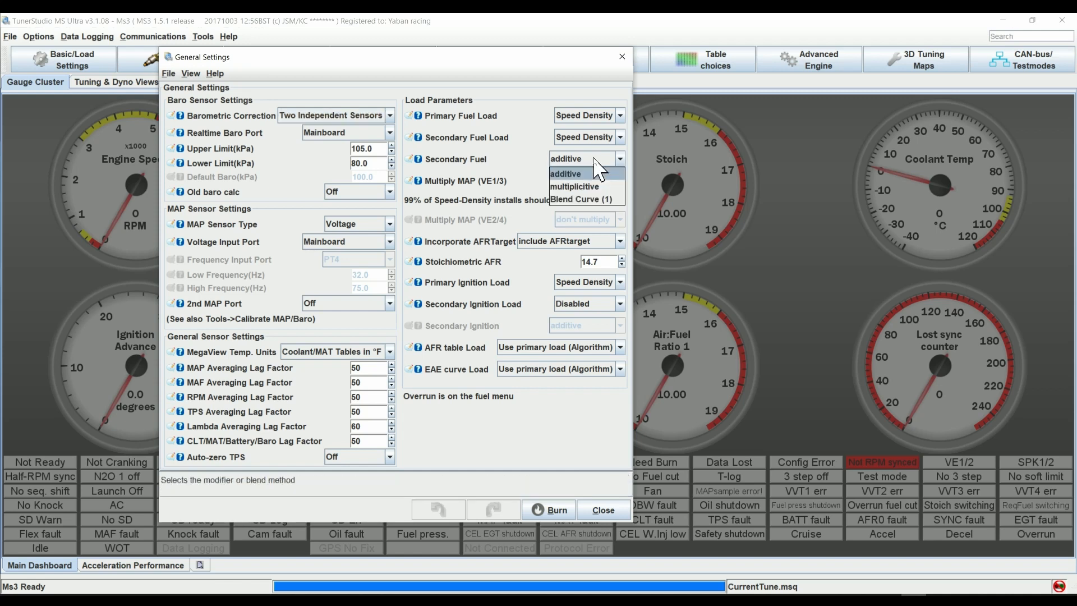
click(578, 198)
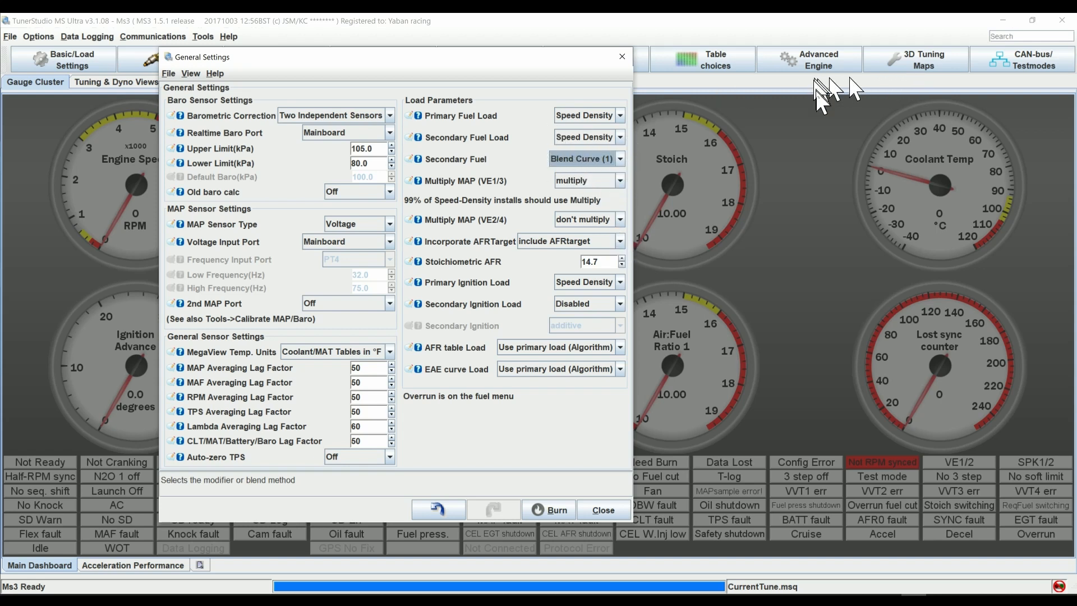
- Examine the Blend Curve (1) VE1->2 graph and its selectable X axis parameters, keeping MAP selected, and close the curve
click(705, 52)
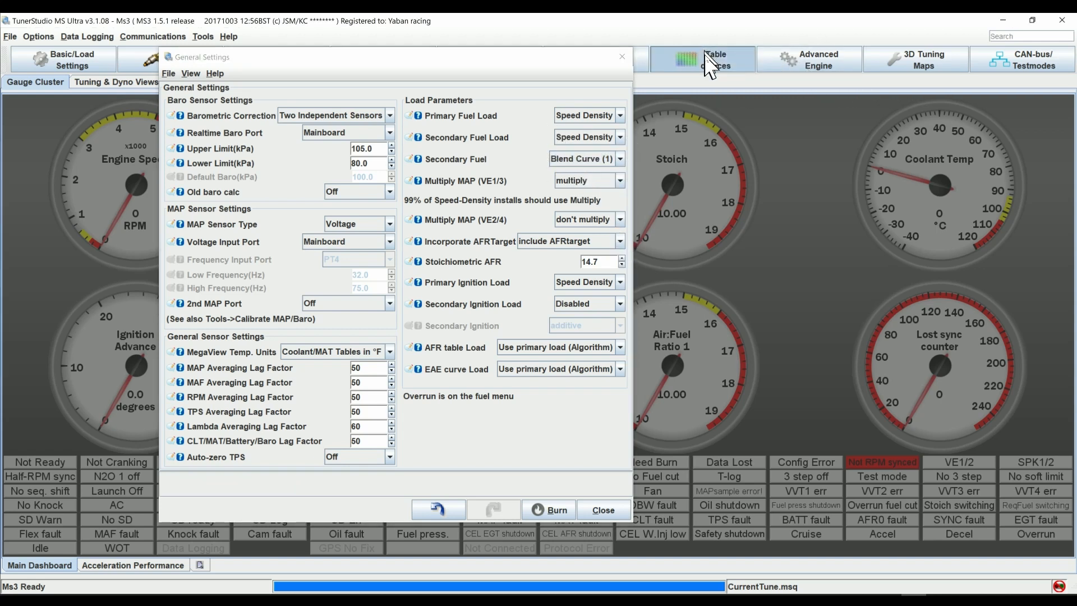
click(708, 62)
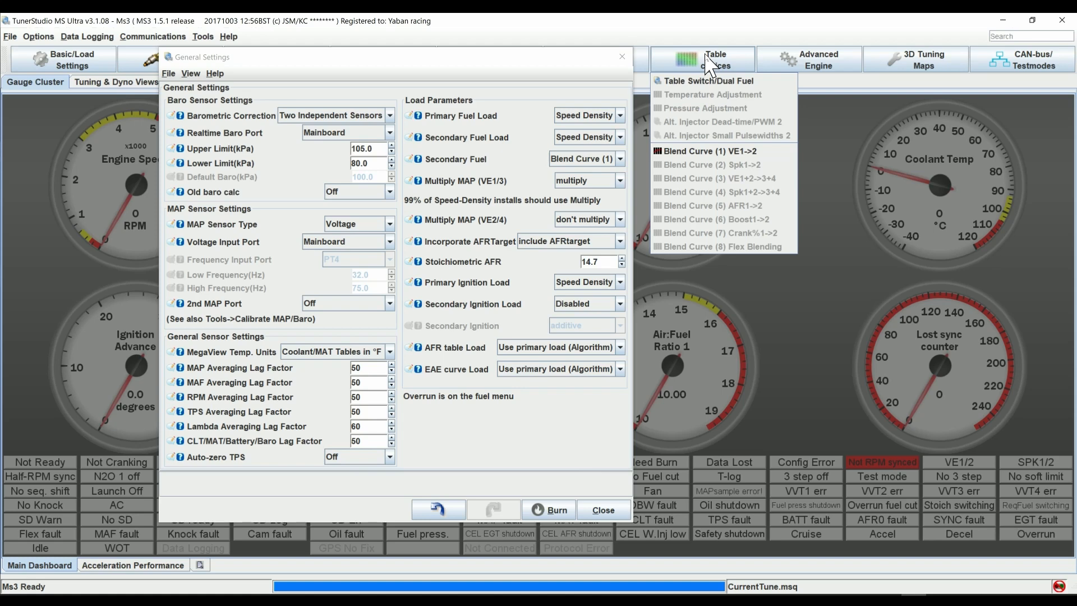
click(738, 156)
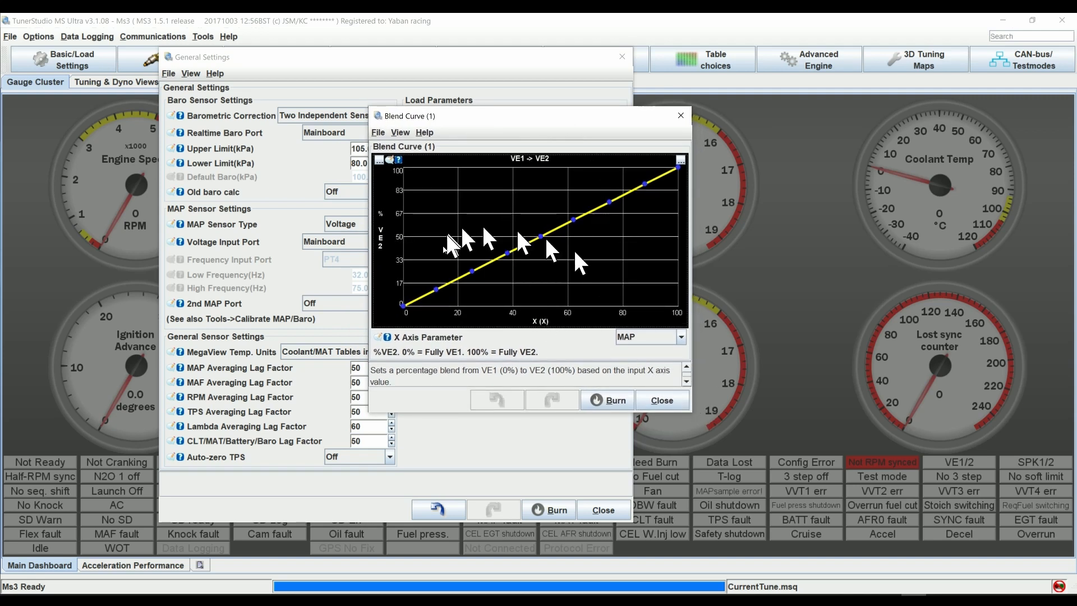
click(672, 339)
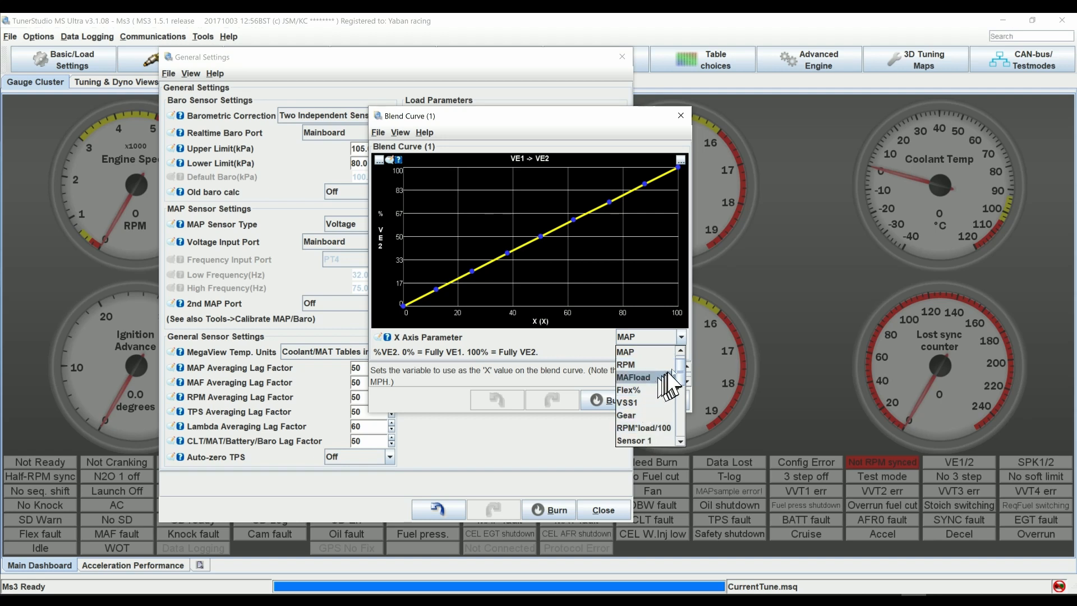
mouse_move(675, 367)
mouse_down()
mouse_move(683, 417)
mouse_move(680, 351)
mouse_up()
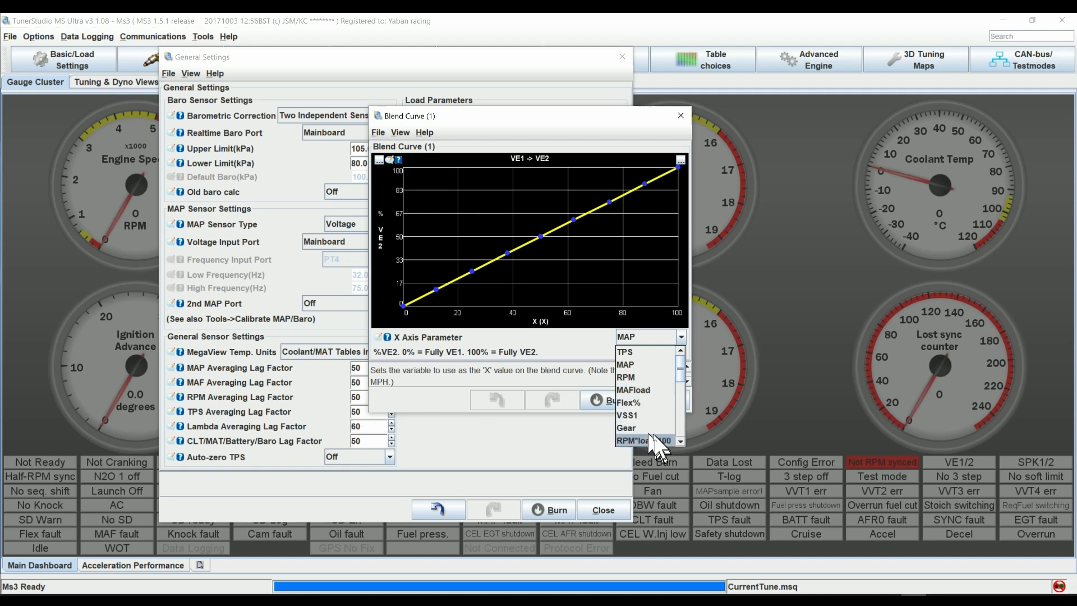
scroll(634, 432, down, 1)
scroll(634, 415, down, 1)
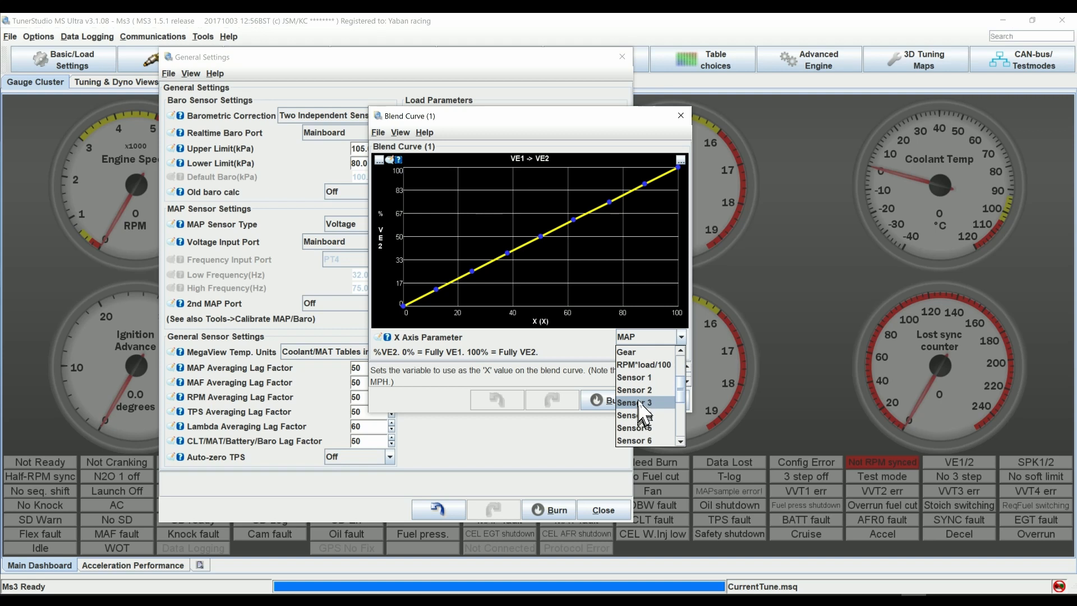
scroll(642, 407, up, 1)
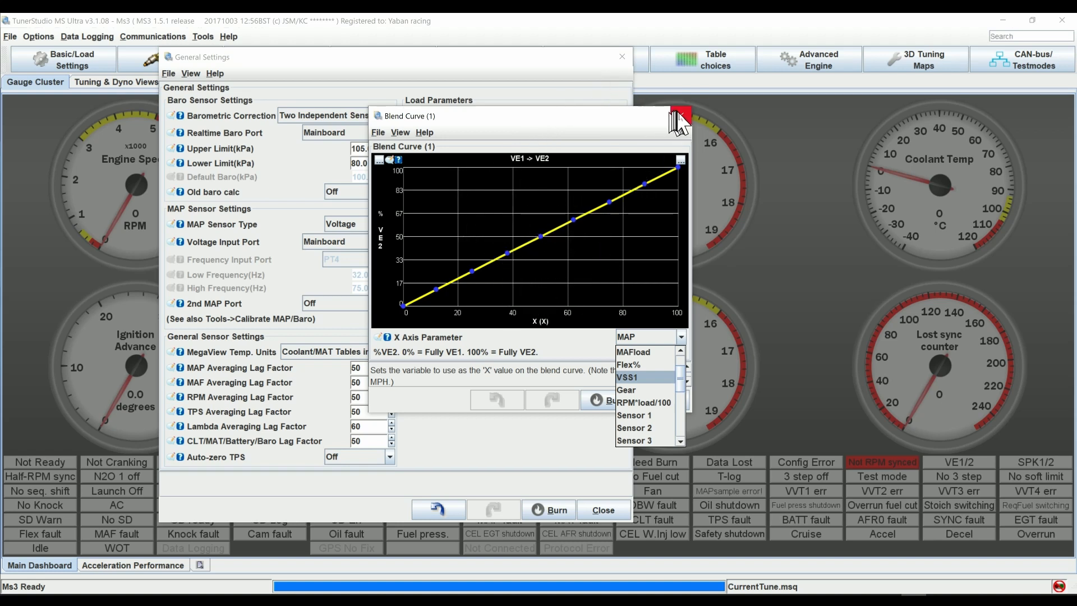
scroll(645, 395, up, 3)
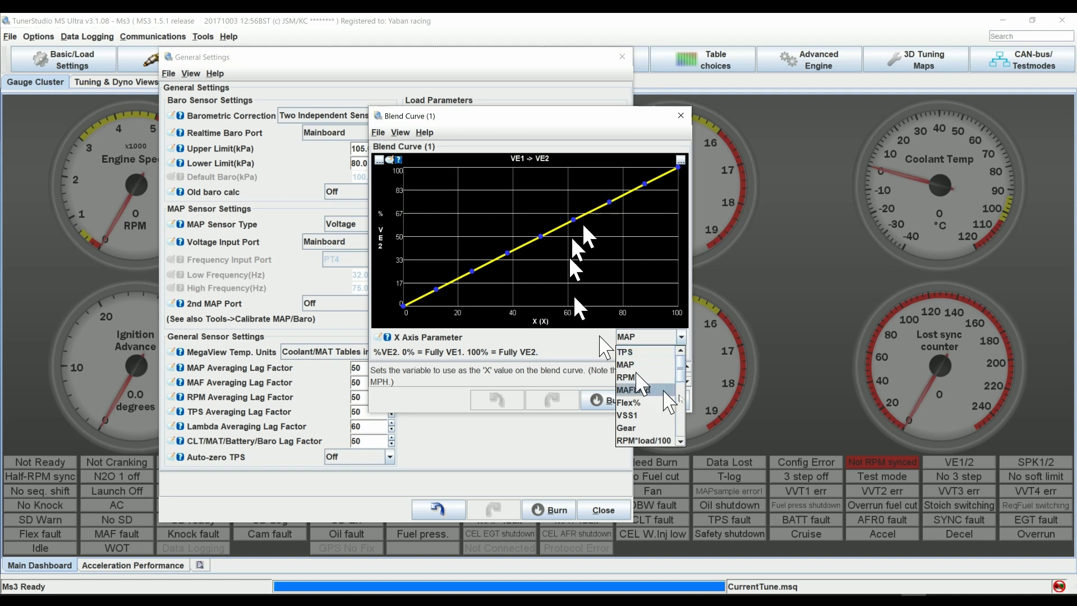
click(681, 336)
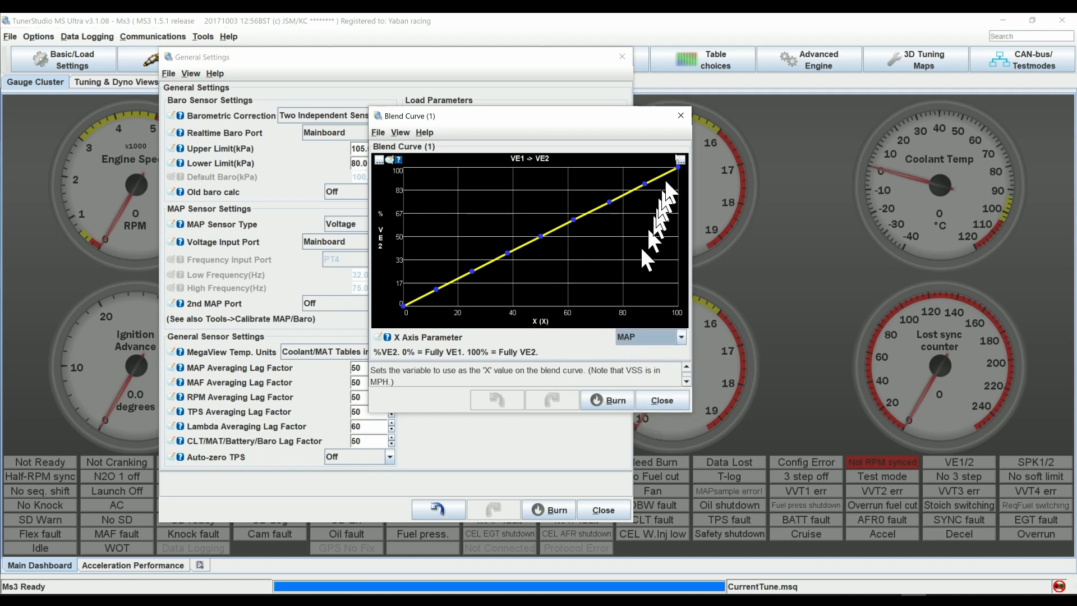
click(681, 116)
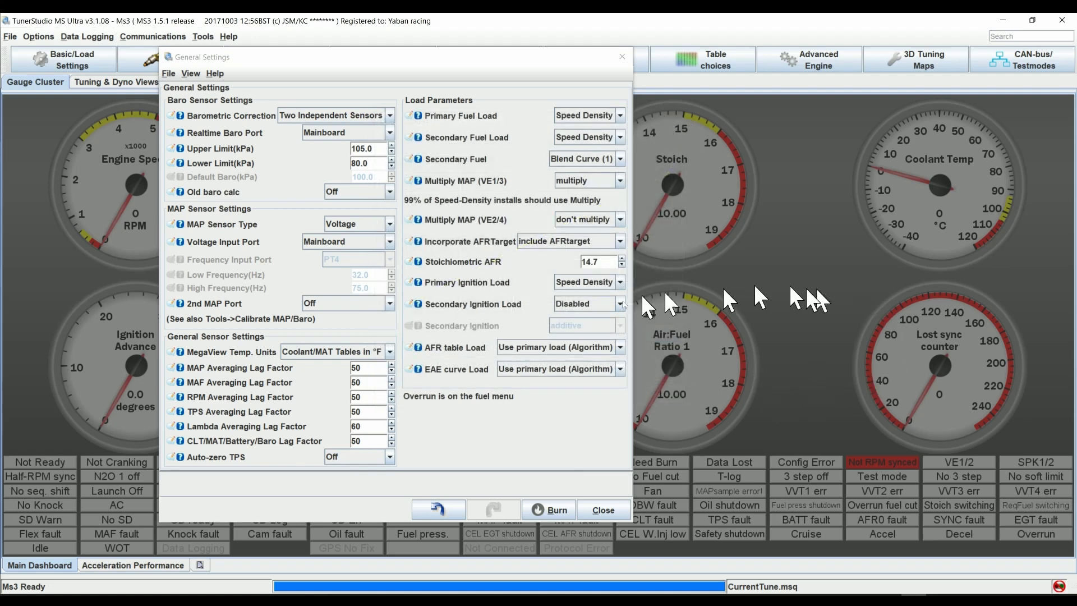
- Set the Secondary Fuel load parameter back to additive
click(599, 179)
click(603, 181)
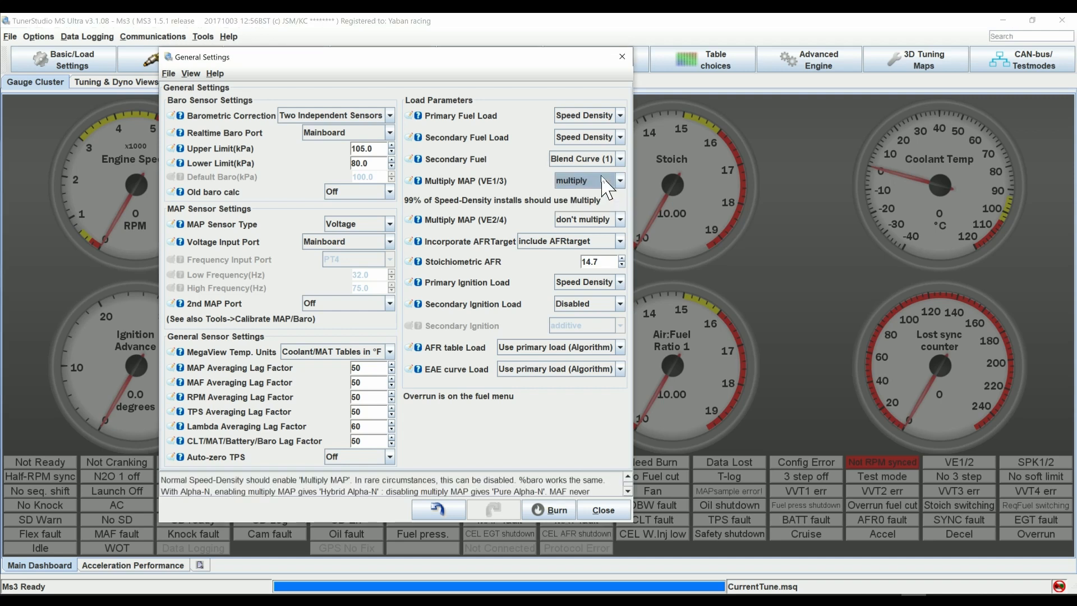
click(602, 159)
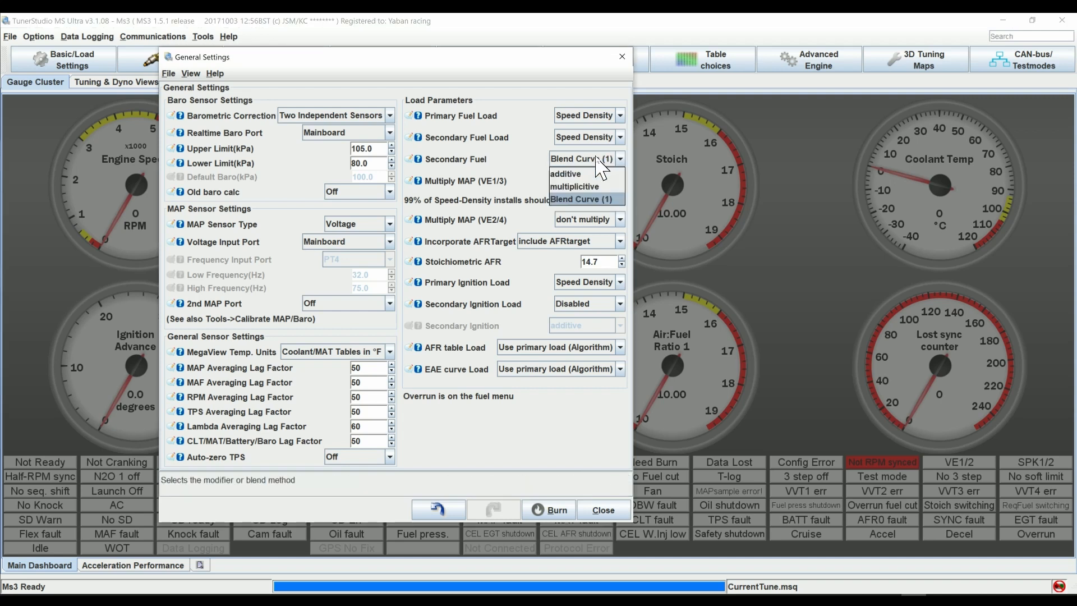
click(581, 174)
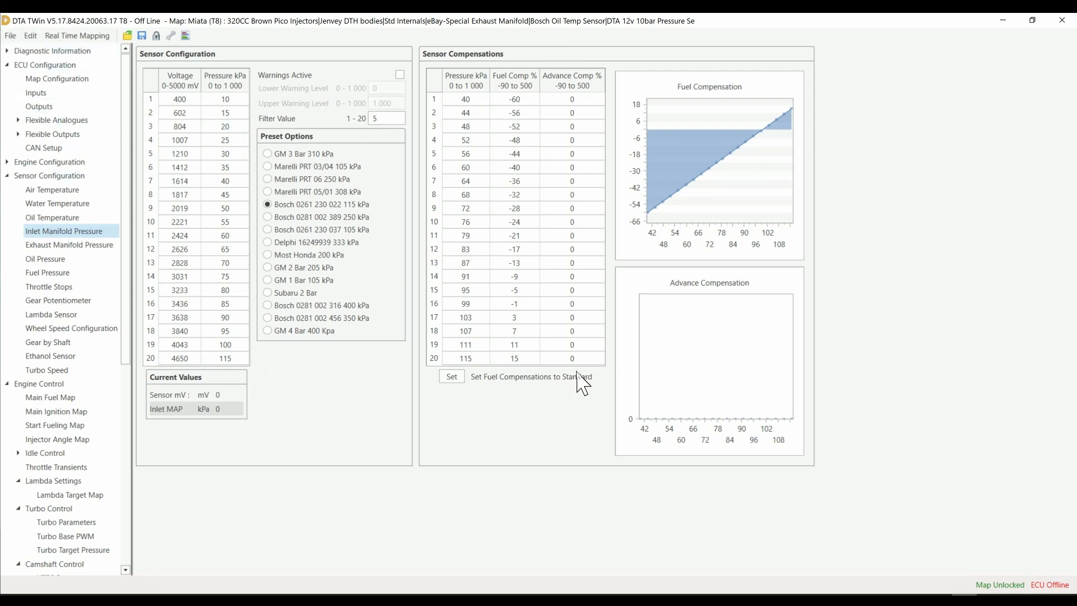
- In the DTA TWin map configuration, select the Speed Density map load and switch back to Alpha-N
click(35, 78)
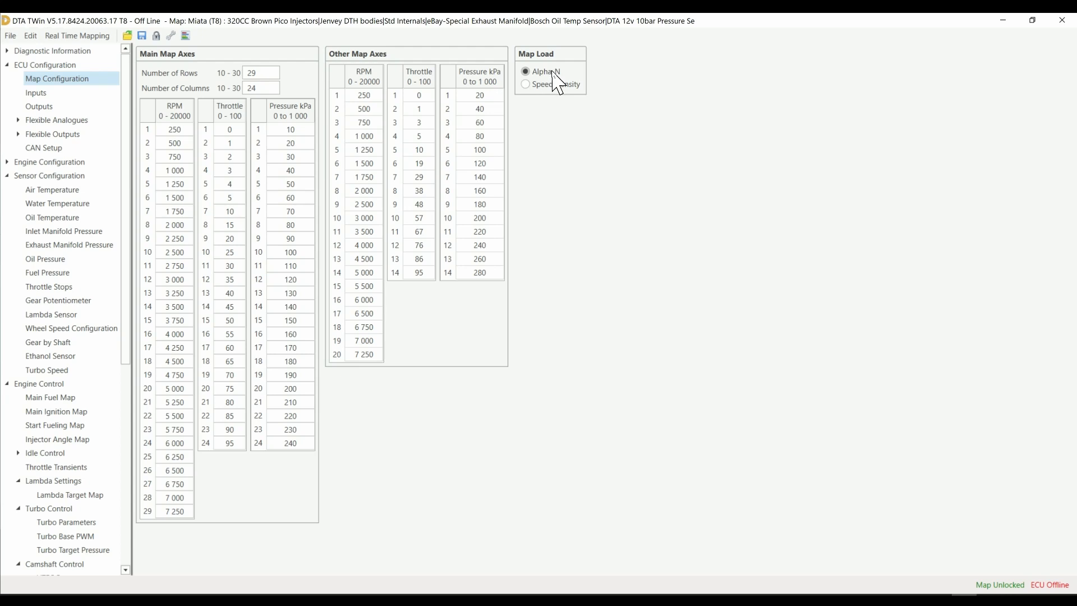
click(526, 84)
click(526, 72)
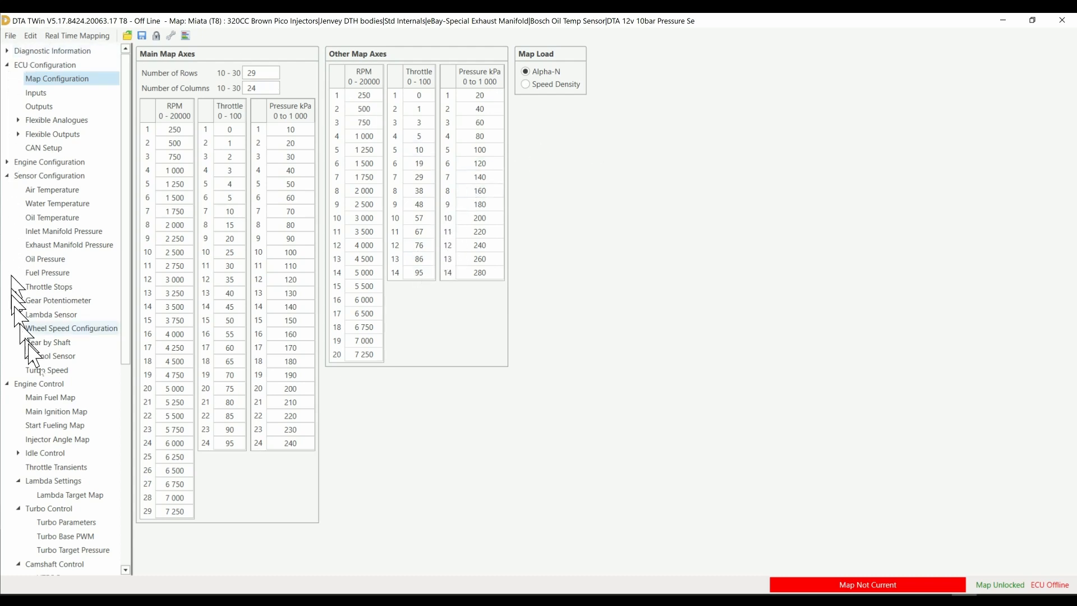
- Save the map configuration changes and view the Inlet Manifold Pressure sensor configuration and compensations
click(67, 235)
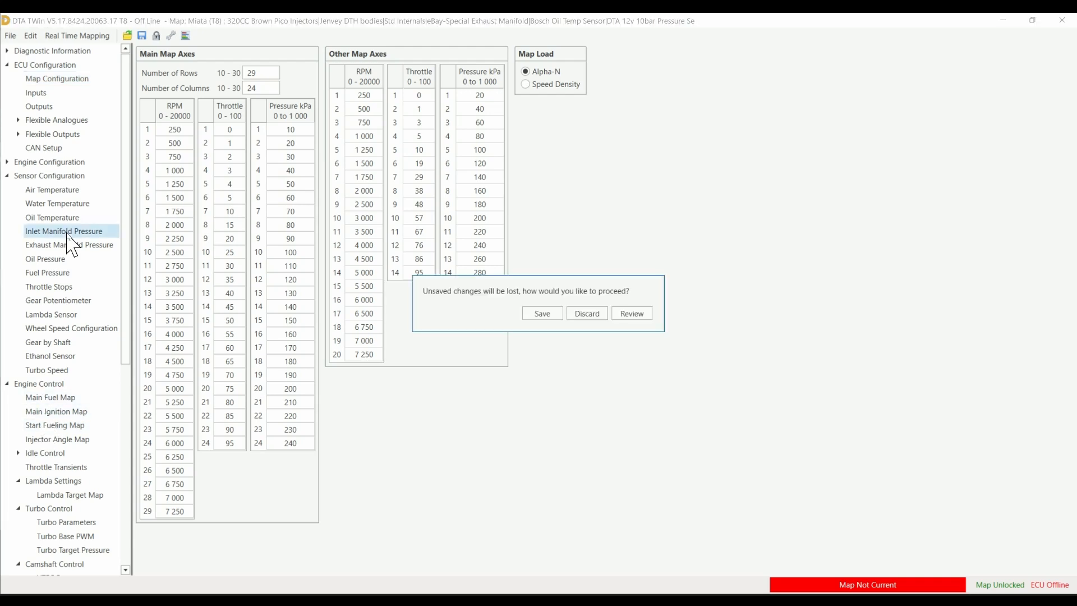
click(537, 316)
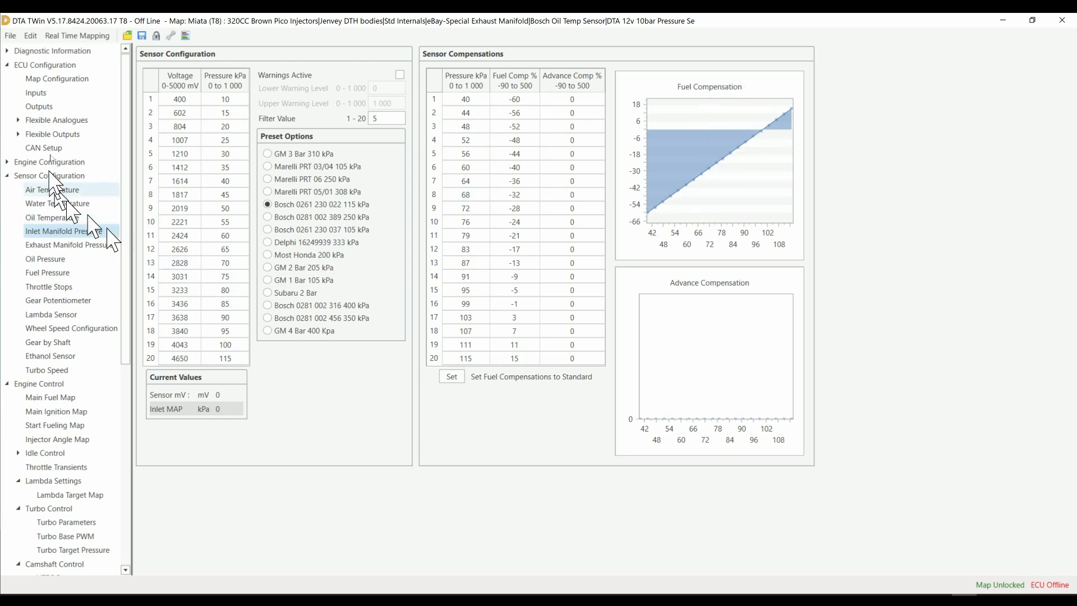
- Review the map configuration once more and exit DTA TWin without saving the map to disc
click(71, 80)
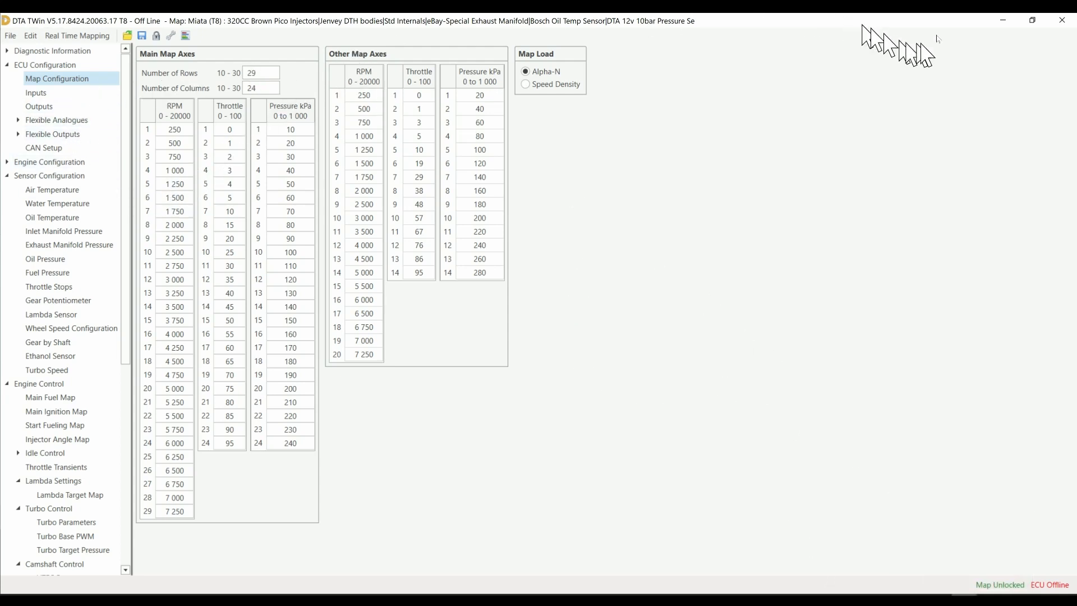
click(1062, 21)
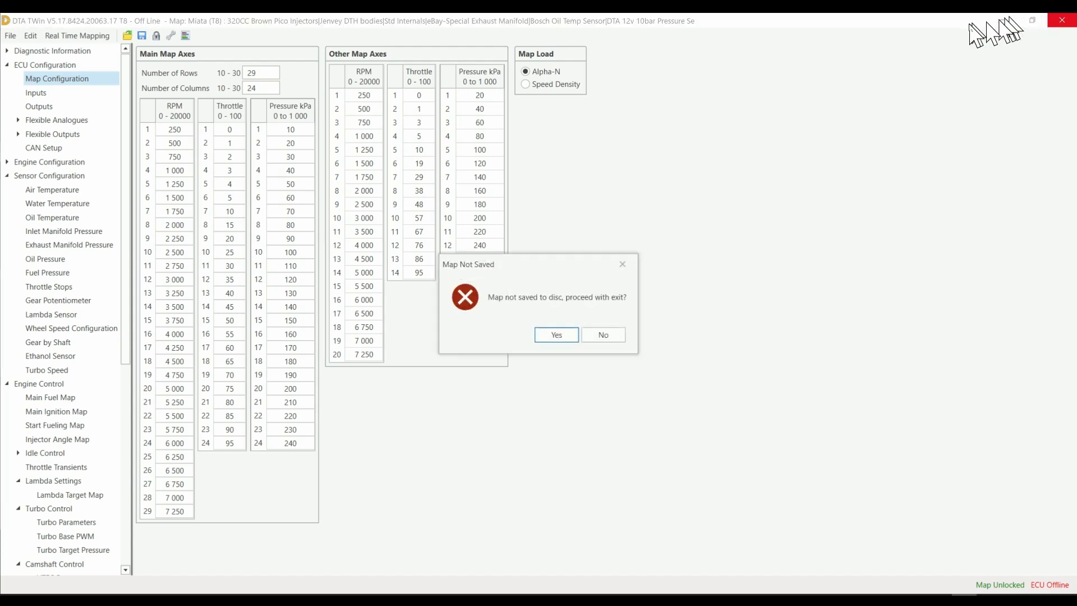
click(561, 337)
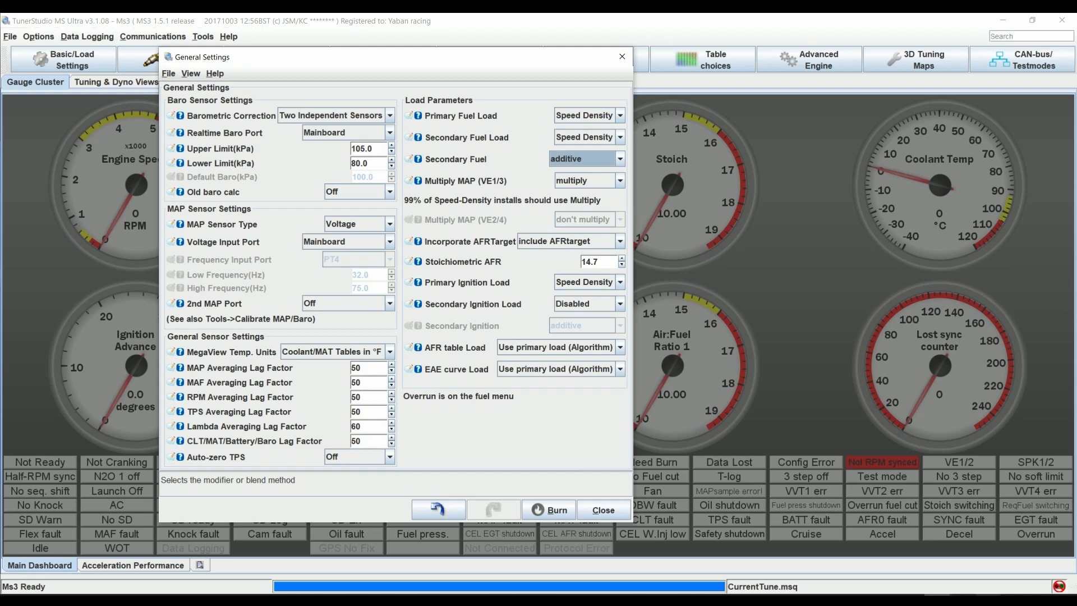
- Switch to EMtune to examine the Fuel Model Setup modes on the Fuel Main page, and close the application
click(988, 599)
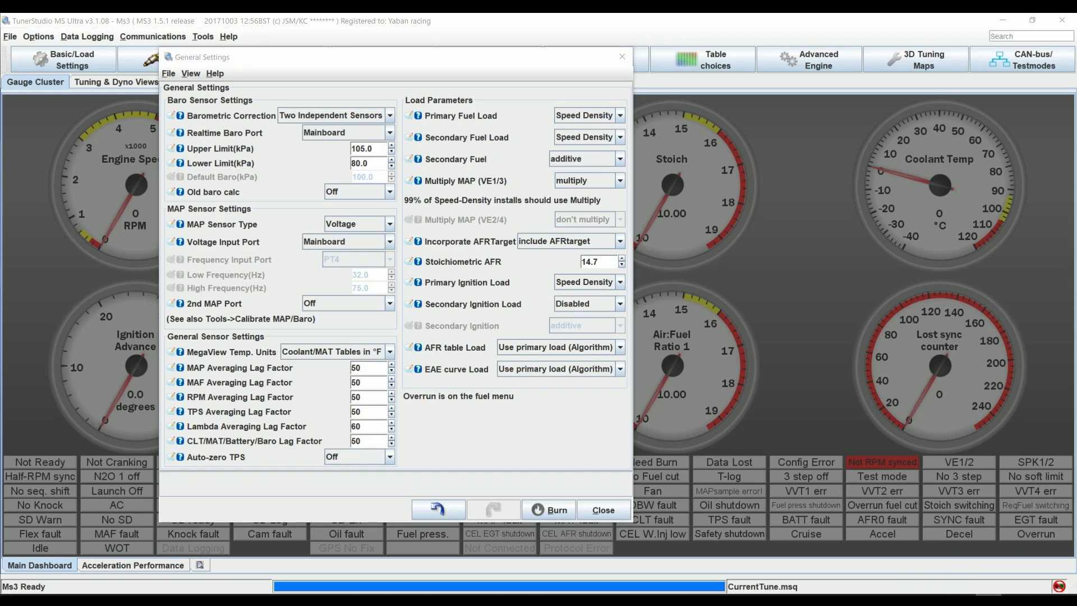
drag(1076, 180, 527, 13)
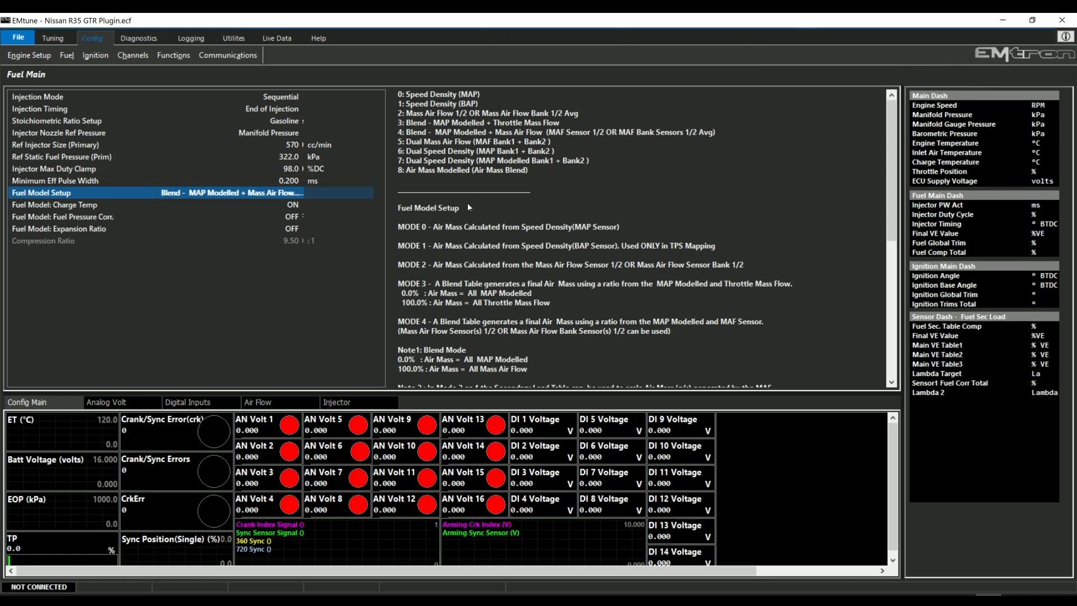
click(442, 259)
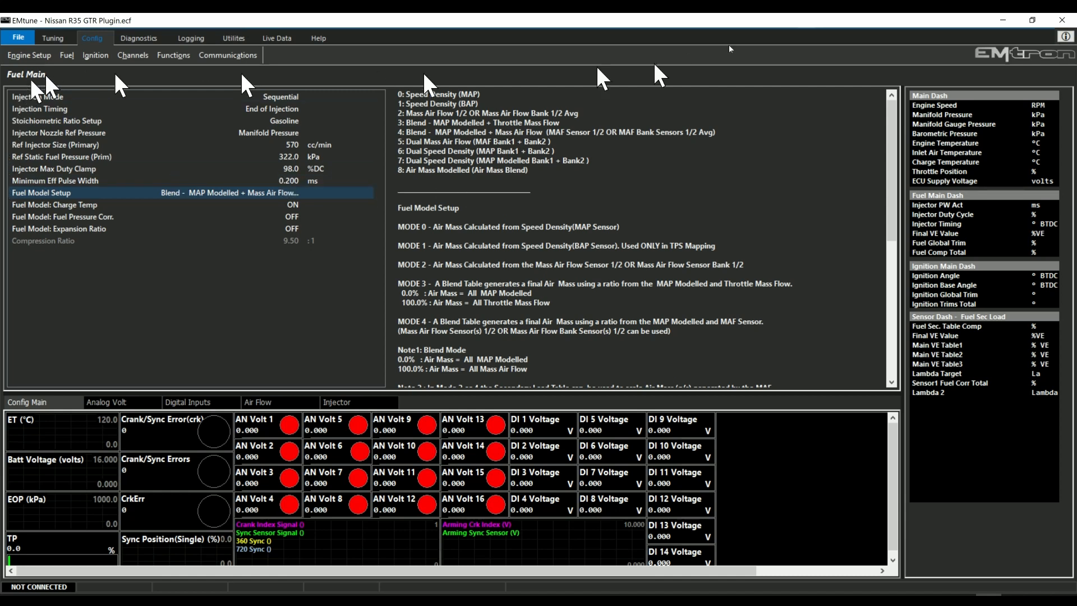
click(1057, 21)
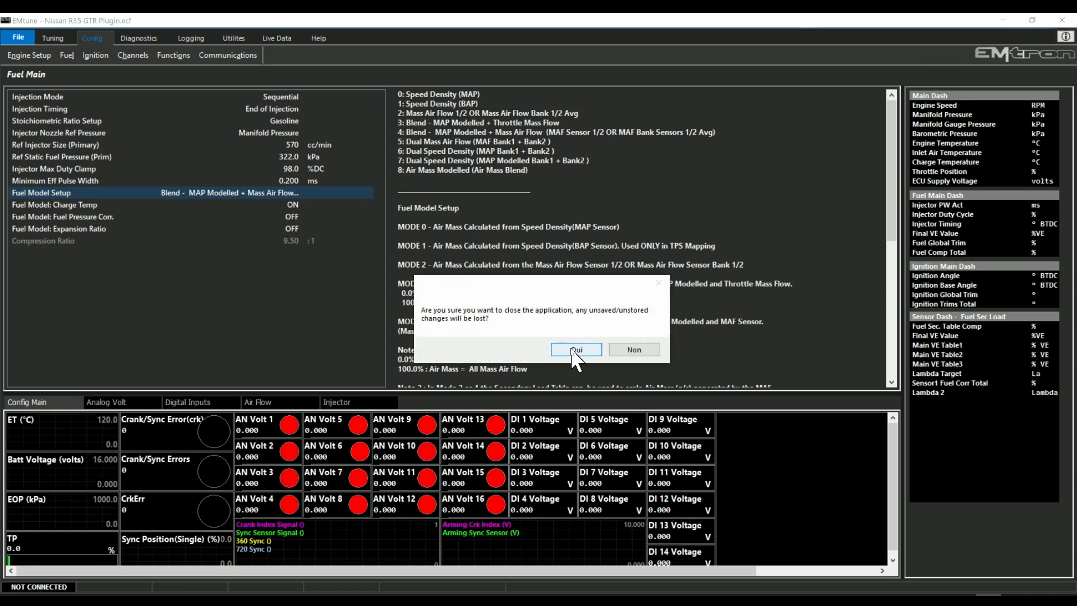
click(574, 349)
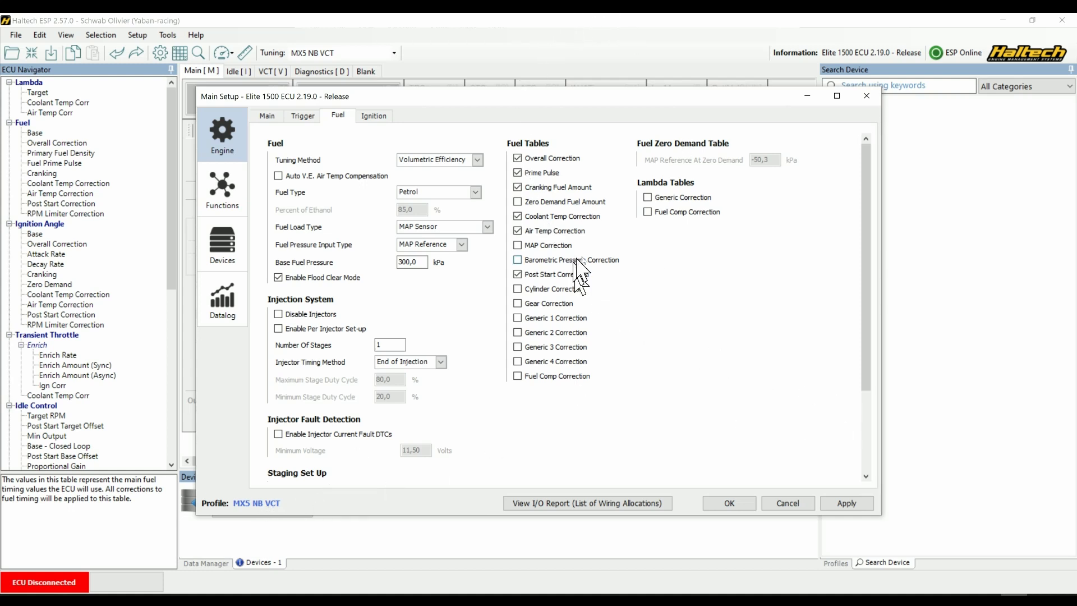
- In the Haltech ESP fuel setup, set the Tuning Method to Injection Time
click(469, 161)
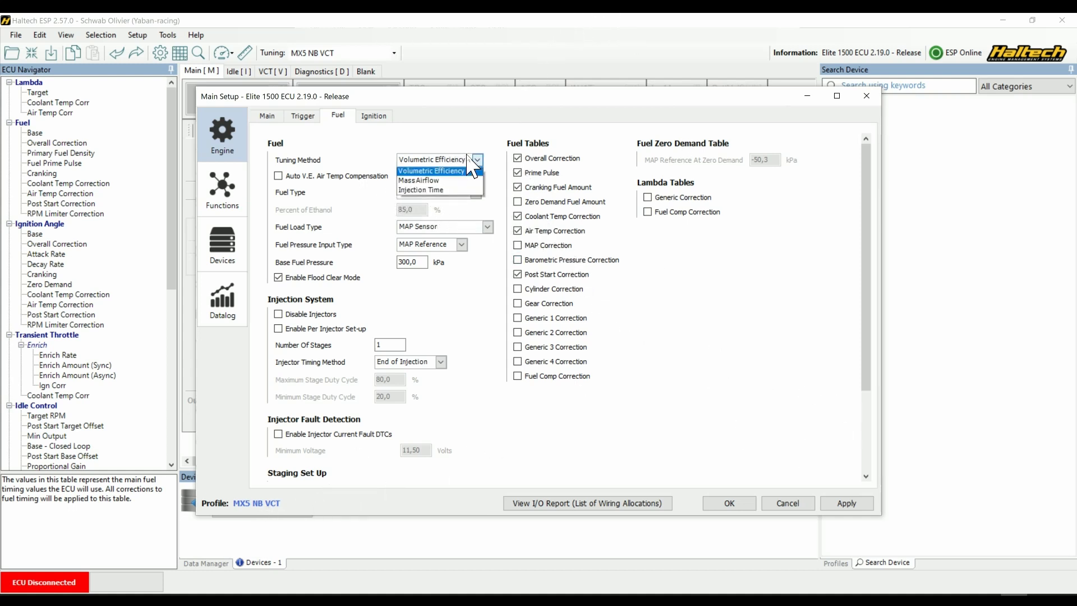
click(433, 192)
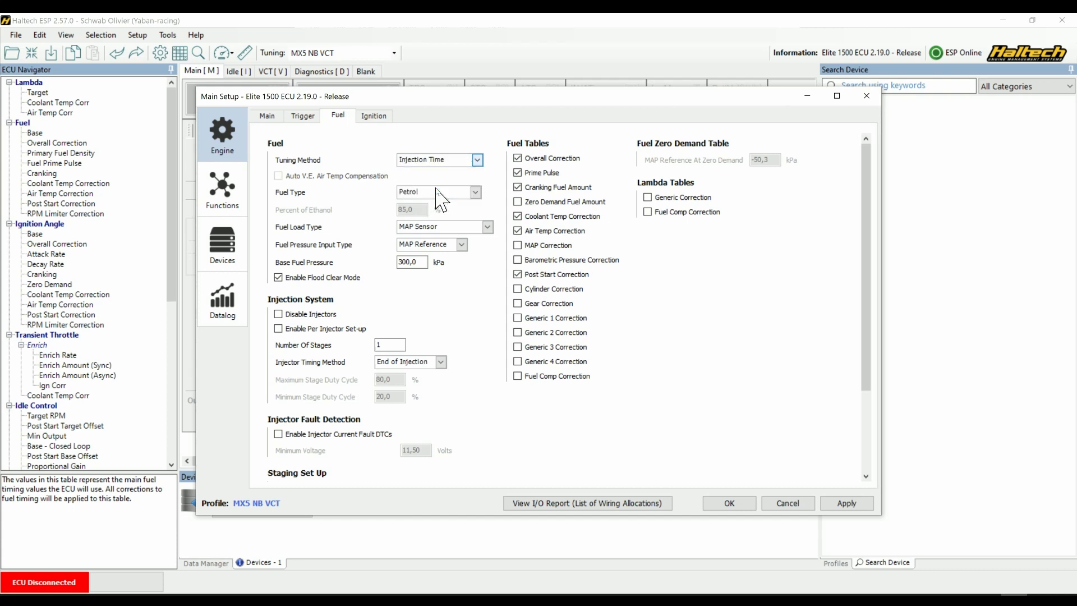
- Try MassAirflow as the Tuning Method, set it to Volumetric Efficiency instead, and select MAP Sensor as the Fuel Load Type
click(477, 160)
click(433, 182)
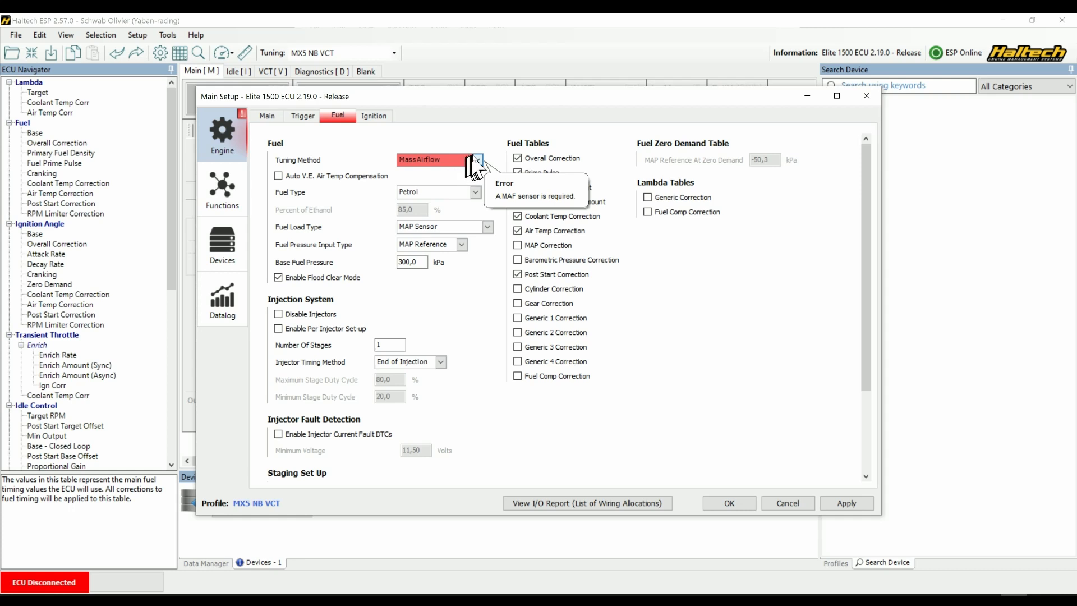
click(441, 173)
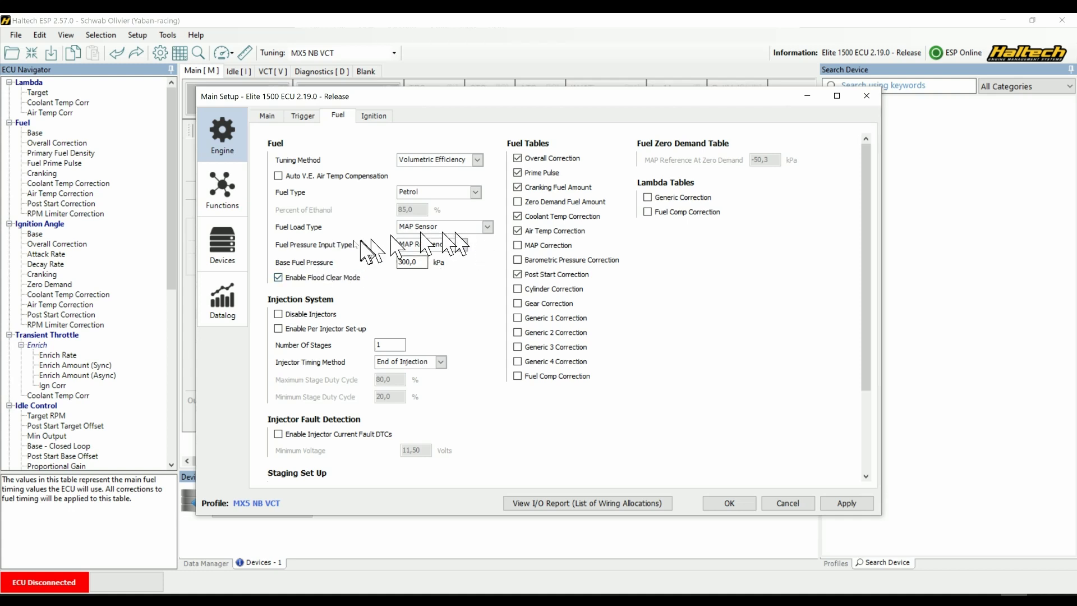
click(474, 230)
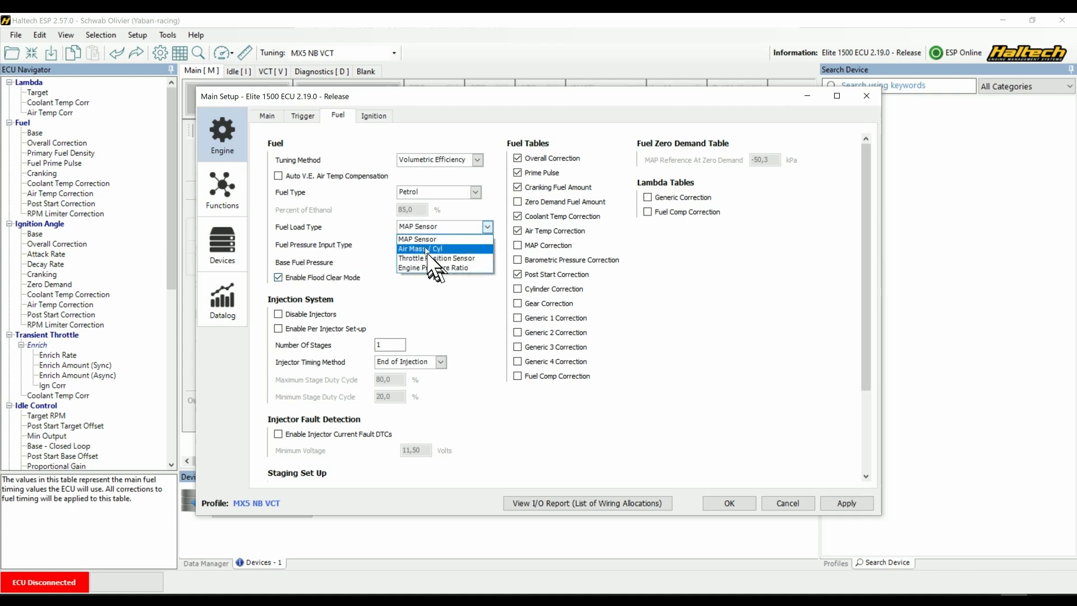
click(474, 239)
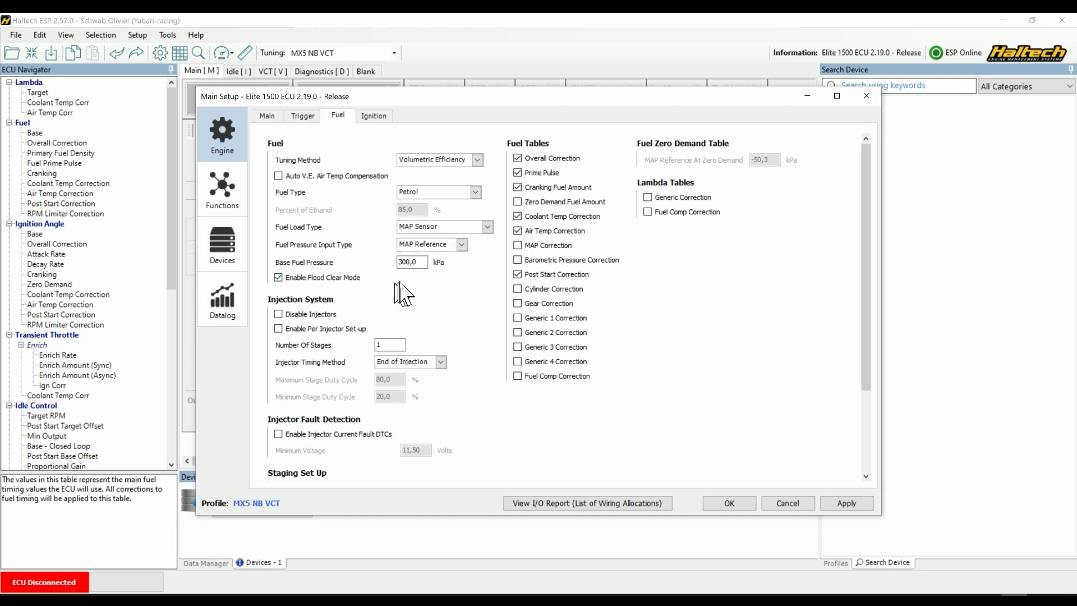
- Enable the MAP Correction and Barometric Pressure Correction fuel tables
scroll(403, 293, down, 2)
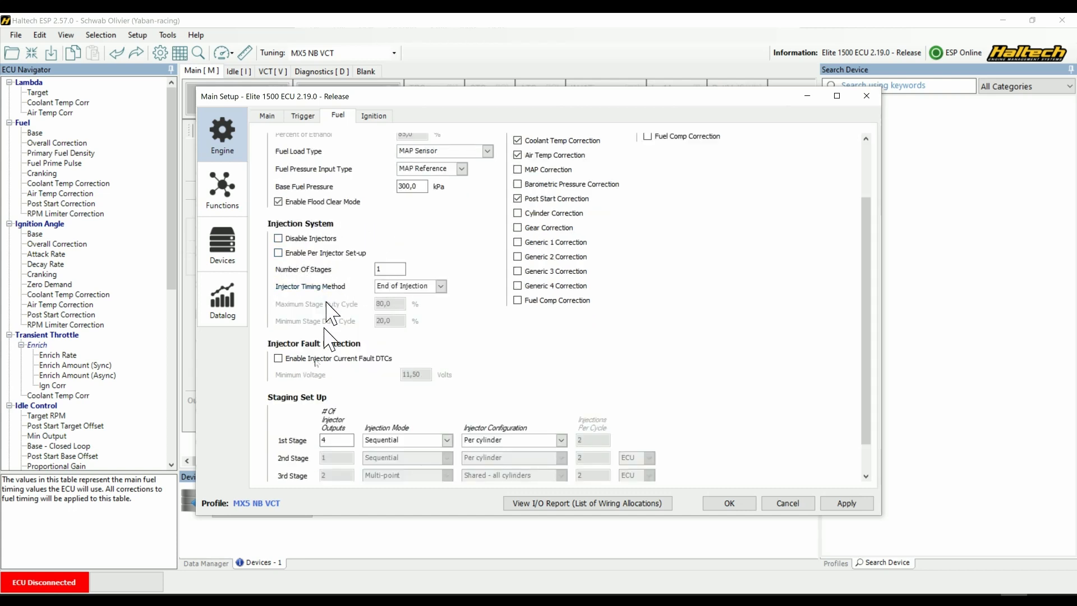
scroll(362, 367, down, 1)
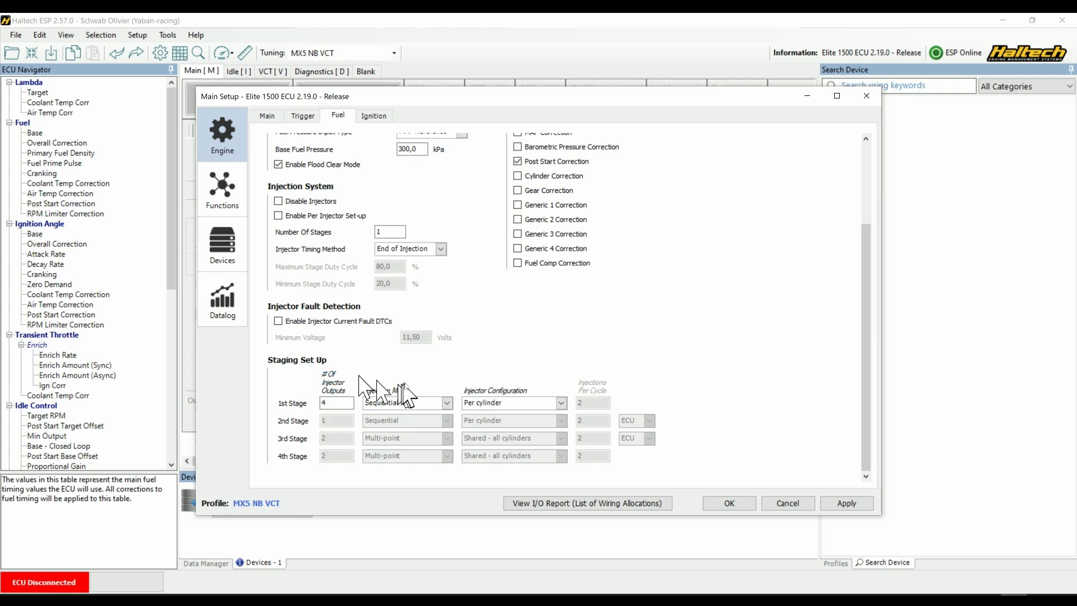
scroll(402, 386, up, 3)
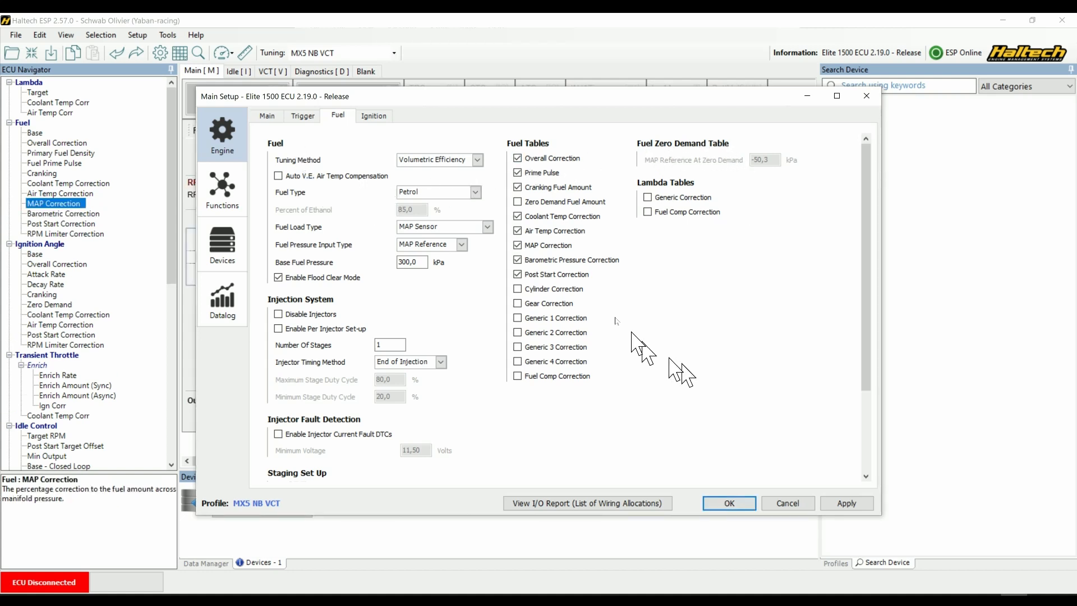
click(517, 202)
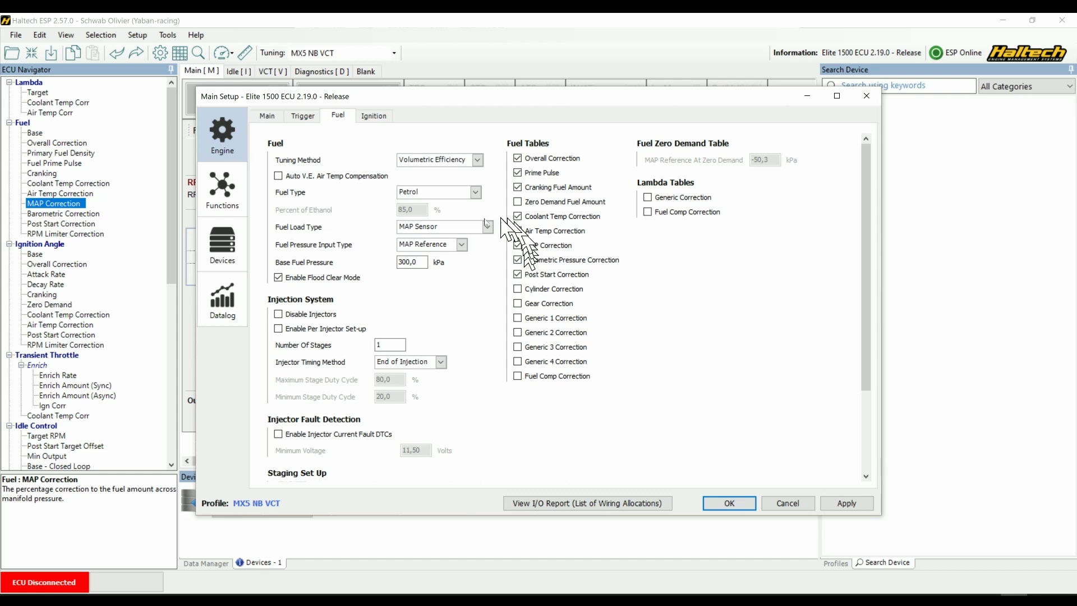
- Switch the Tuning Method to Injection Time and back to Volumetric Efficiency to compare the available settings
click(463, 160)
click(463, 164)
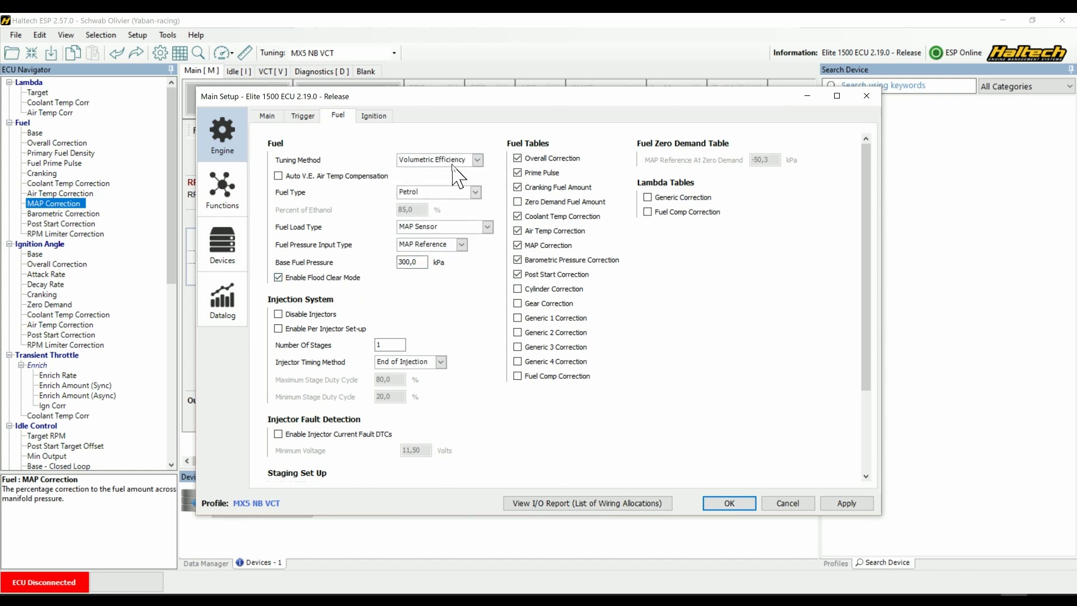
click(474, 160)
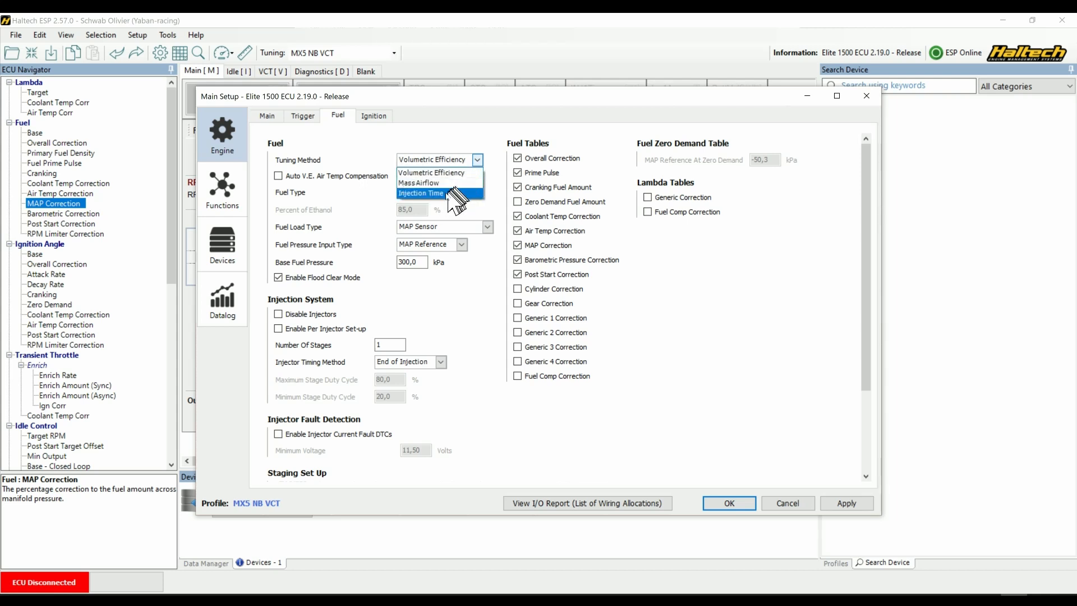
click(457, 193)
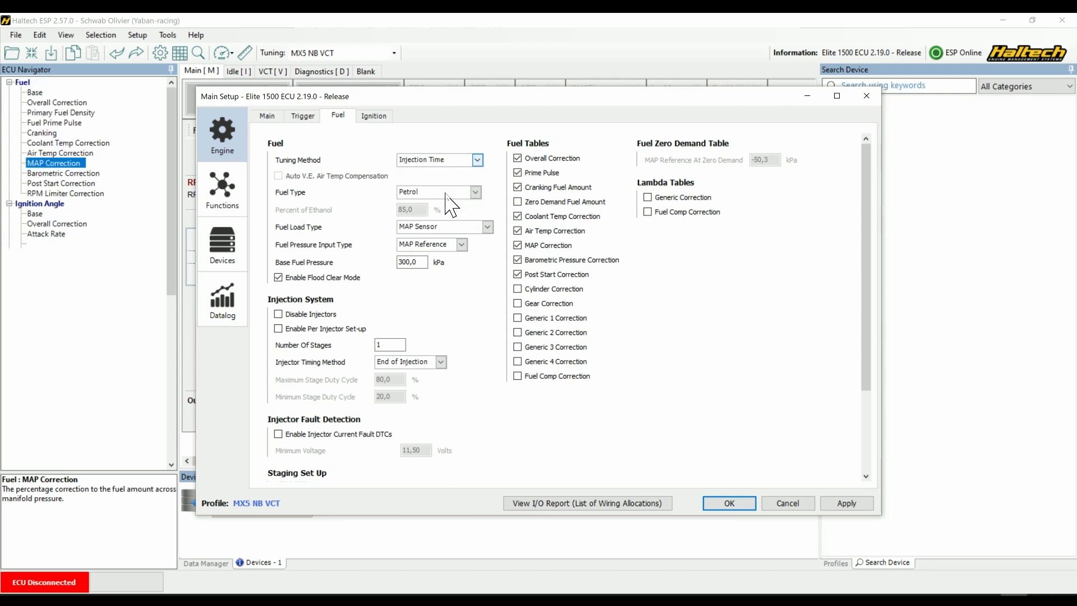
click(478, 160)
click(448, 168)
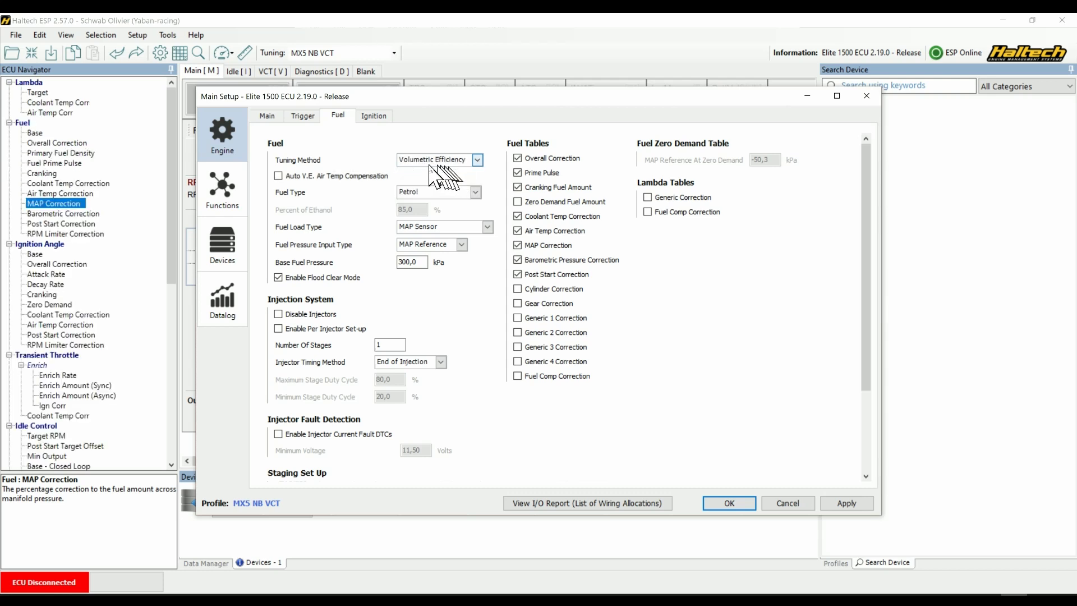
- Review the Fuel Load Type options and the injection system and staging settings
click(487, 226)
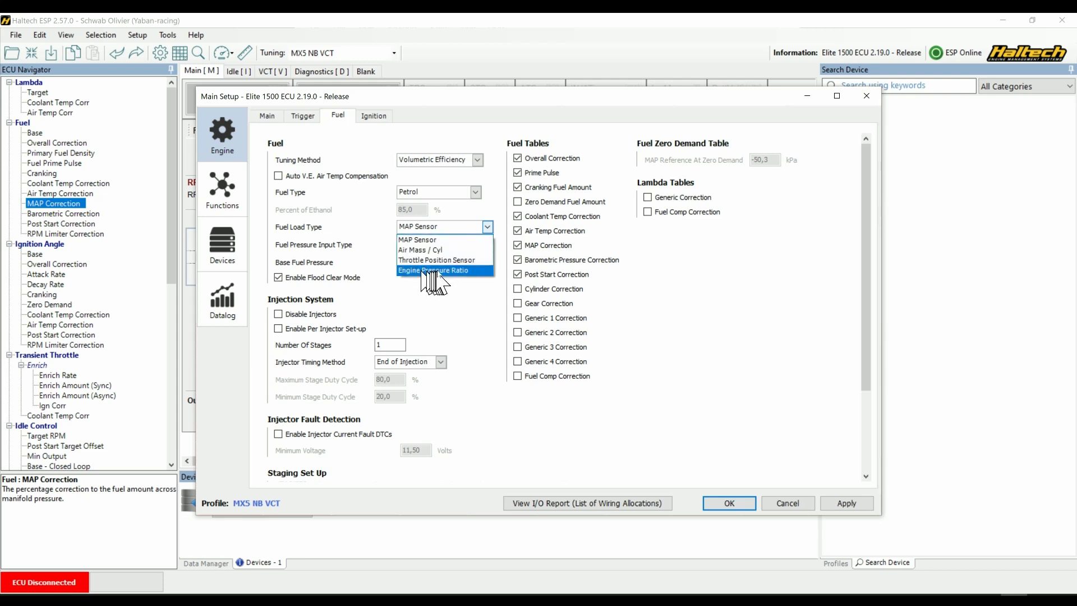
click(445, 288)
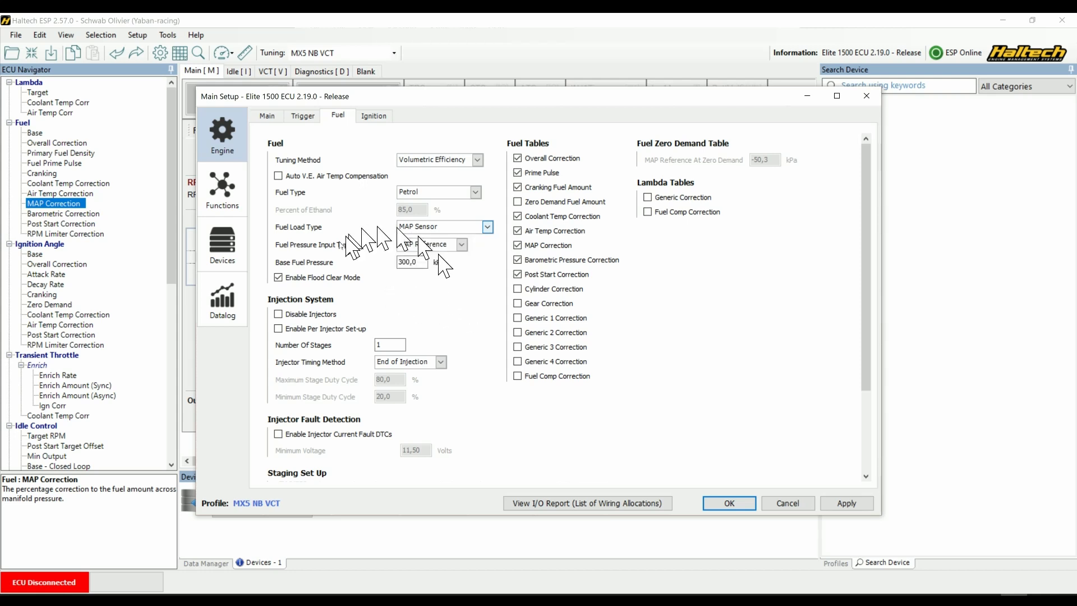
scroll(341, 320, down, 3)
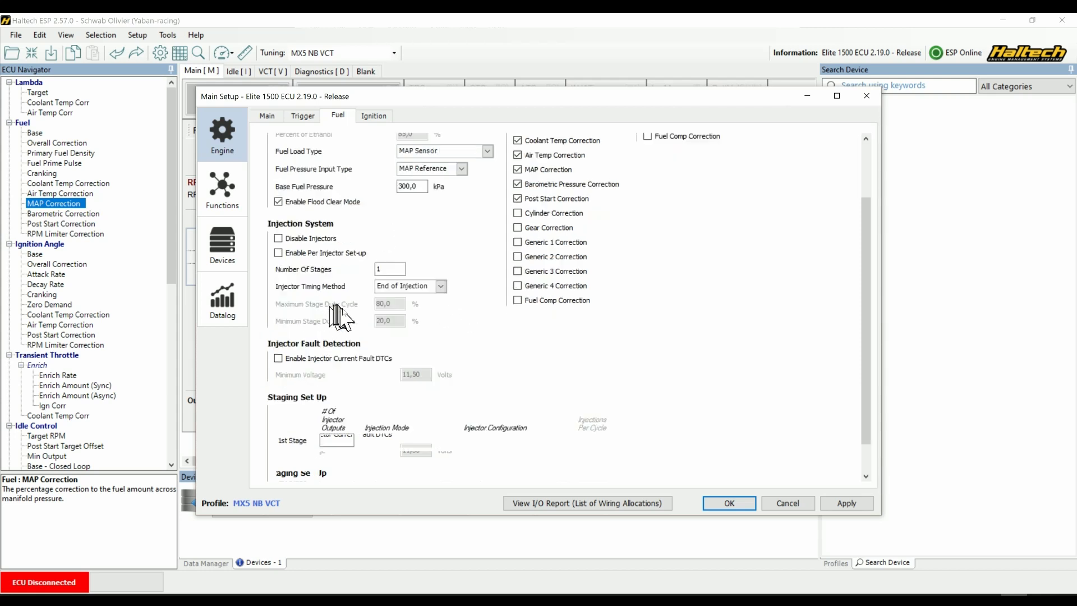
scroll(341, 320, down, 2)
scroll(440, 448, up, 5)
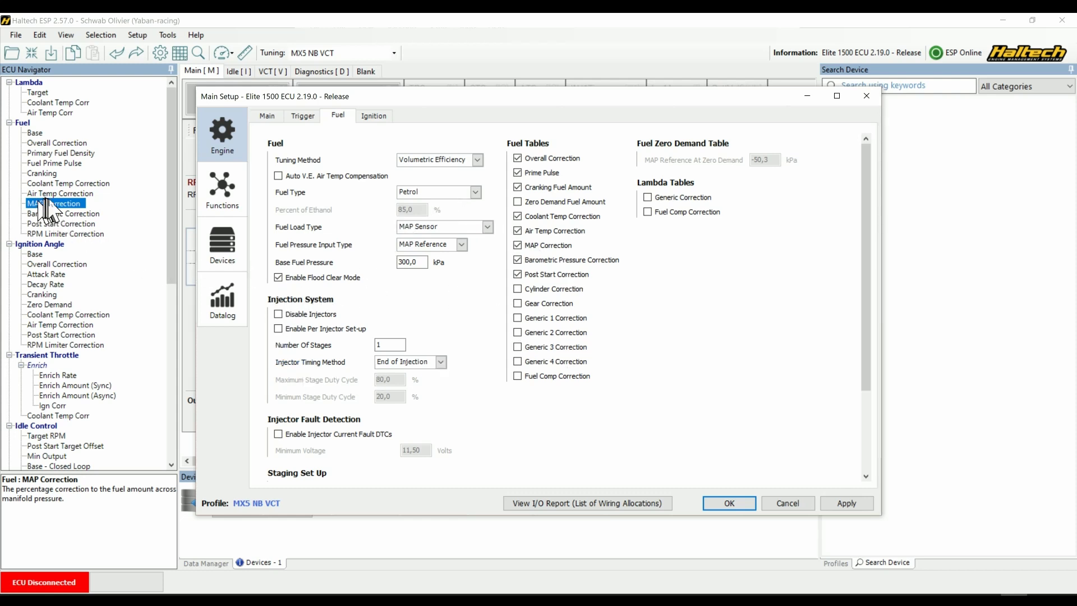
- Apply and confirm the Main Setup changes, and close Haltech ESP
click(861, 504)
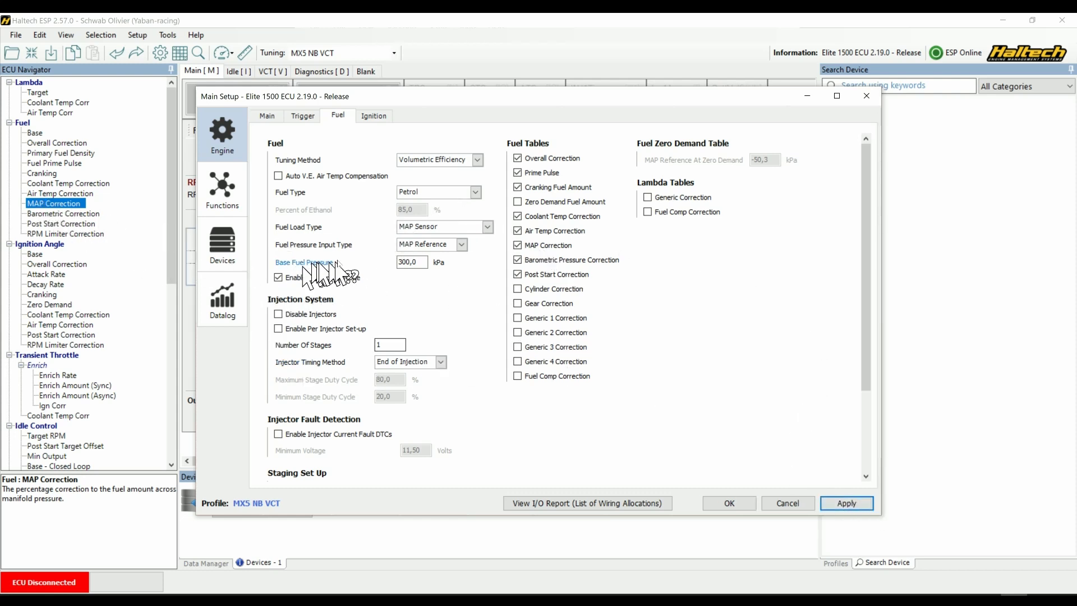
click(730, 504)
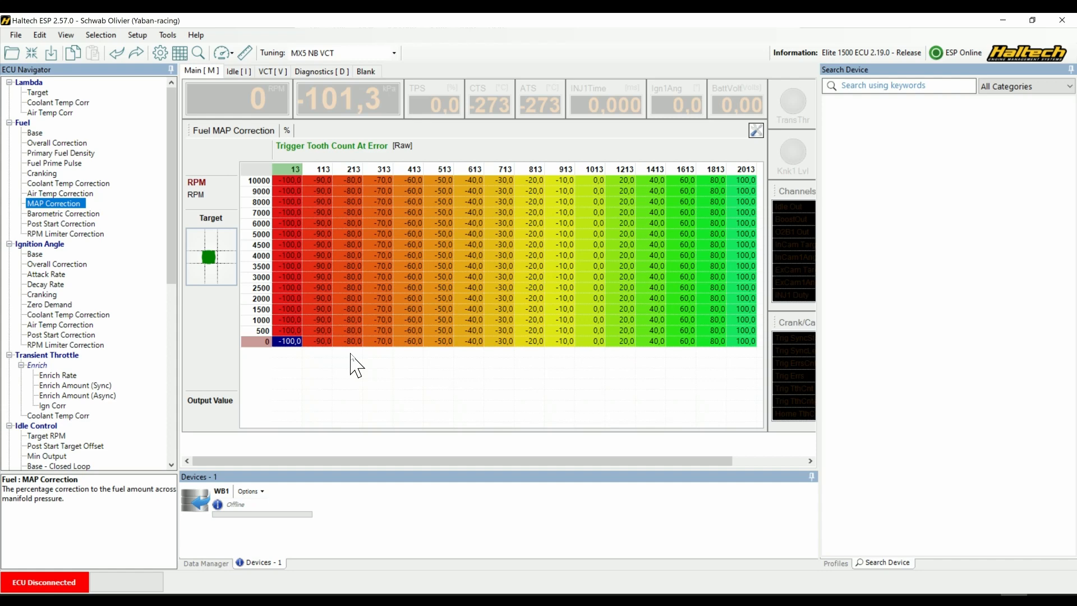
click(1062, 20)
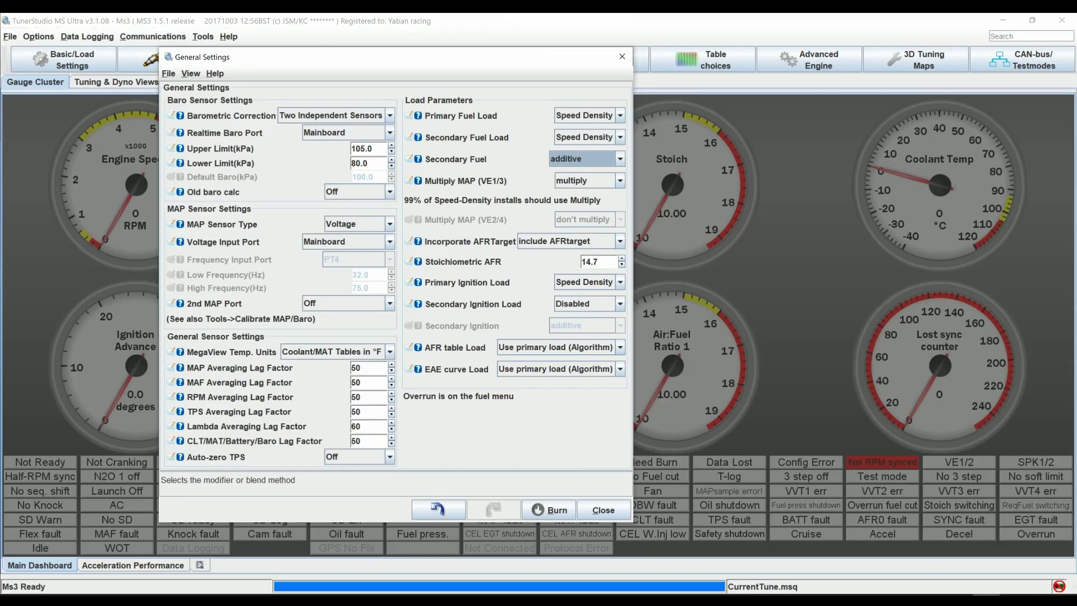
- Switch to Syvecs SCal and examine the Run-Mode Fuelling injection time maps, the fuel corrections and the other calibration categories
click(601, 601)
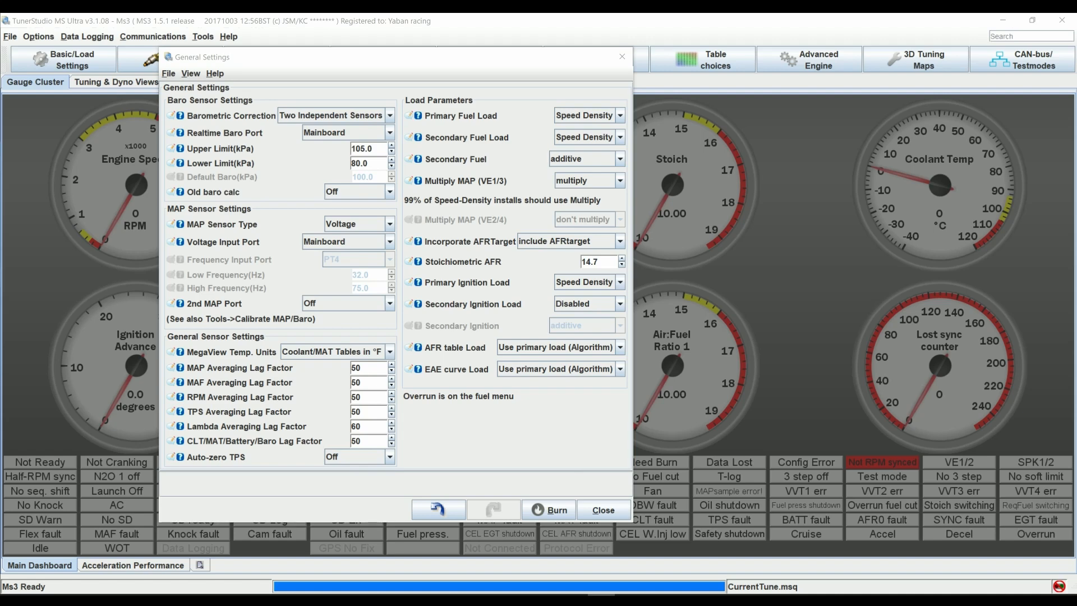
drag(1076, 247, 576, 16)
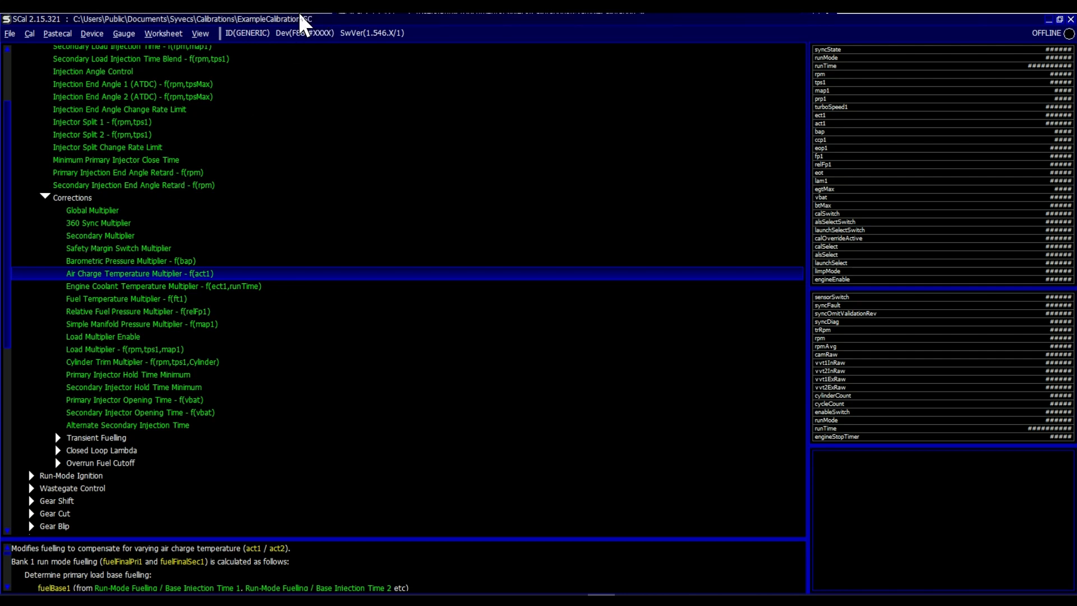
scroll(340, 216, up, 3)
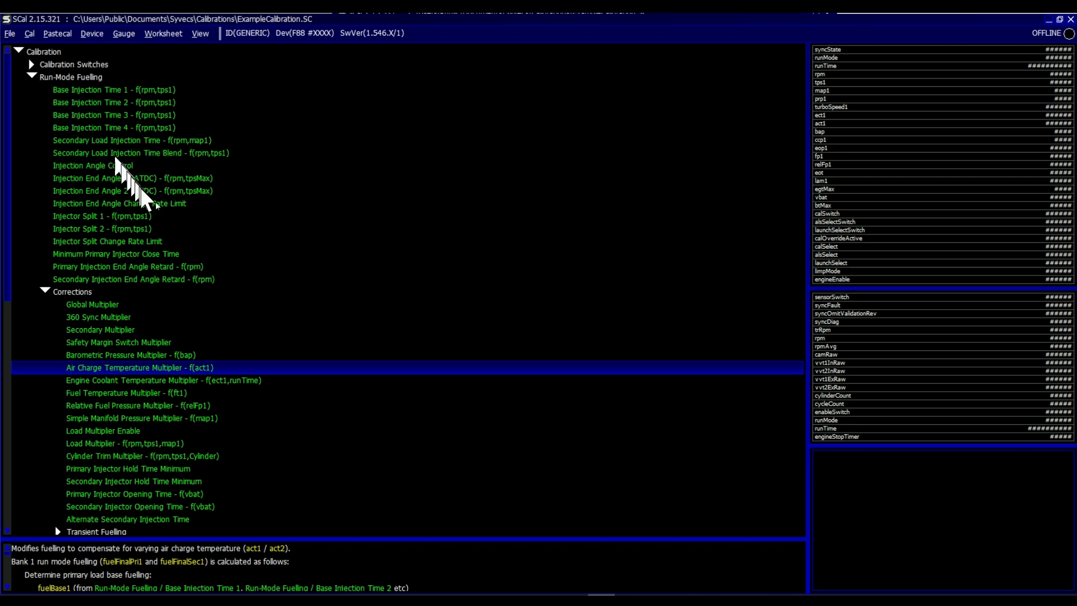
scroll(169, 213, down, 4)
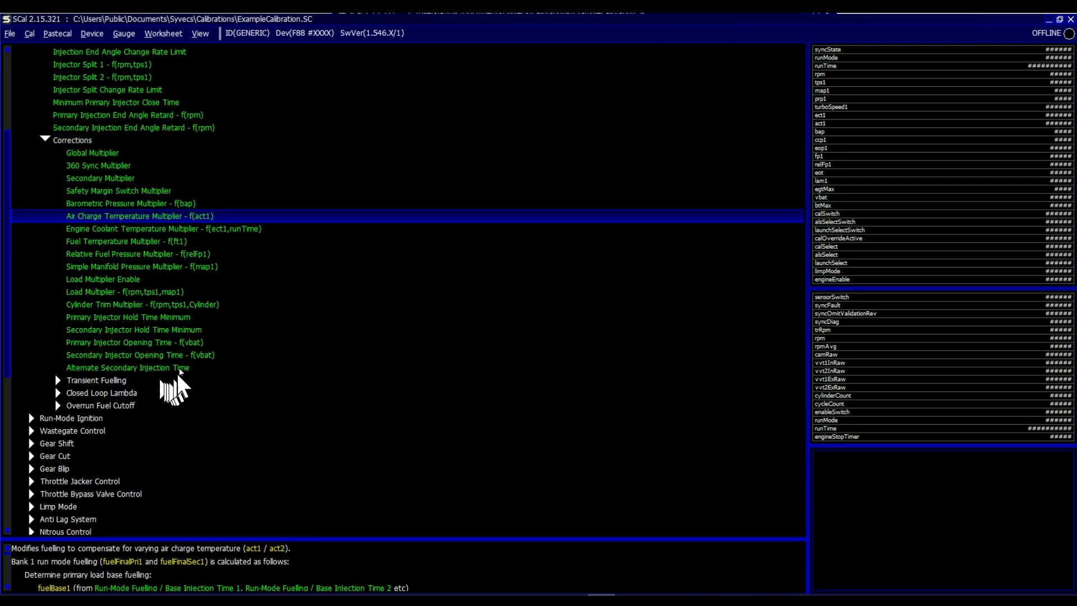
scroll(168, 387, up, 1)
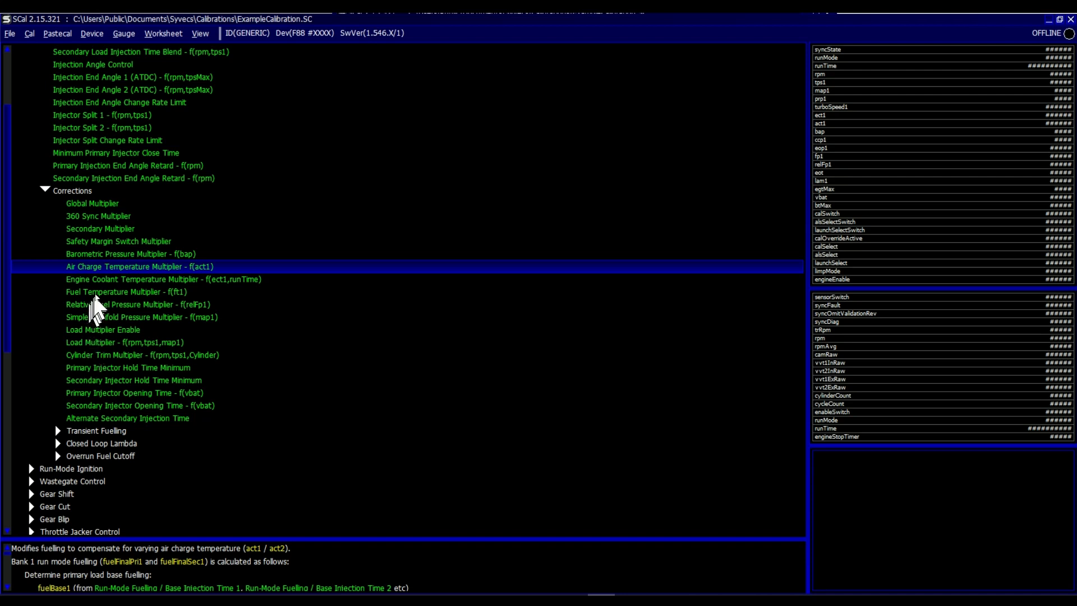
scroll(95, 305, up, 1)
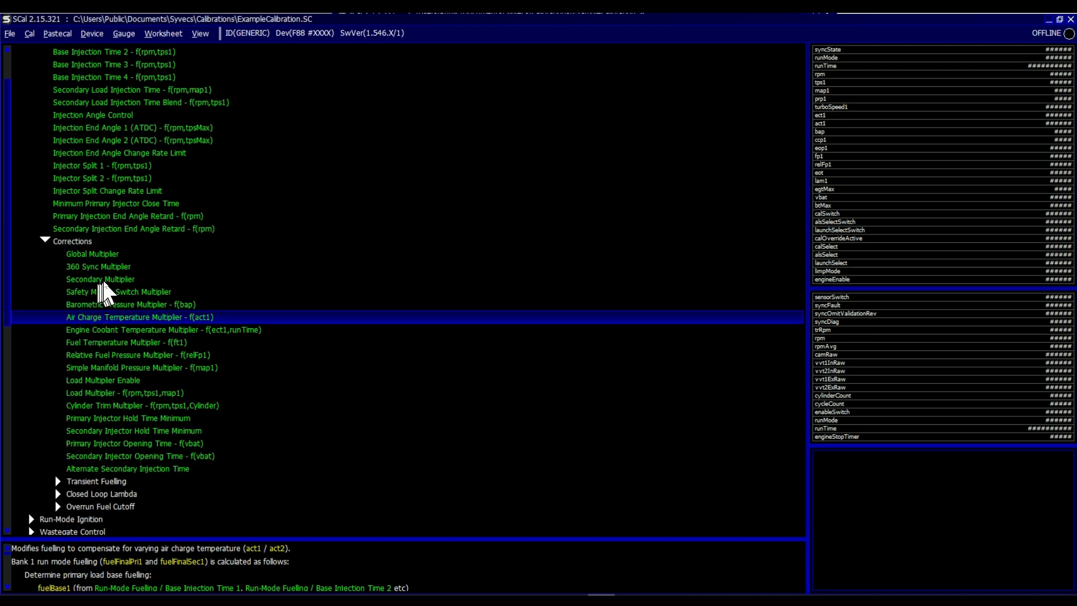
scroll(103, 283, up, 1)
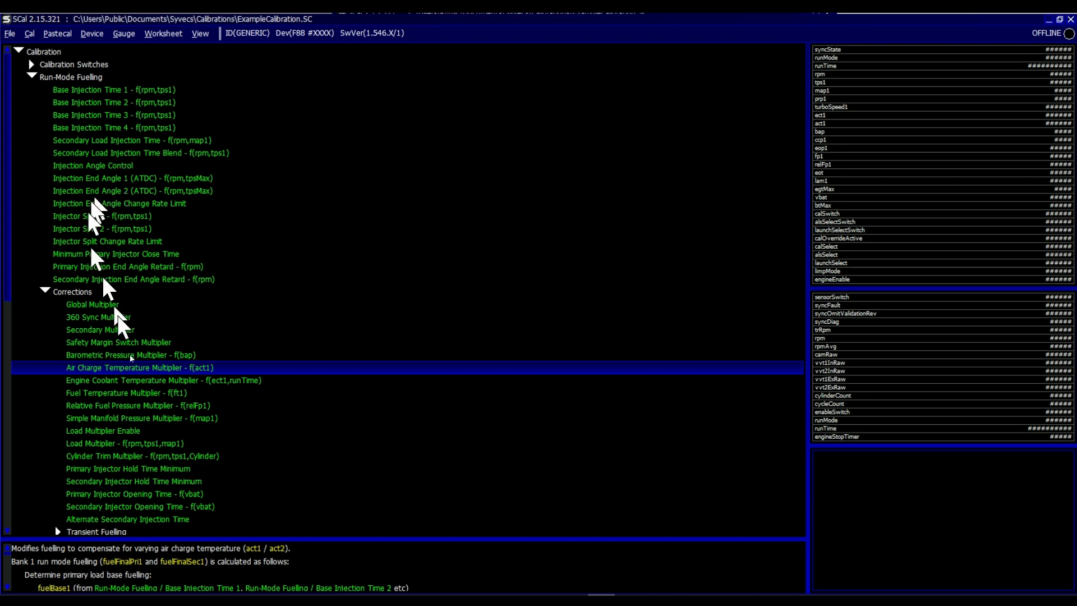
scroll(137, 360, down, 12)
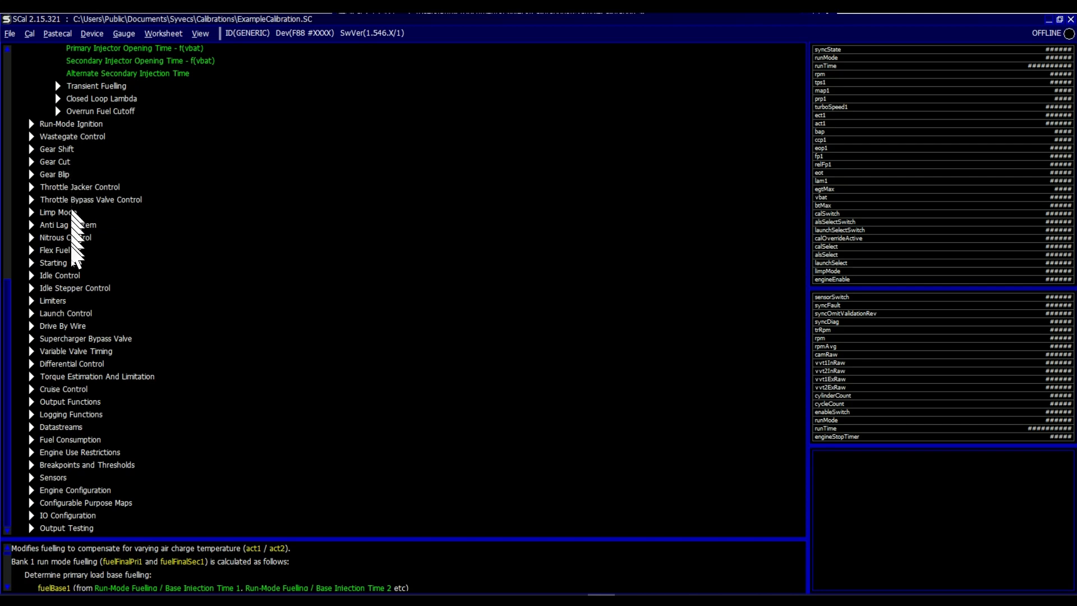
scroll(77, 224, up, 12)
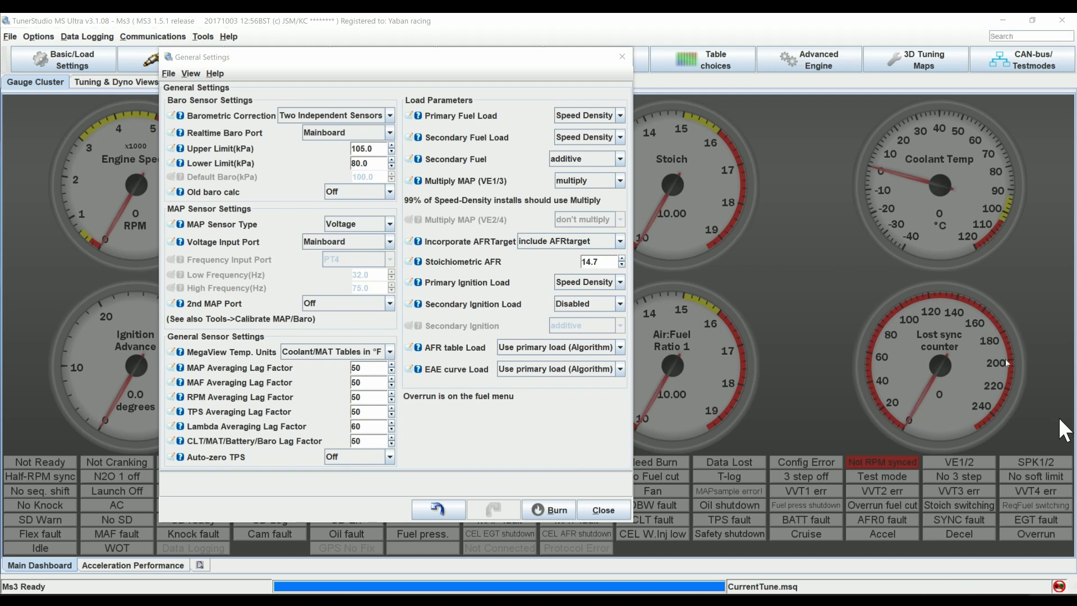
- In TunerStudio's General Settings, set the Primary Fuel Load to Alpha-N
click(582, 116)
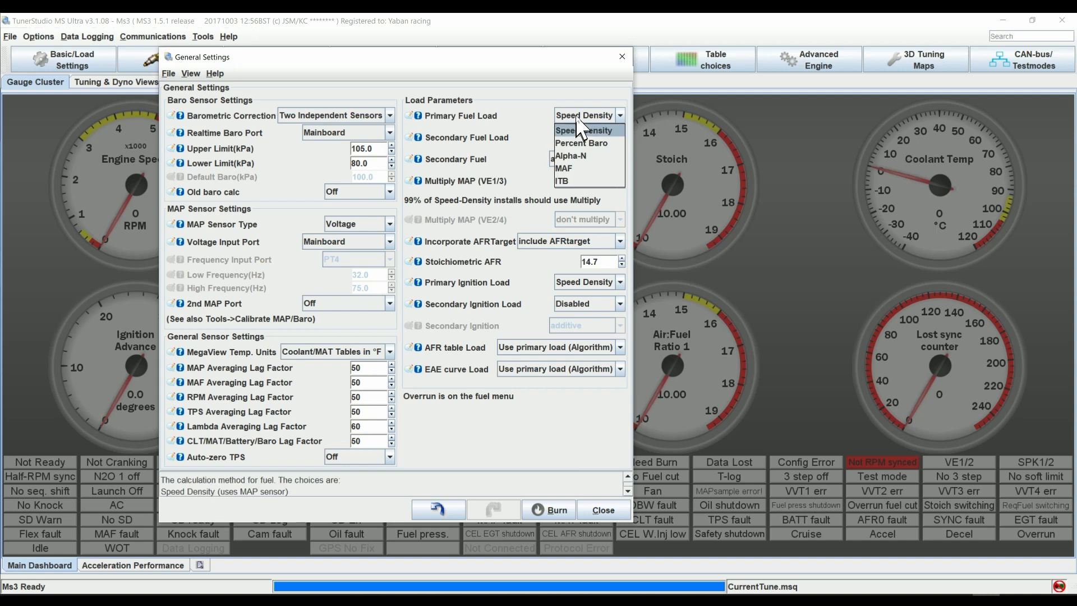
click(583, 156)
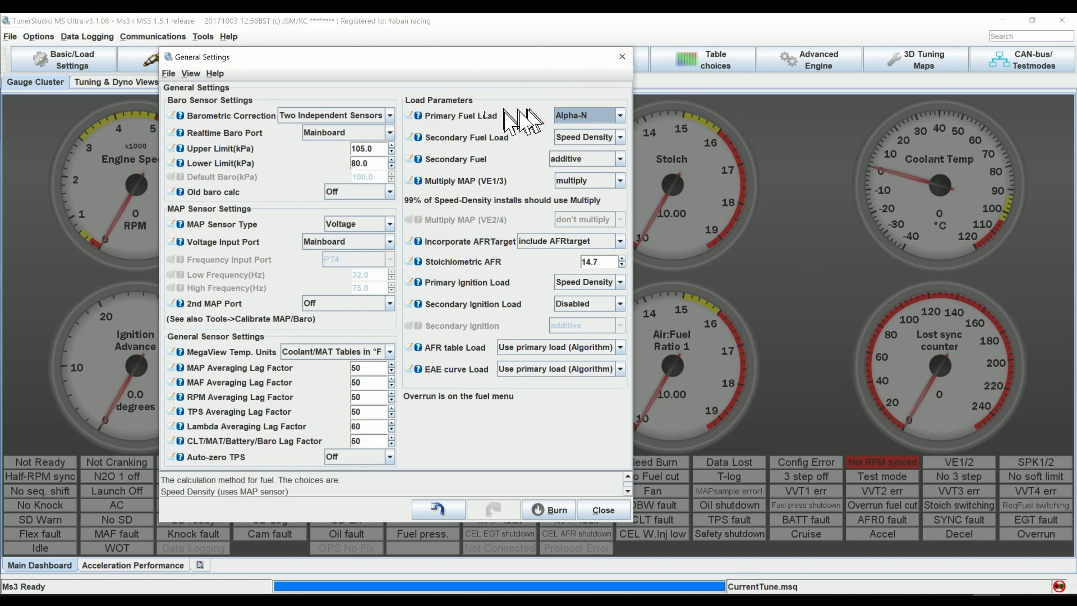
click(588, 116)
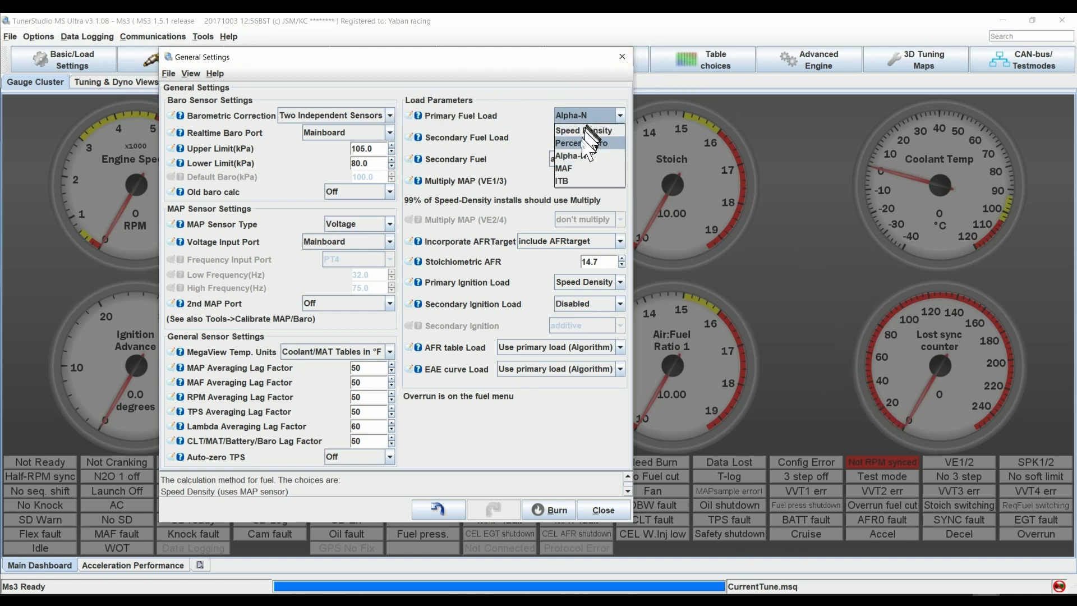
click(576, 156)
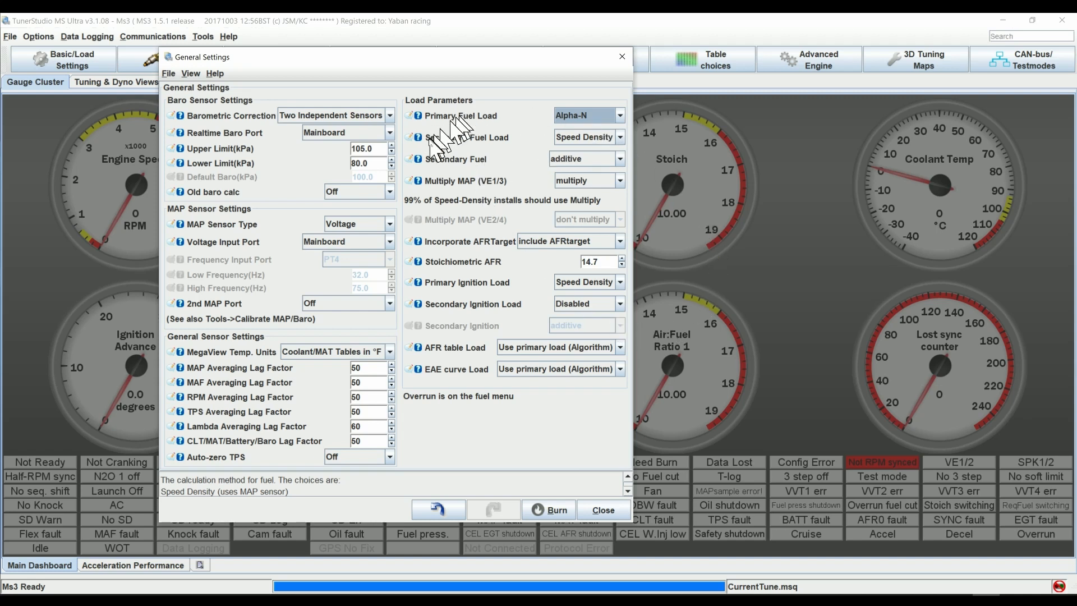
- Select Speed Density as the Secondary Fuel Load and additive as the Secondary Fuel blend method
click(598, 138)
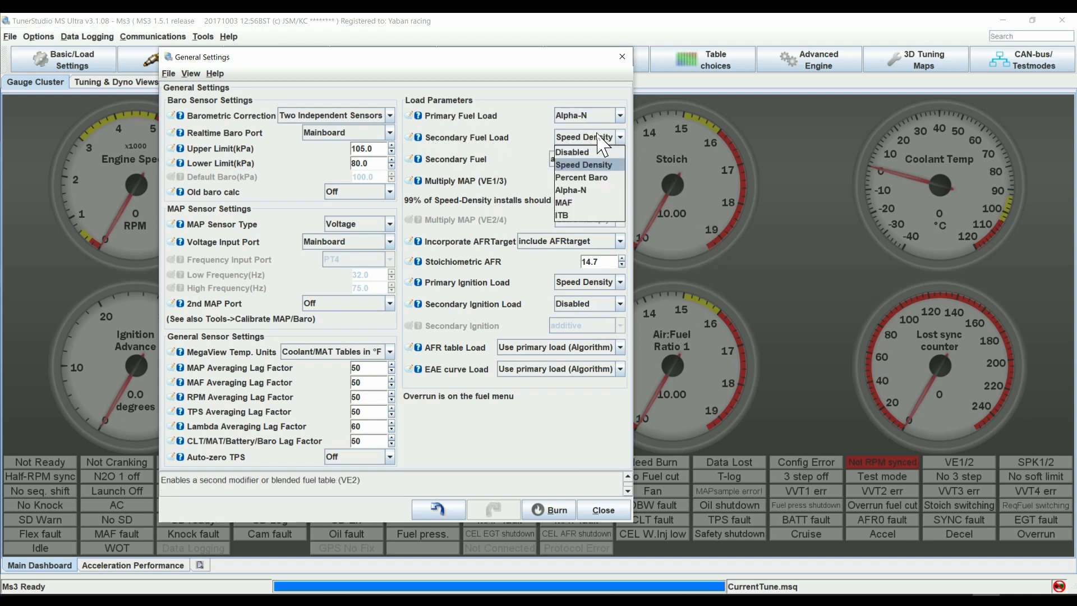
click(589, 164)
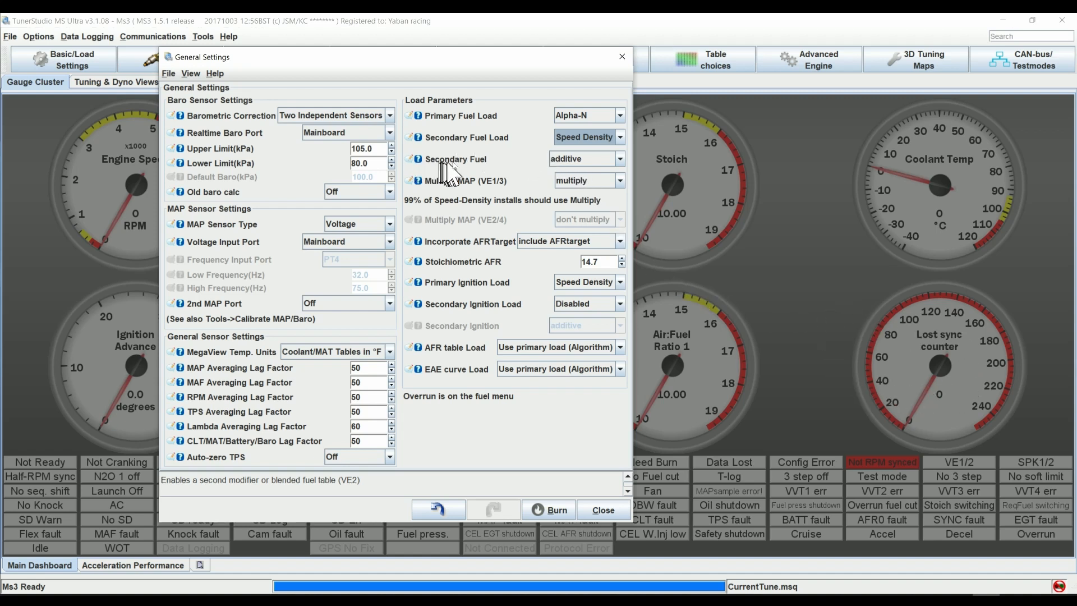
click(582, 160)
click(585, 173)
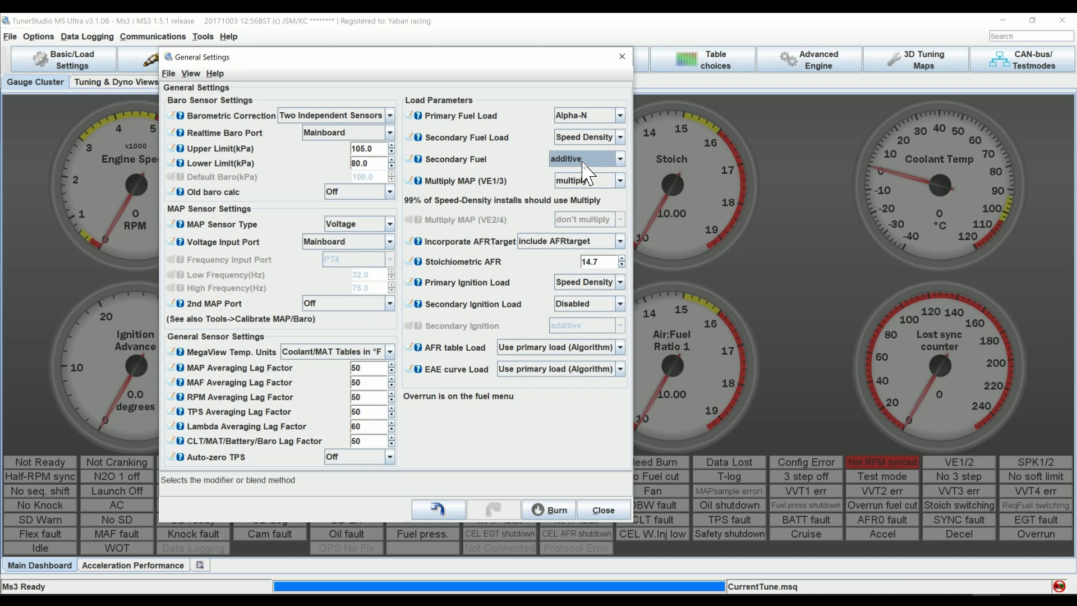
- Close General Settings, and open Fuel VE Table 1 in an enlarged window
click(598, 510)
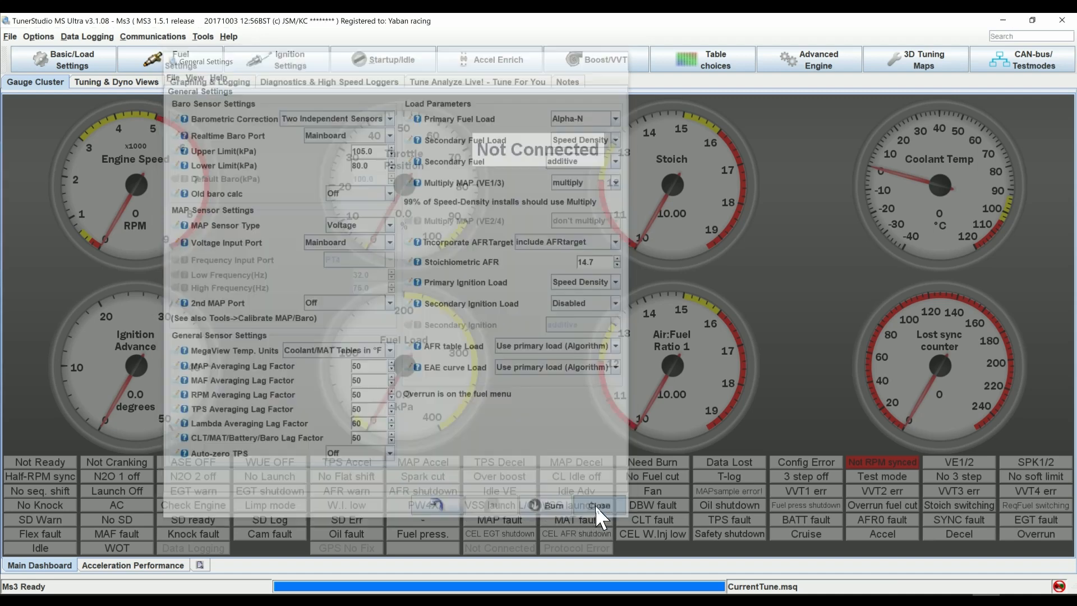
click(177, 63)
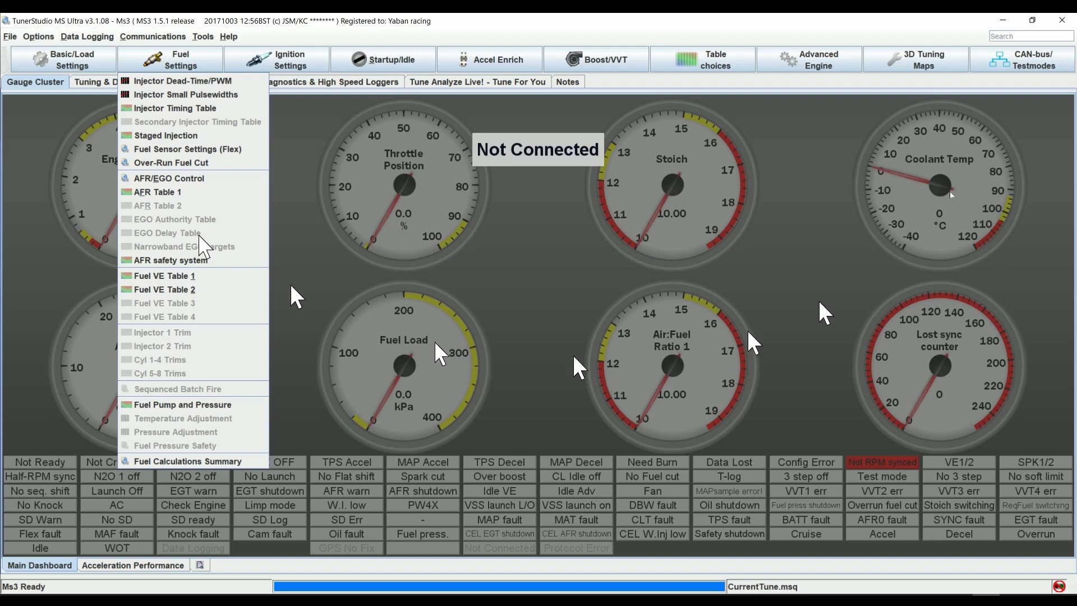
mouse_move(791, 61)
mouse_move(746, 66)
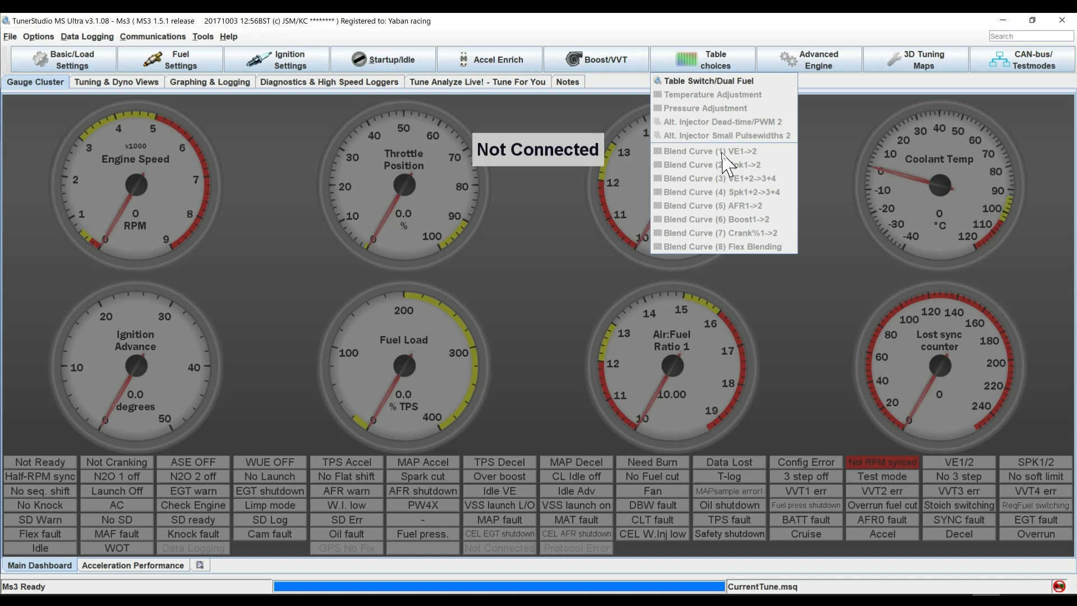
mouse_move(188, 67)
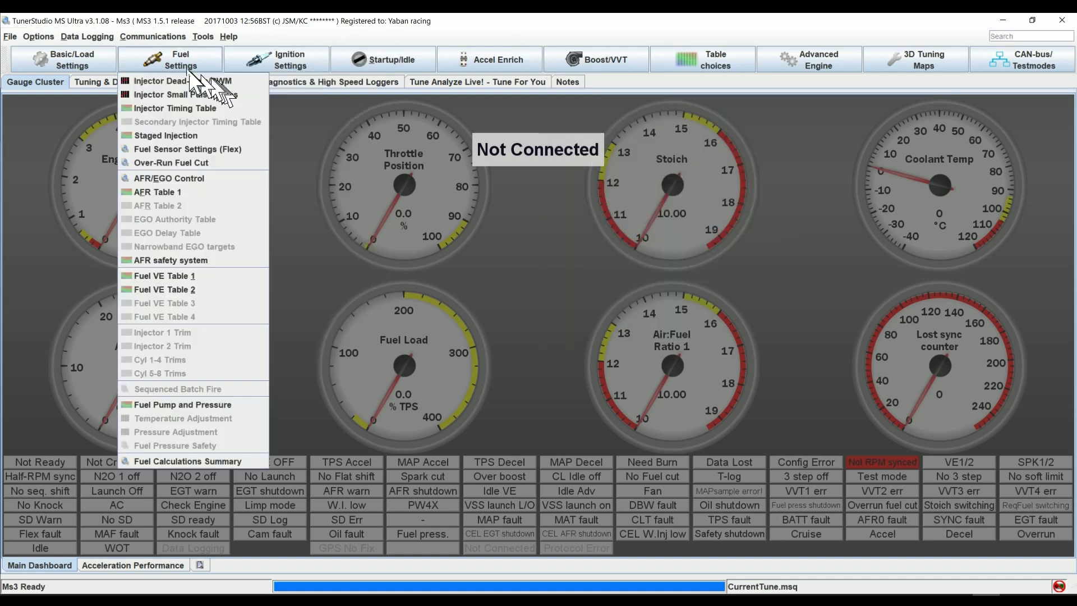
click(194, 280)
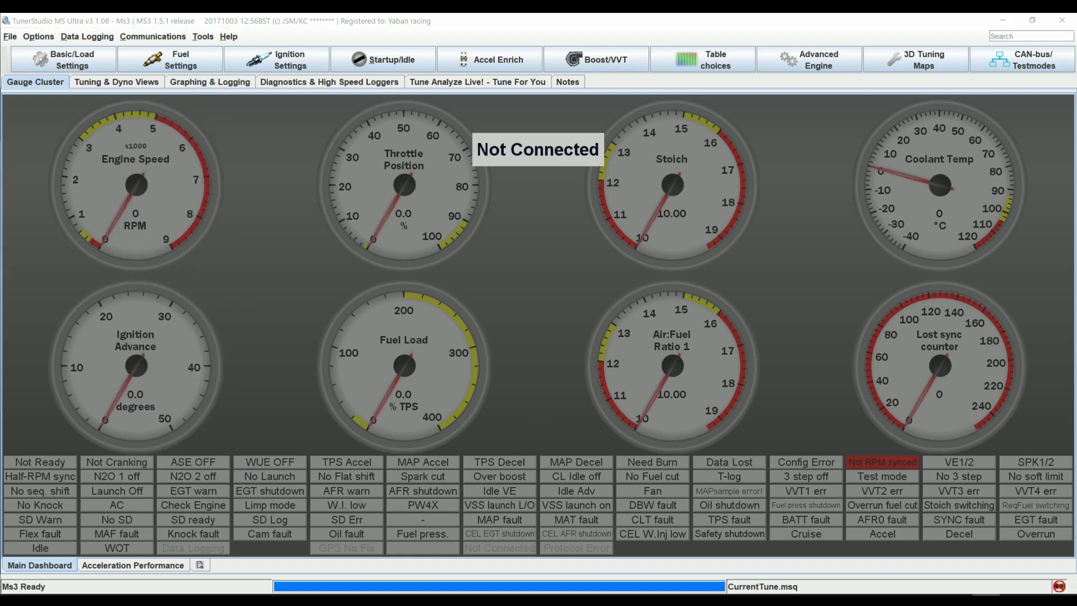
drag(1076, 247, 386, 82)
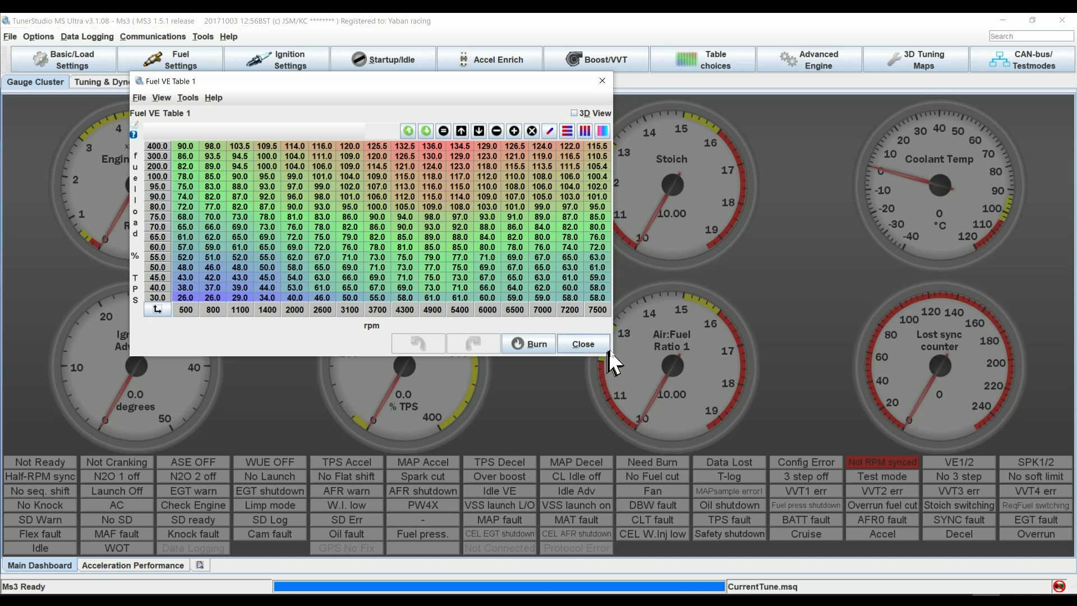
drag(613, 354, 921, 540)
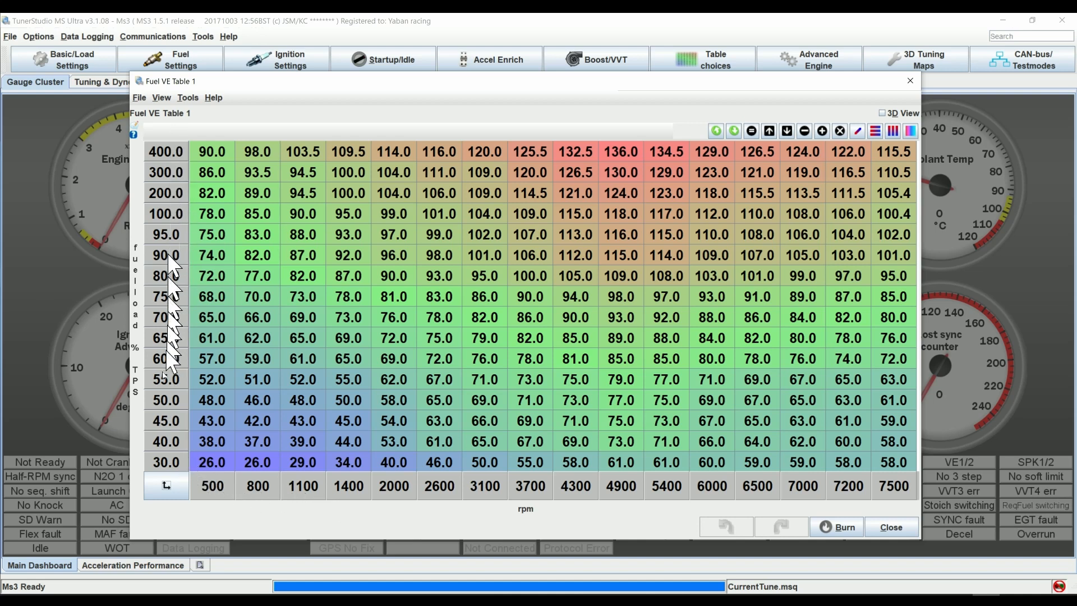
- Set the bottom fuel load breakpoint of Fuel VE Table 1 to 0 and the top one to 100
double_click(167, 461)
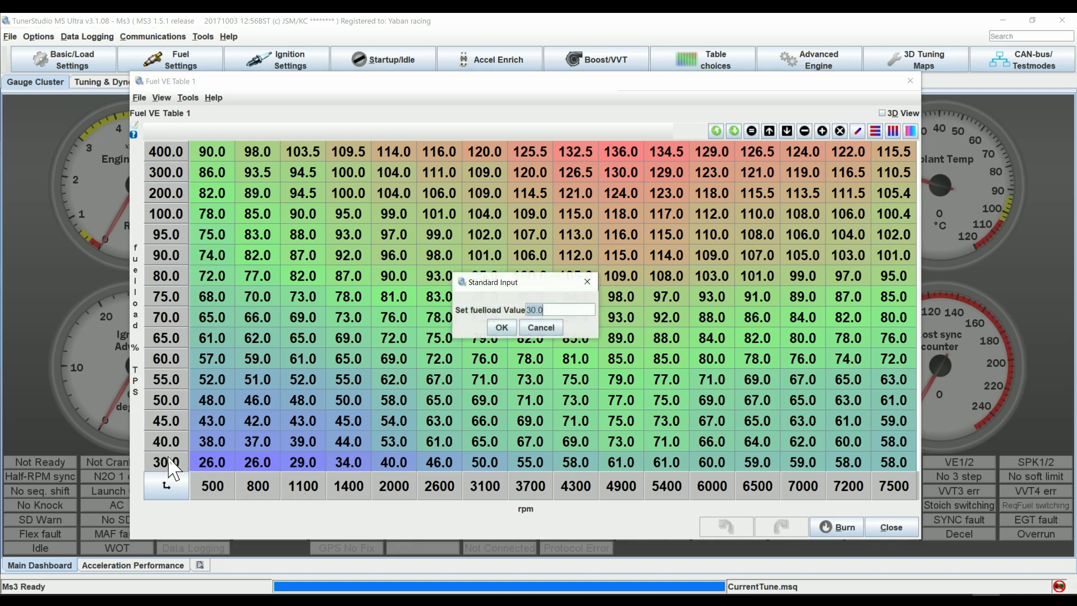
text(0)
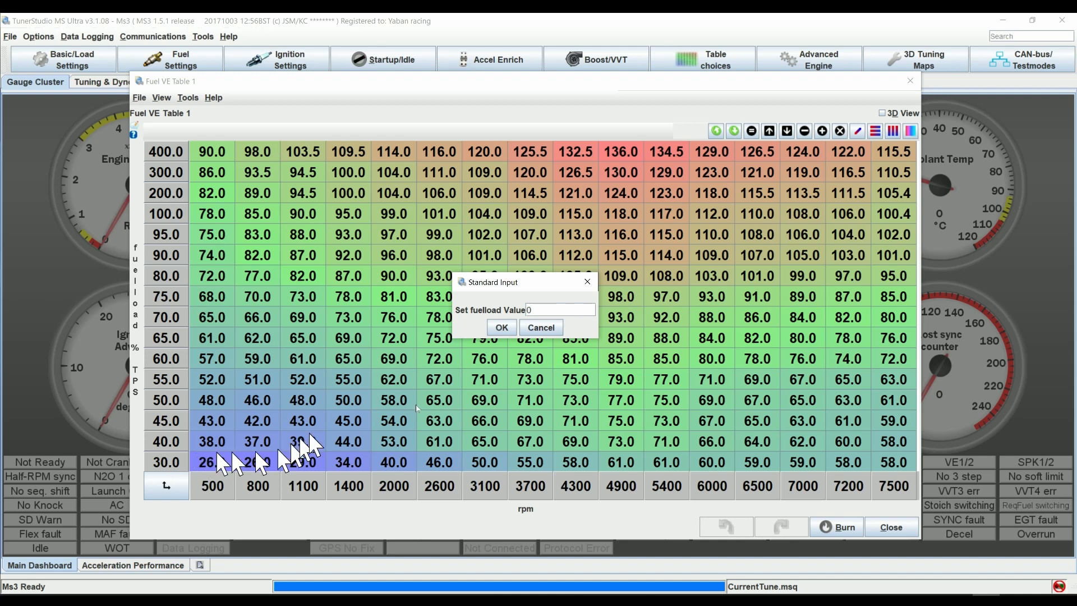
click(501, 327)
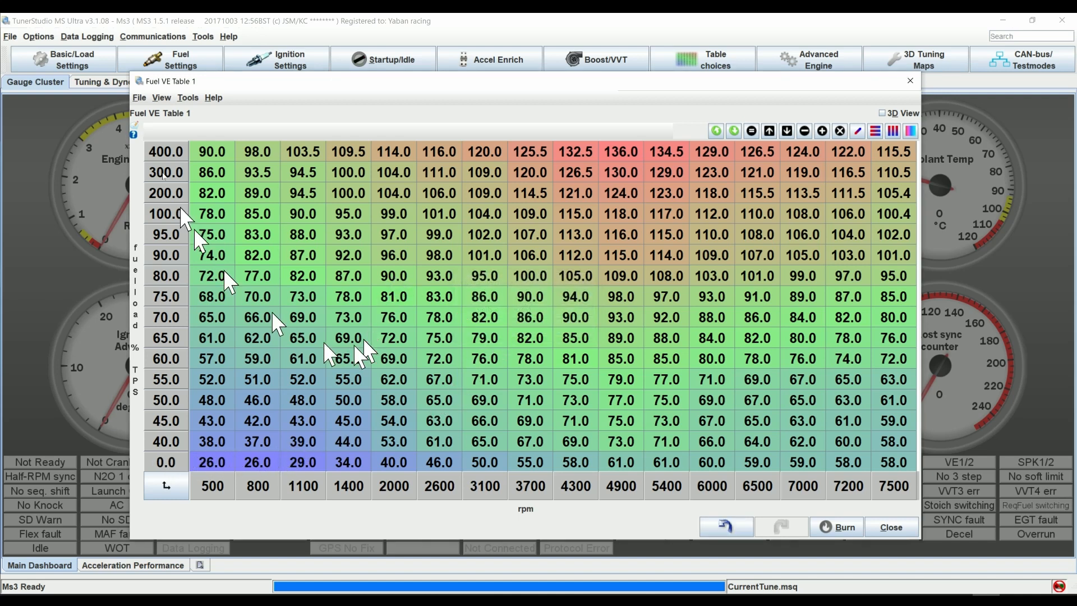
double_click(162, 151)
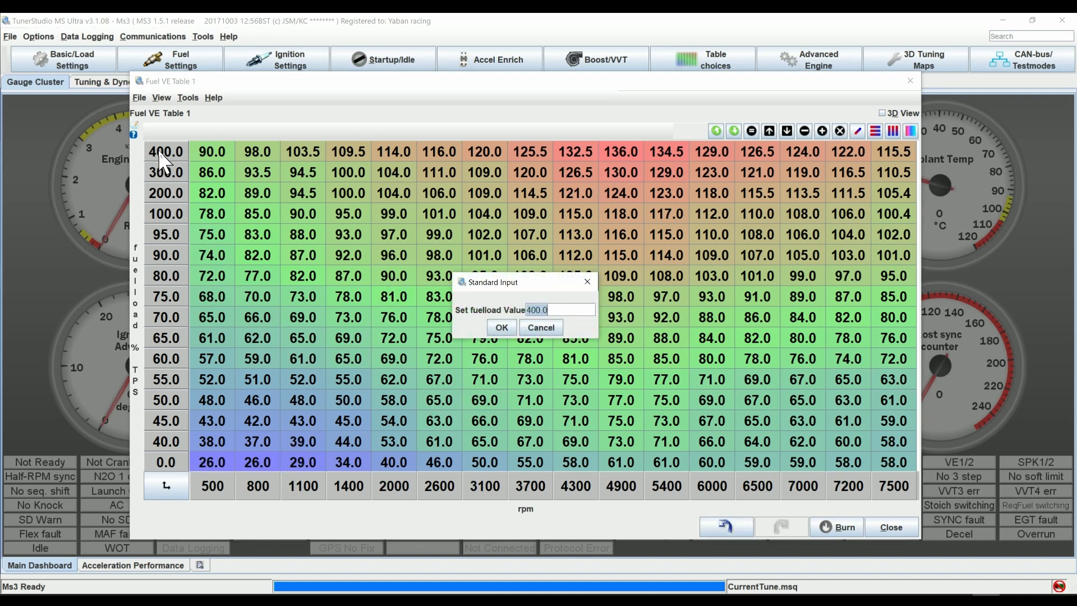
key(Return)
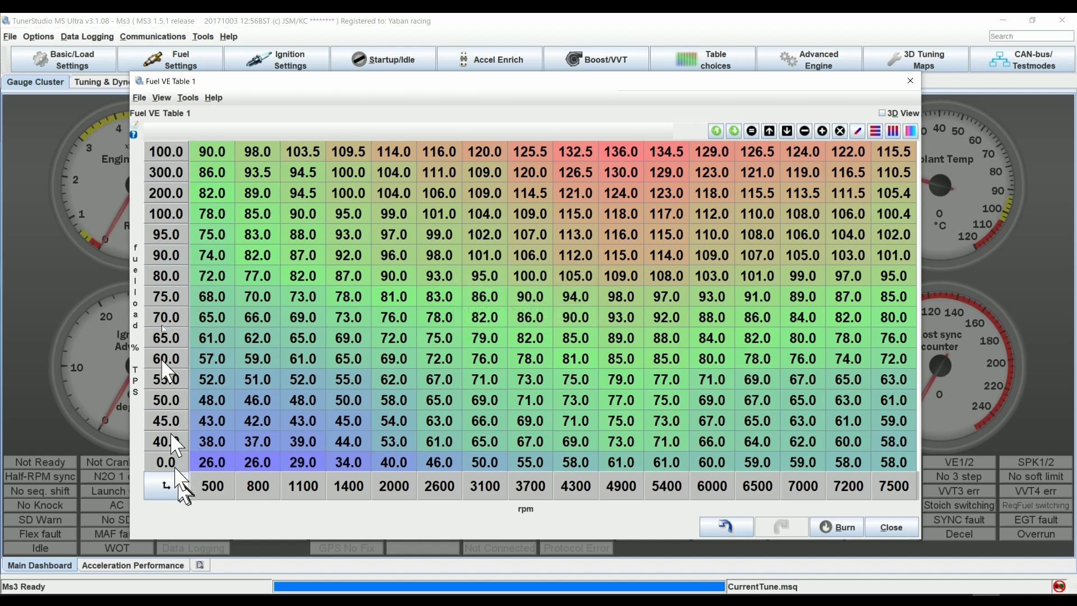
- Set the second and third fuel load breakpoints from the top to 95 and 90
double_click(163, 178)
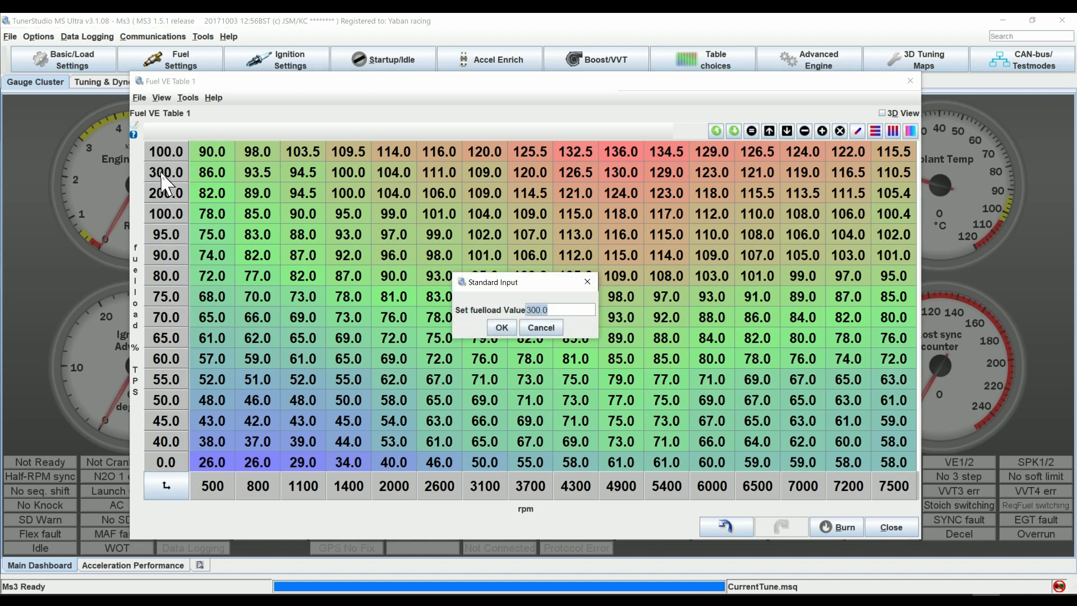
text(95)
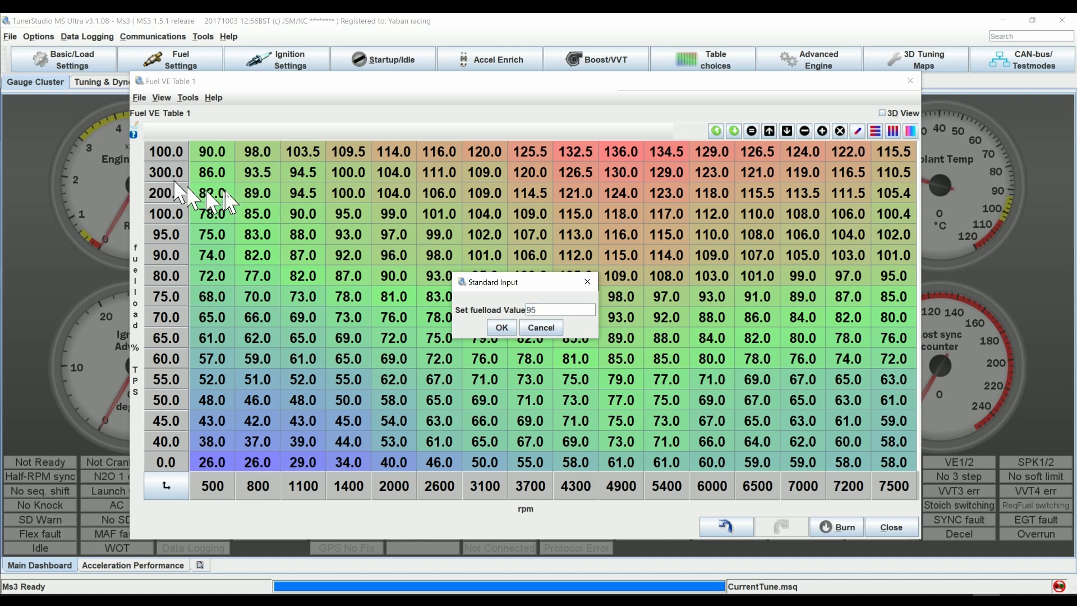
key(Return)
double_click(164, 194)
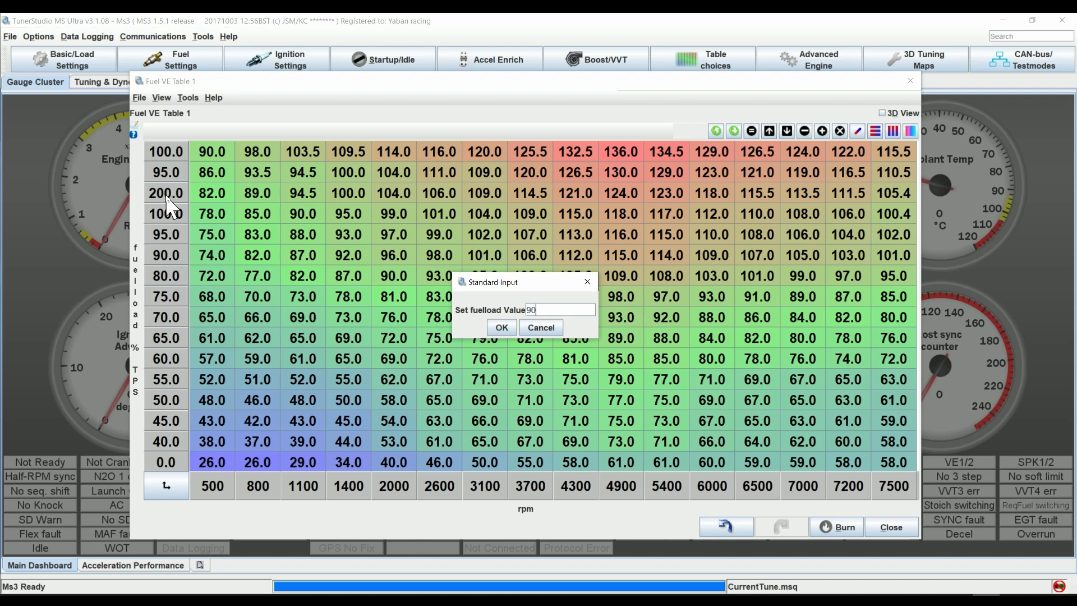
text(90)
key(Return)
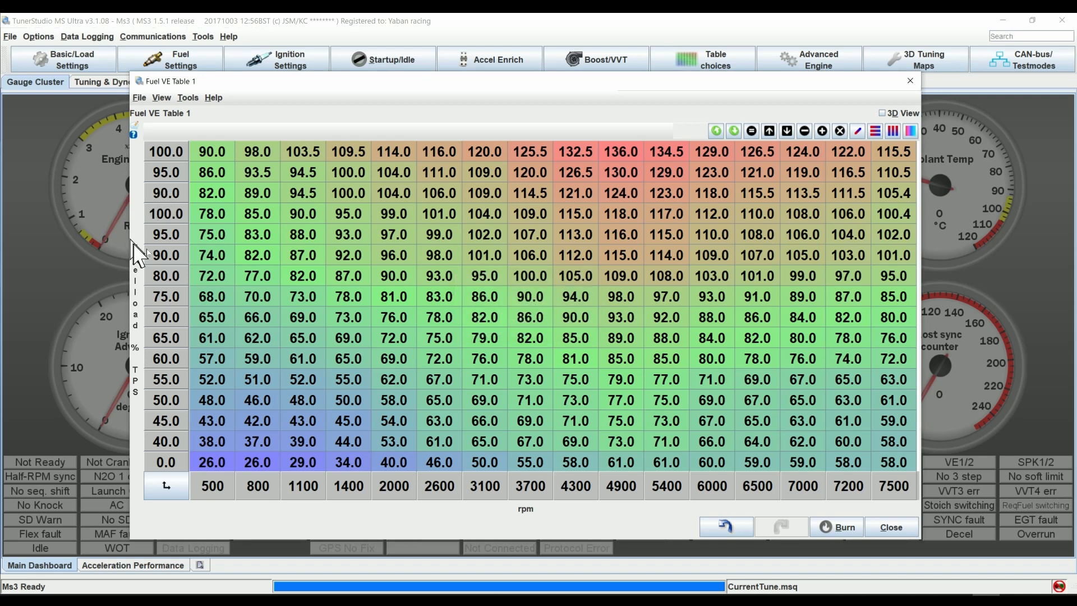
- Set the fourth, fifth and sixth fuel load breakpoints from the top to 85, 80 and 75
double_click(169, 215)
text(85)
key(Return)
double_click(167, 235)
text(80)
key(Return)
double_click(166, 255)
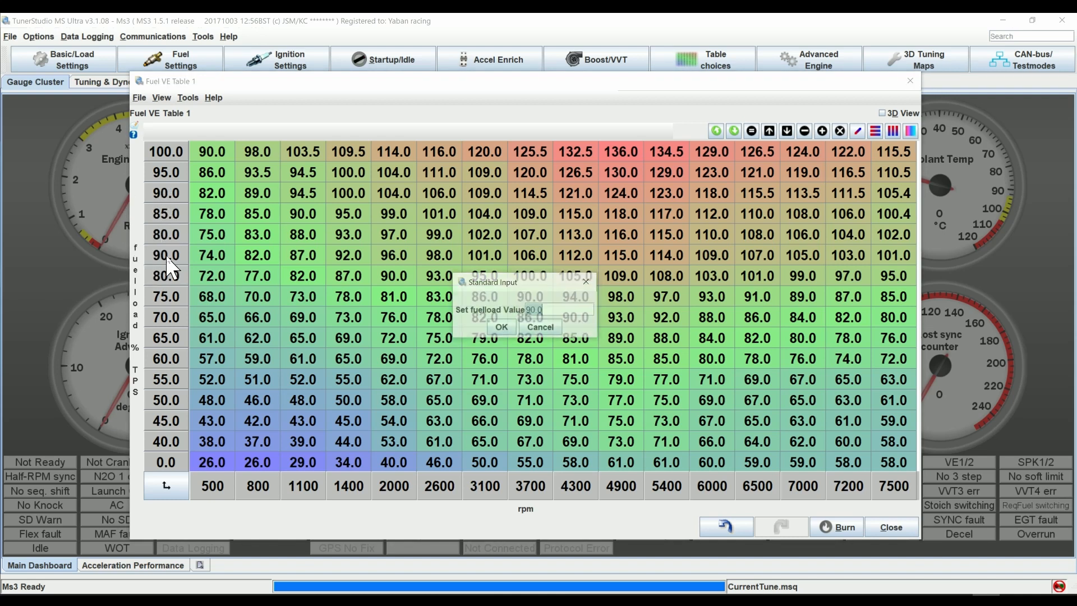
text(75)
key(Return)
- Set the seventh, eighth and ninth fuel load breakpoints from the top to 70, 65 and 55
double_click(178, 276)
text(70)
key(Return)
double_click(169, 296)
text(65)
key(Return)
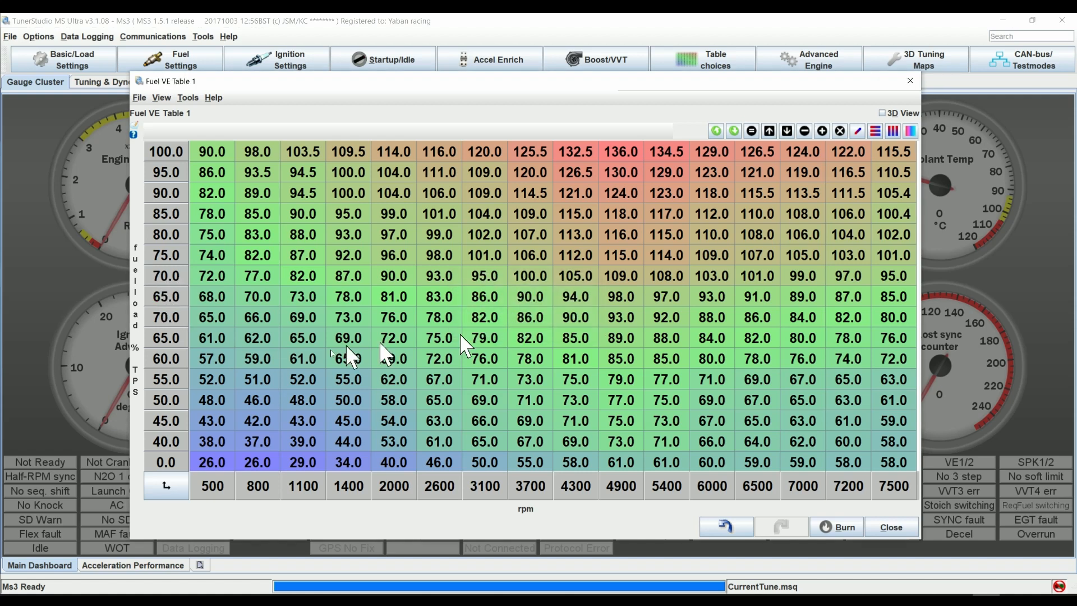
double_click(167, 317)
text(60)
key(Return)
double_click(166, 321)
text(55)
key(Return)
- Set the three fuel load breakpoints above the 0 row to 10, 20 and 40, working upwards
double_click(170, 442)
text(10)
key(Return)
double_click(168, 420)
text(20)
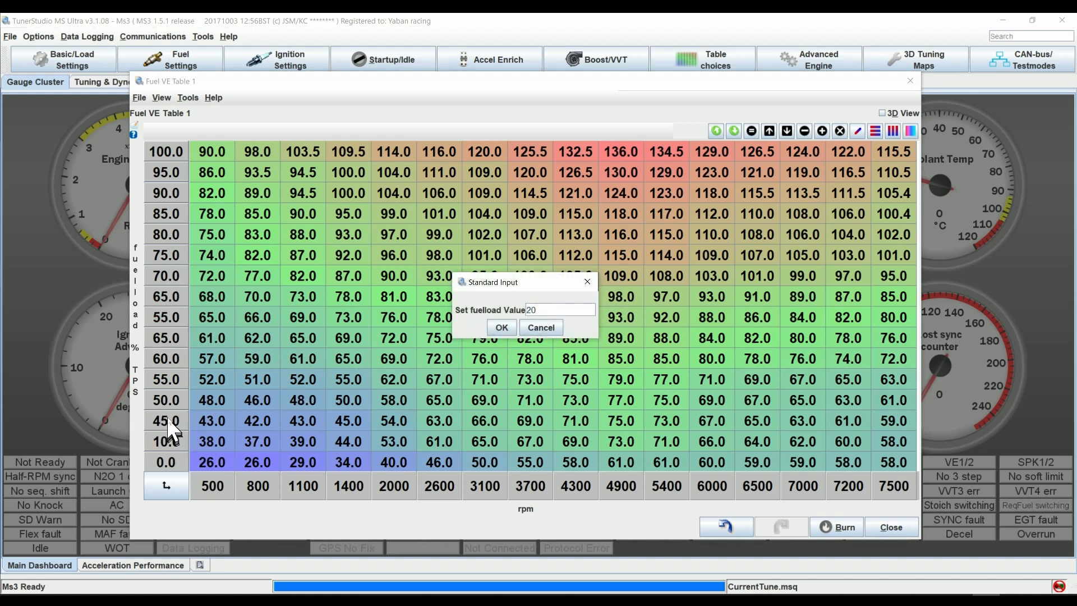
key(Return)
double_click(177, 400)
text(40)
key(Return)
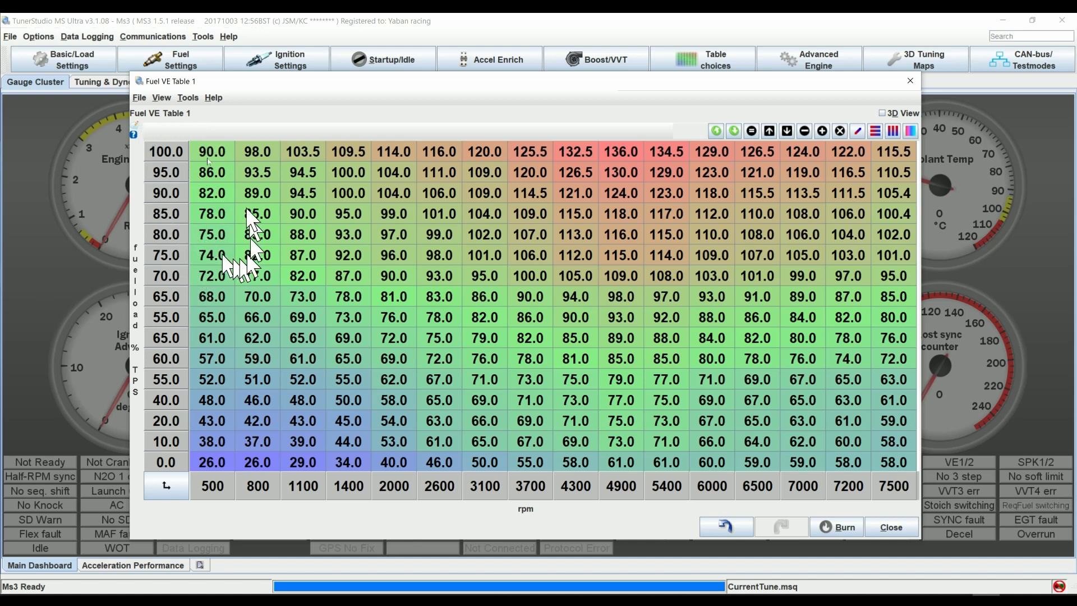
- Change the fourth, fifth and sixth fuel load breakpoints from the top to 80, 70 and 60
double_click(165, 214)
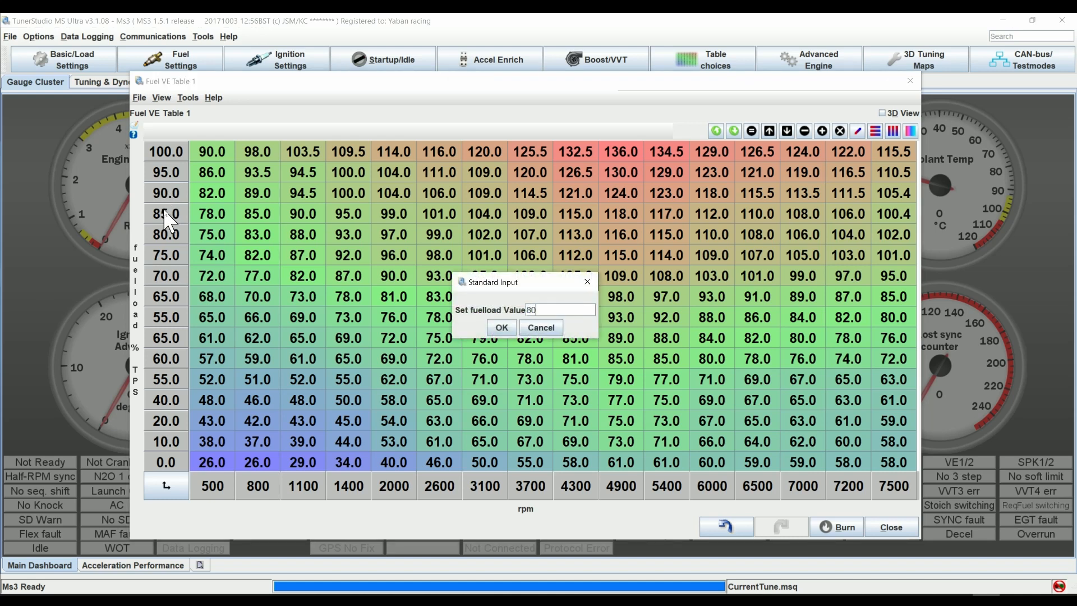
text(80)
key(Return)
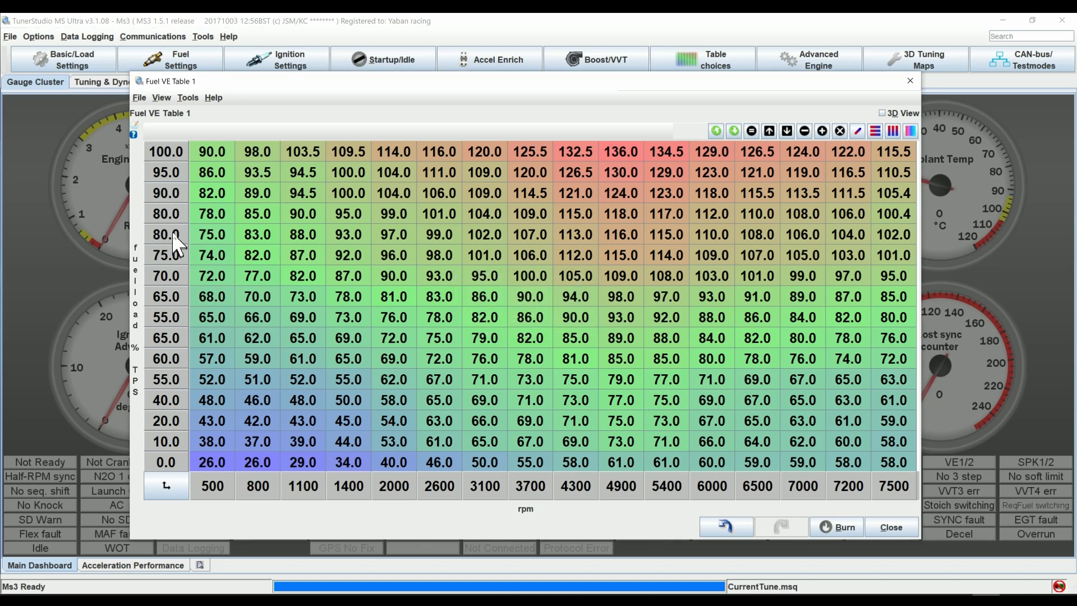
double_click(174, 236)
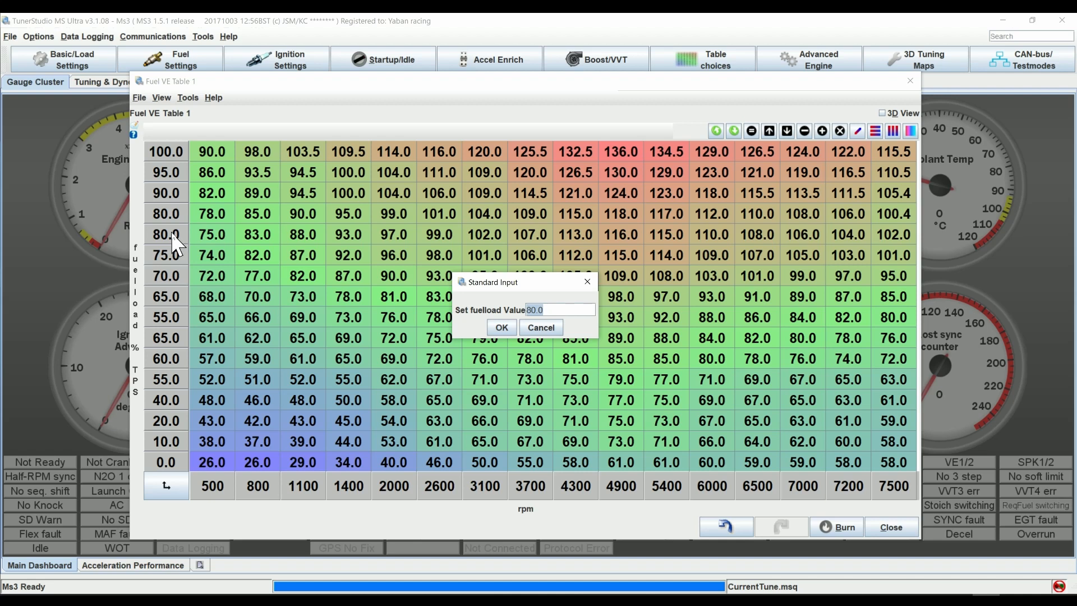
key(Return)
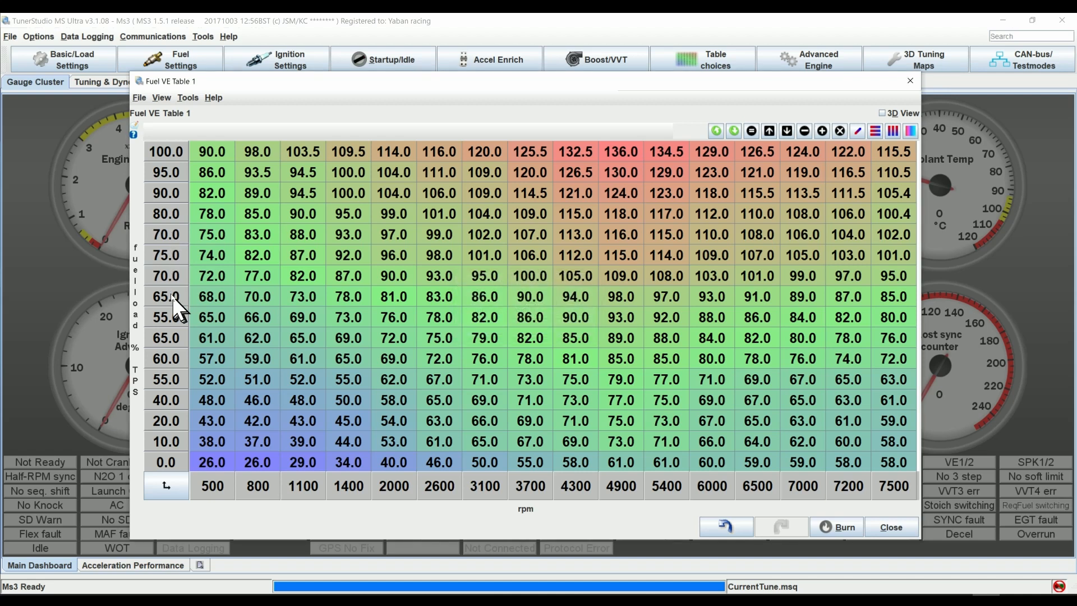
double_click(172, 257)
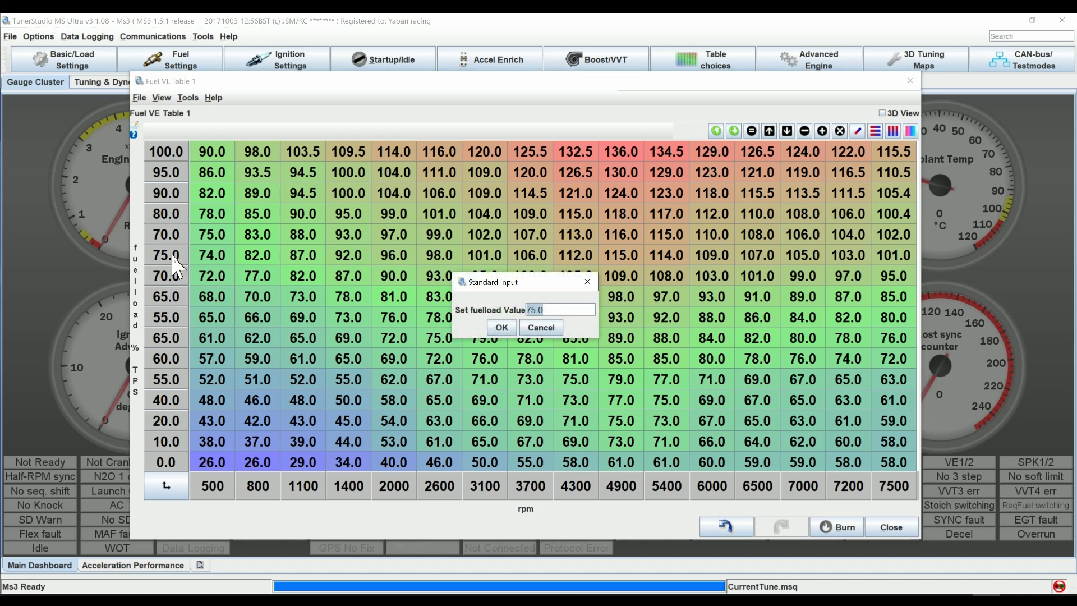
key(Return)
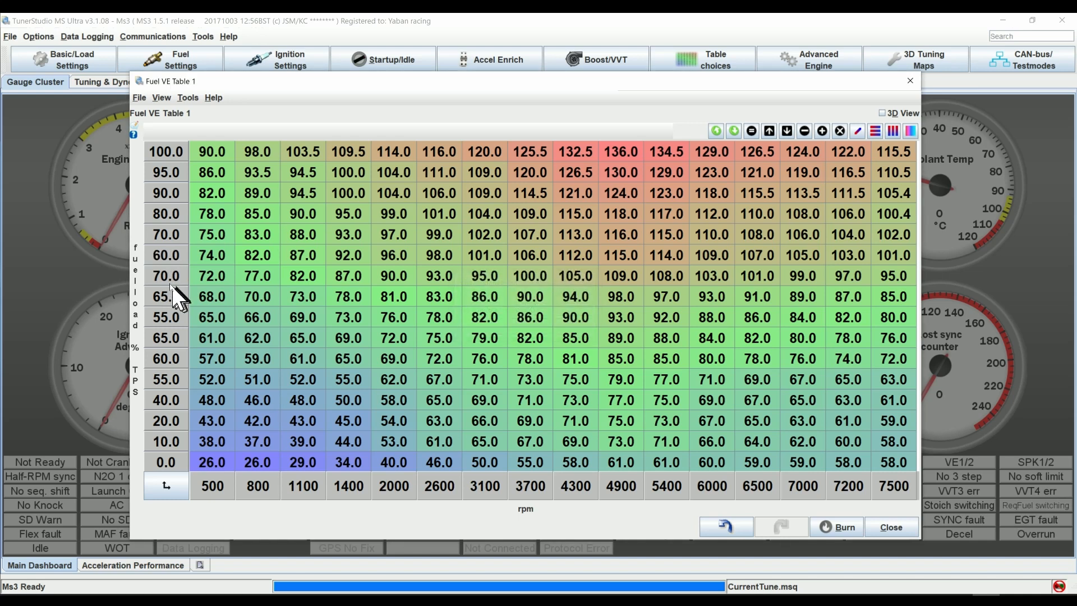
- Change the seventh, eighth and ninth fuel load breakpoints from the top to 55, 50 and 45
double_click(168, 277)
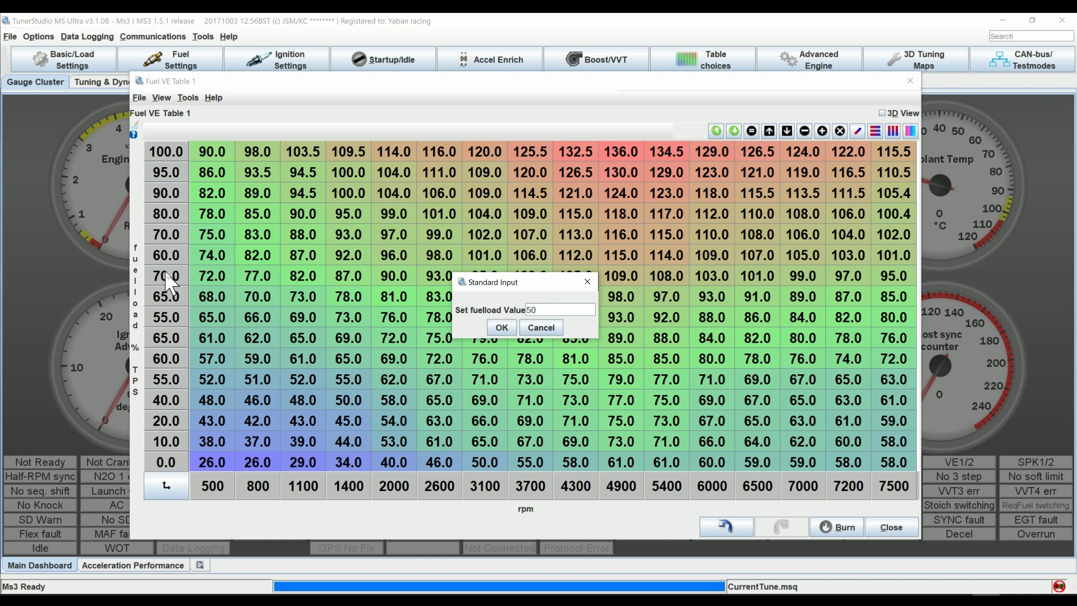
text(55)
key(Return)
double_click(172, 295)
text(50)
key(Return)
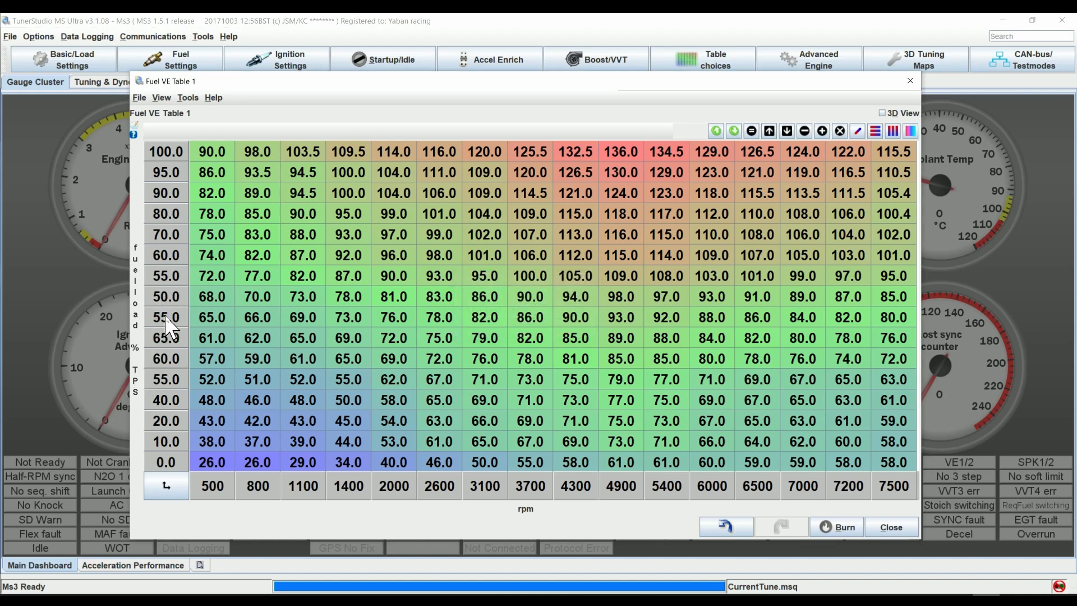
double_click(167, 318)
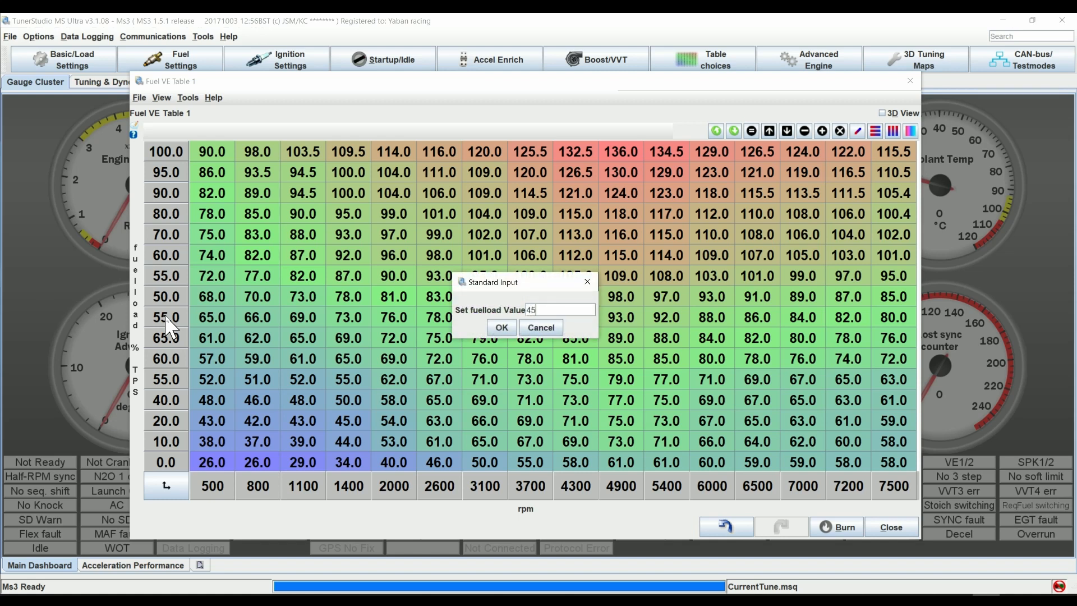
key(Return)
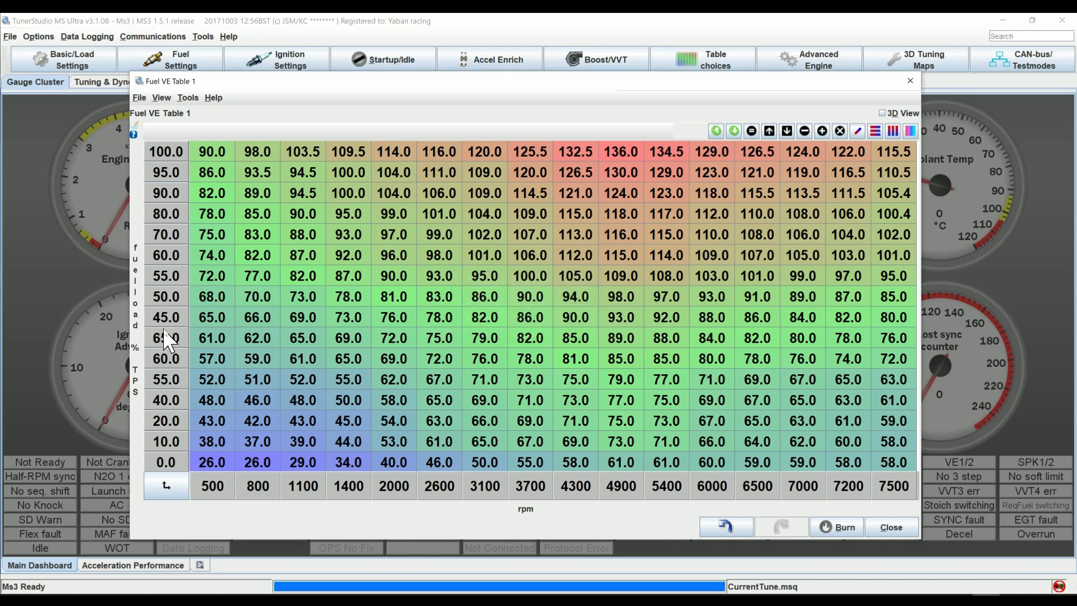
- Set the tenth, eleventh and twelfth fuel load breakpoints from the top to 40, 35 and 30
double_click(166, 338)
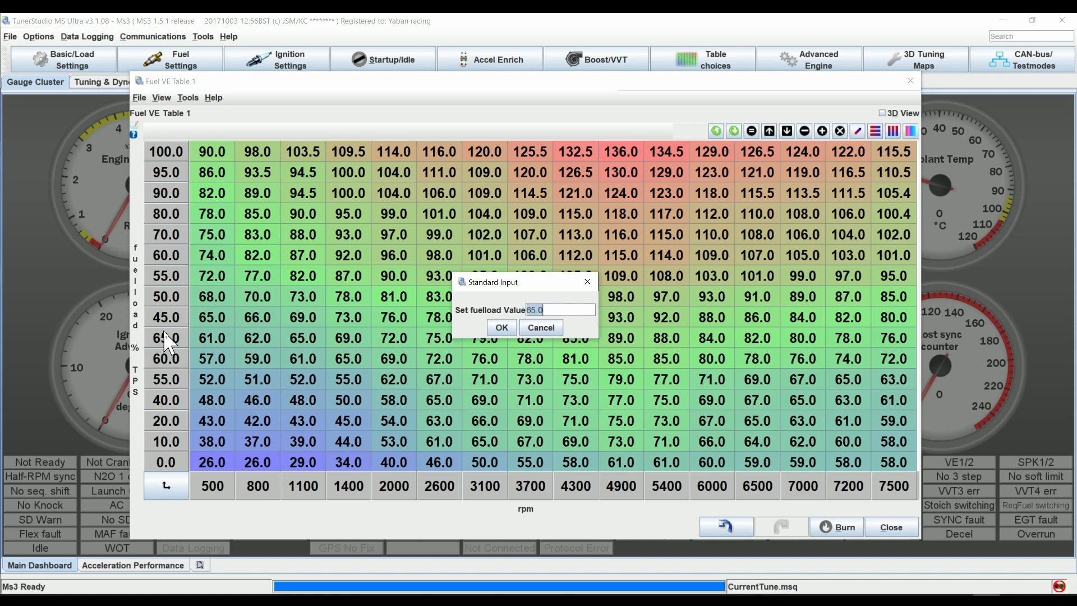
key(Return)
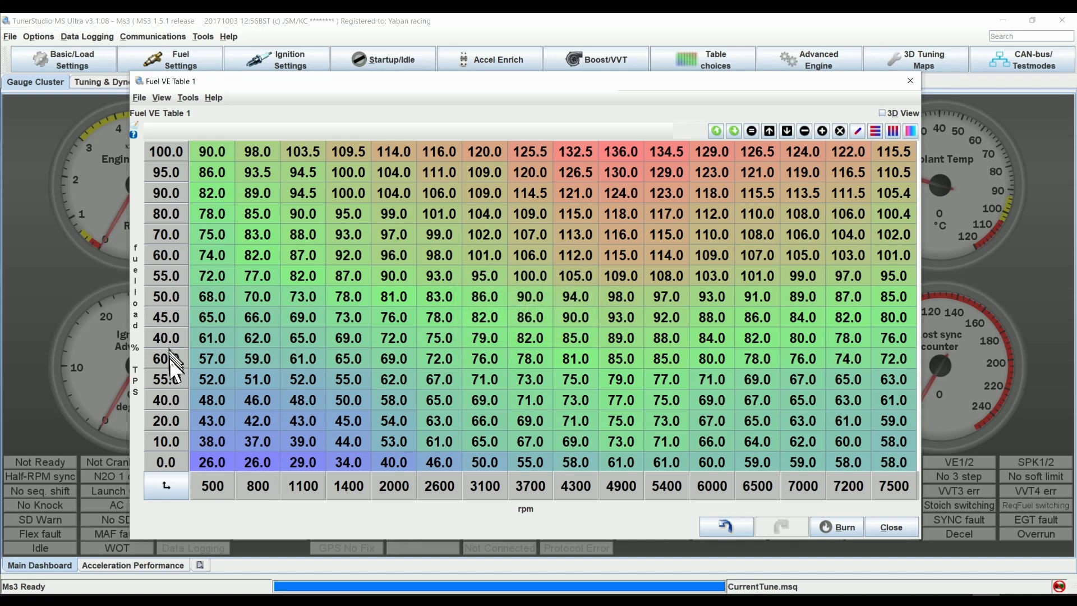
double_click(170, 359)
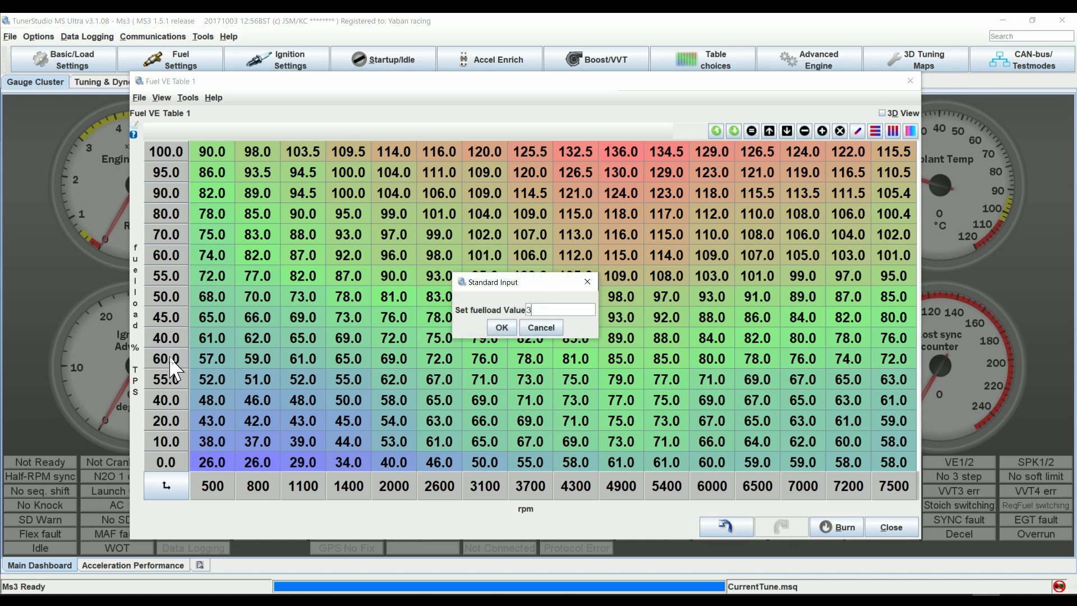
key(Return)
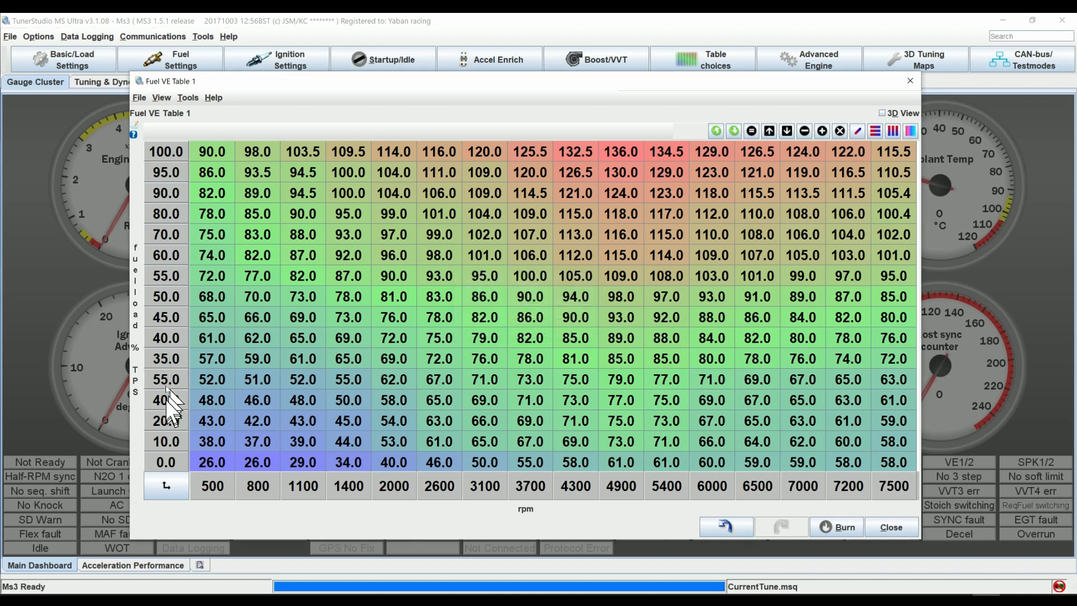
double_click(166, 380)
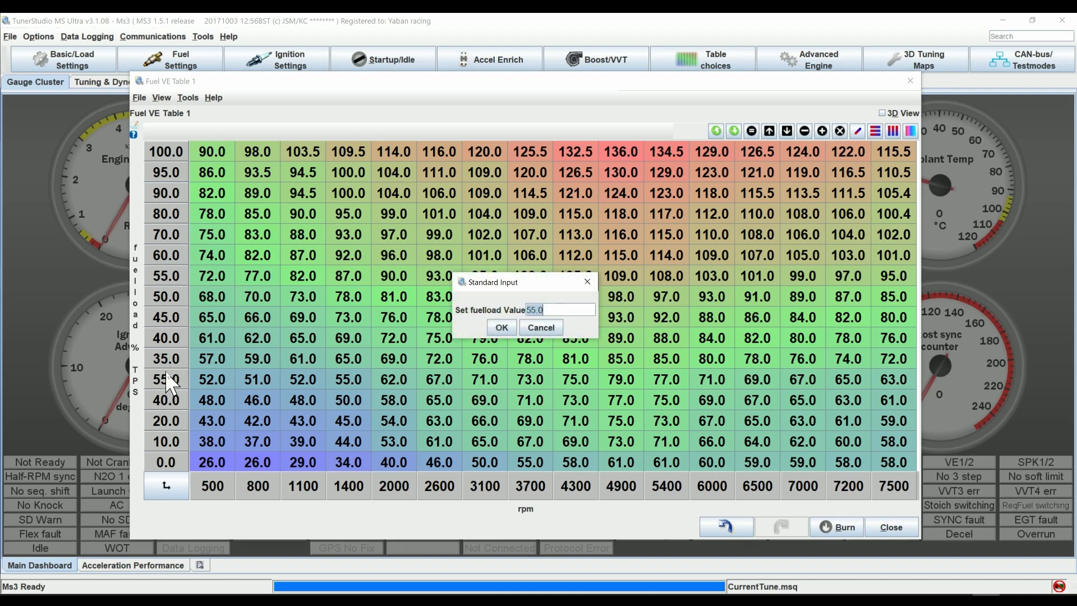
text(30)
key(Return)
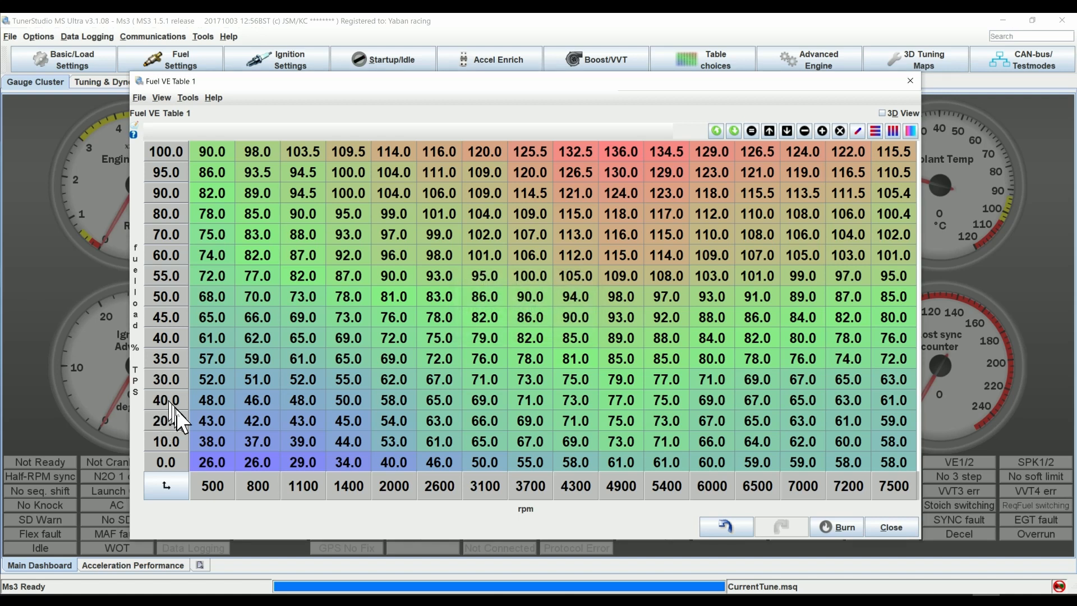
- Set the thirteenth fuel load breakpoint from the top to 25 and keep the one below it at 20
double_click(175, 406)
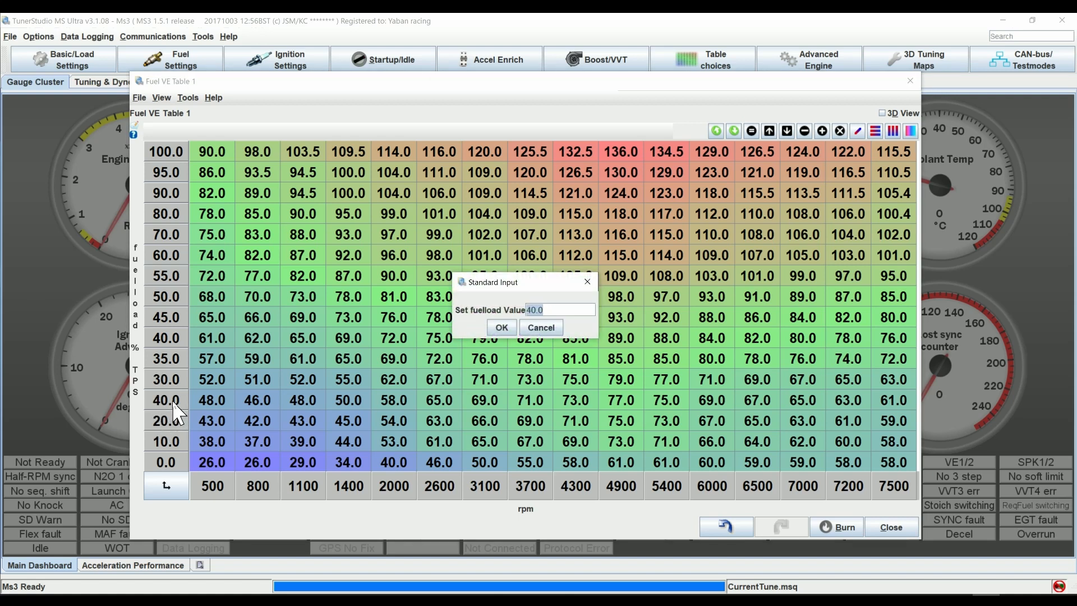
key(Return)
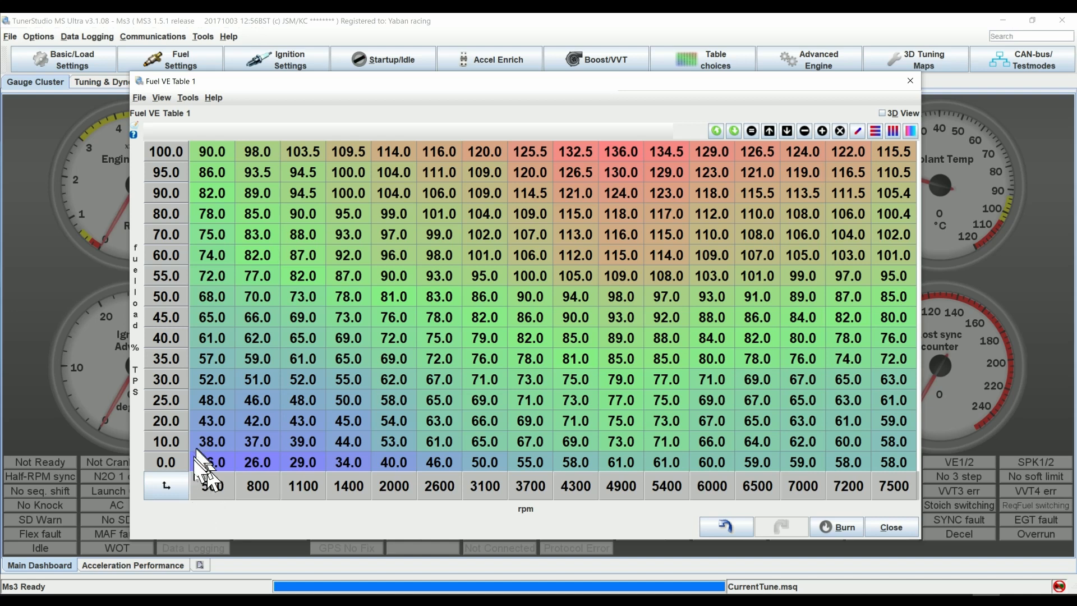
click(173, 425)
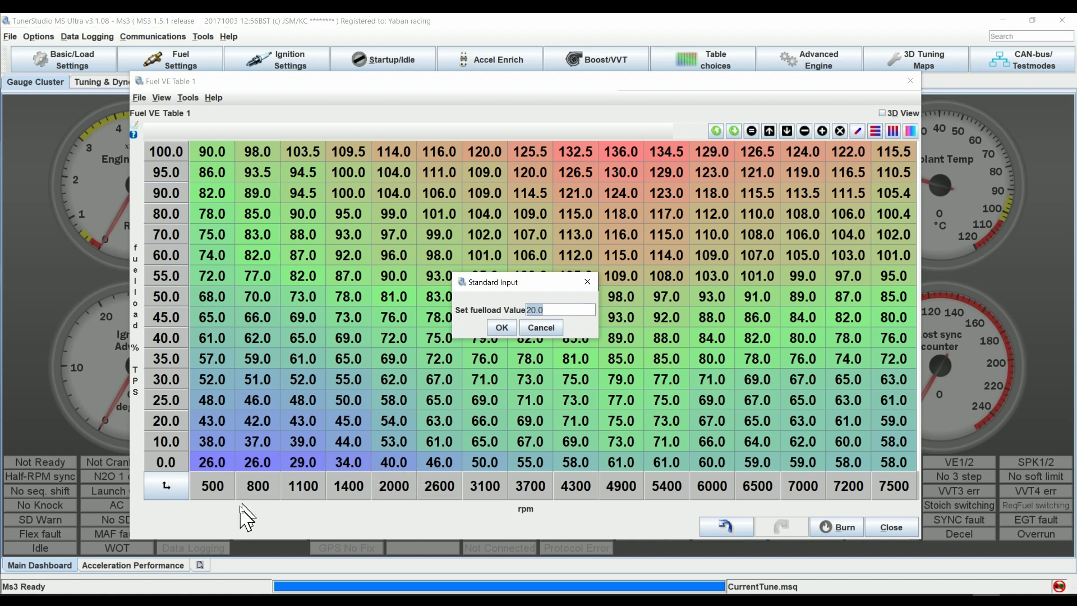
click(500, 328)
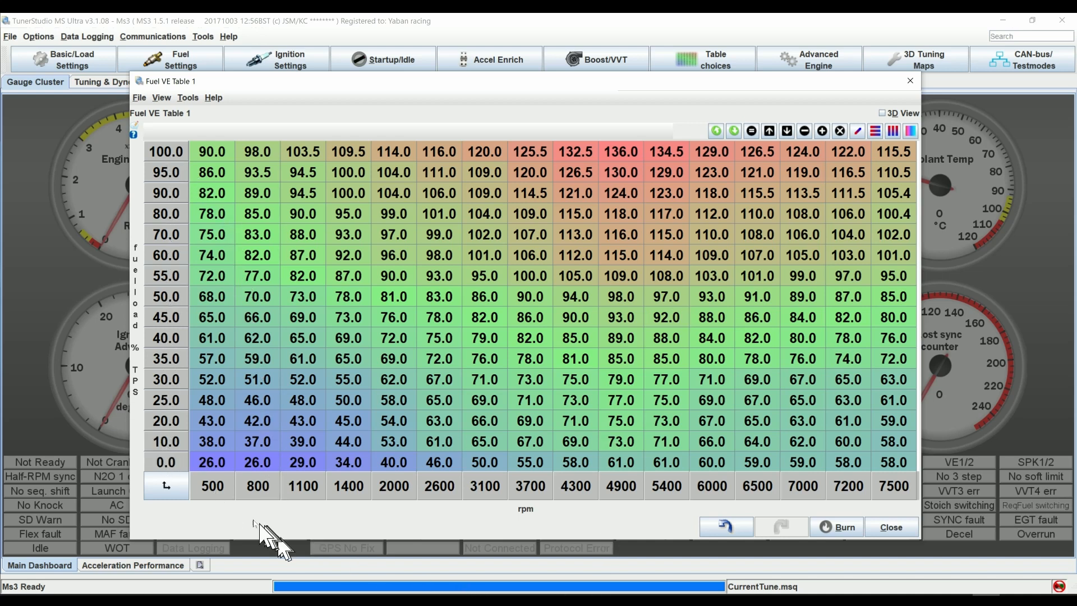
- Try to raise the highest rpm breakpoint of the VE table to 10000
click(898, 488)
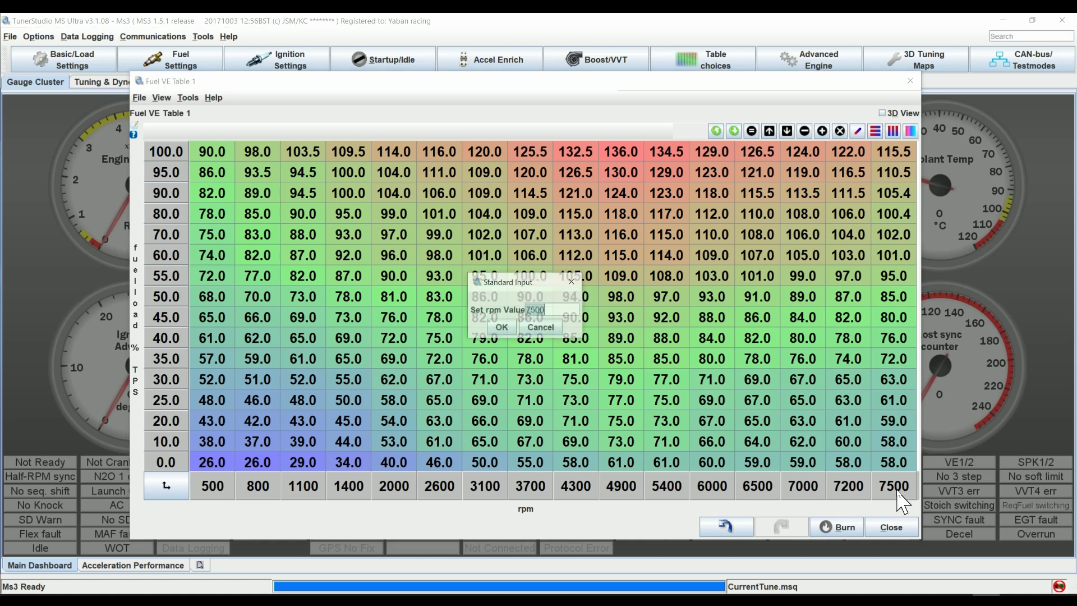
text(10000)
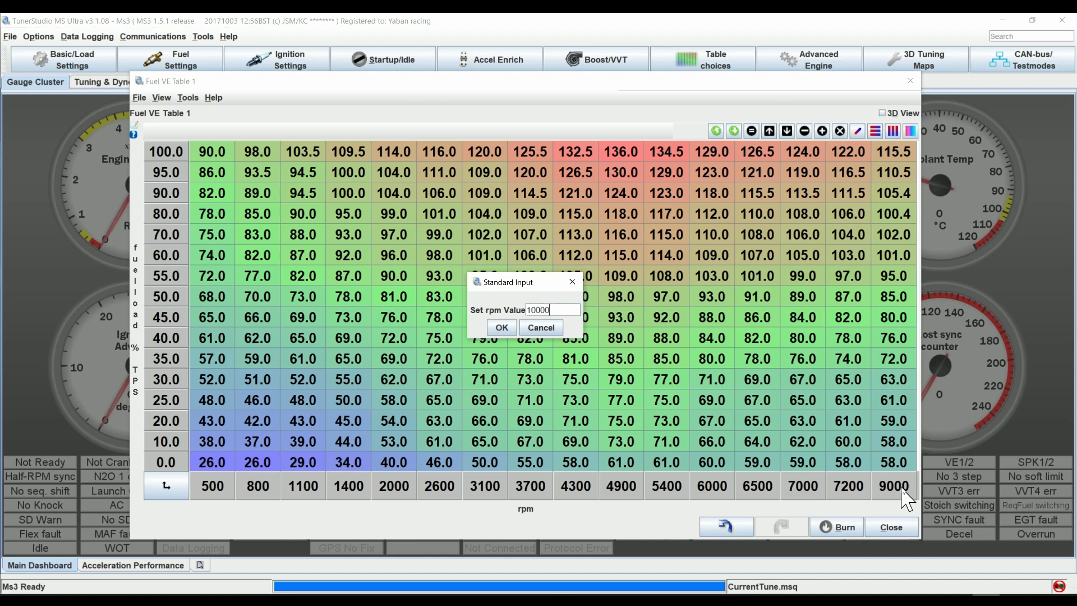
key(Return)
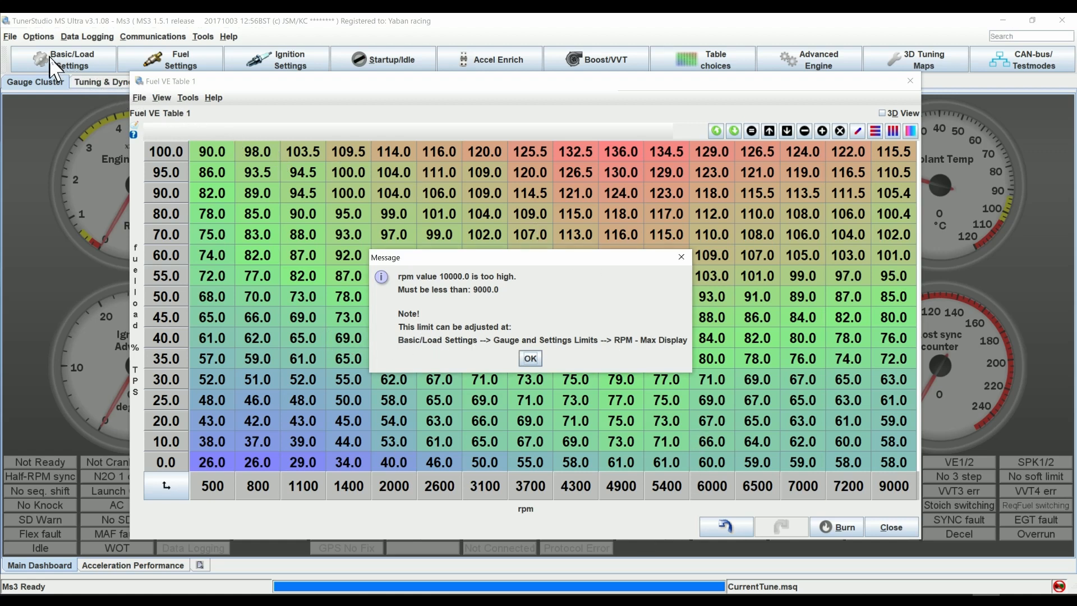
click(530, 358)
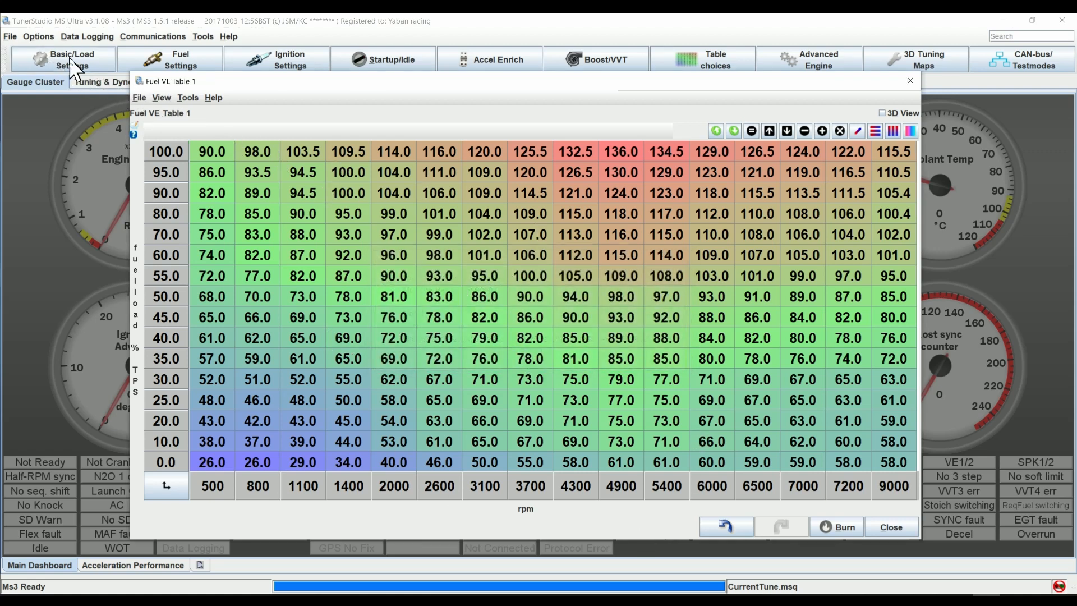
- Set RPM - Max Display to 16000 in the Gauge and Settings Limits and close that dialog
click(71, 62)
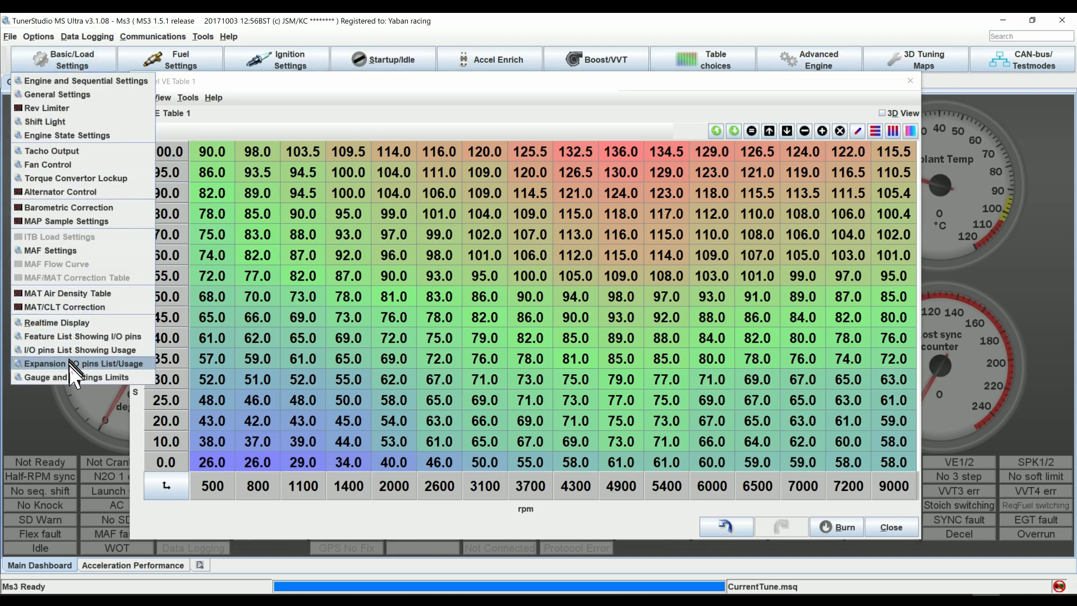
click(70, 364)
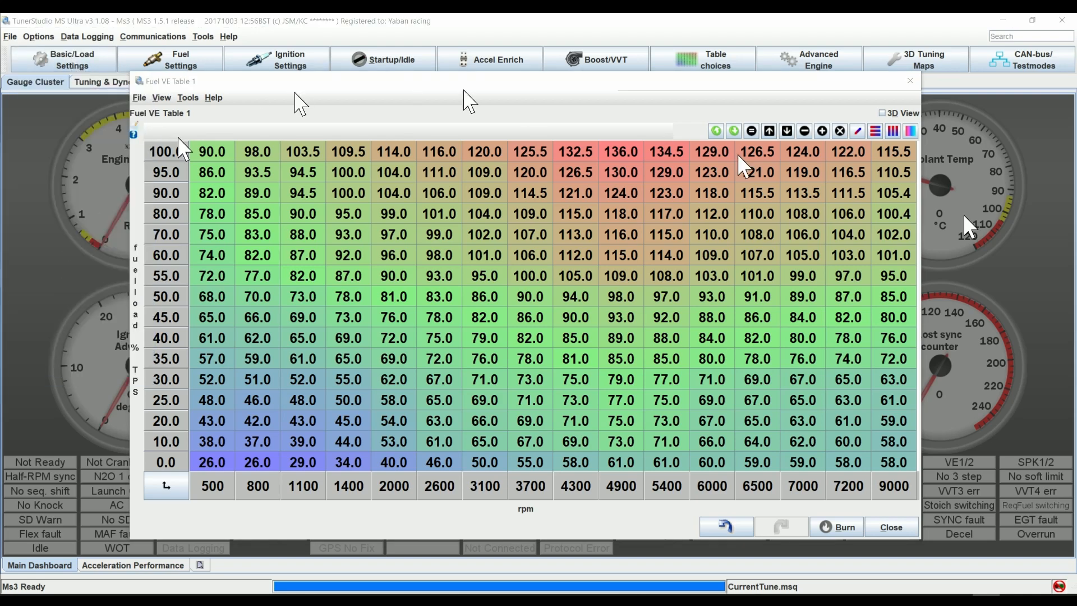
drag(941, 166, 450, 128)
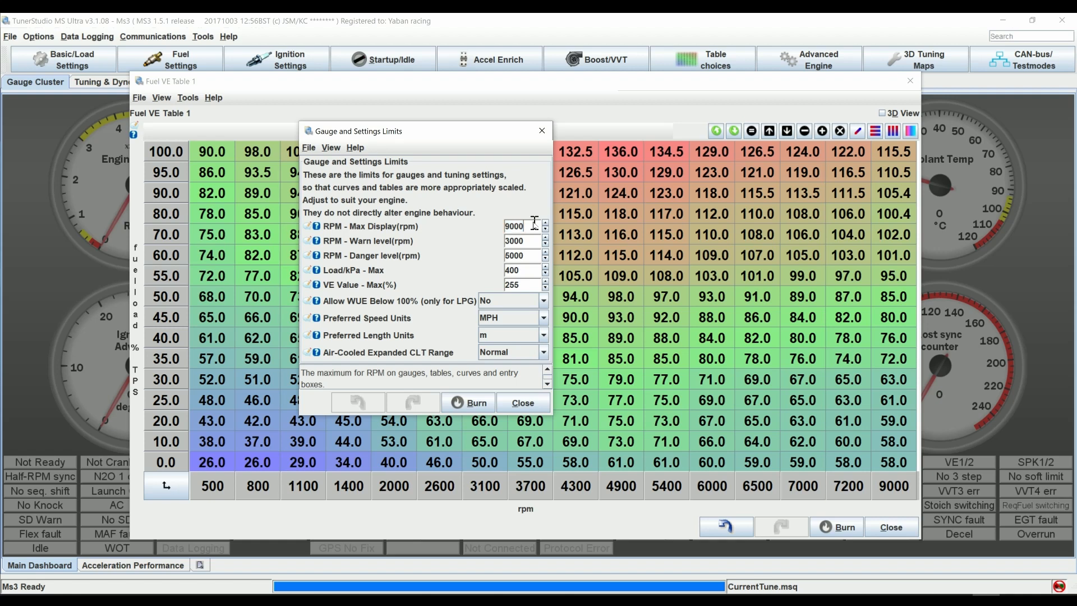
text(16)
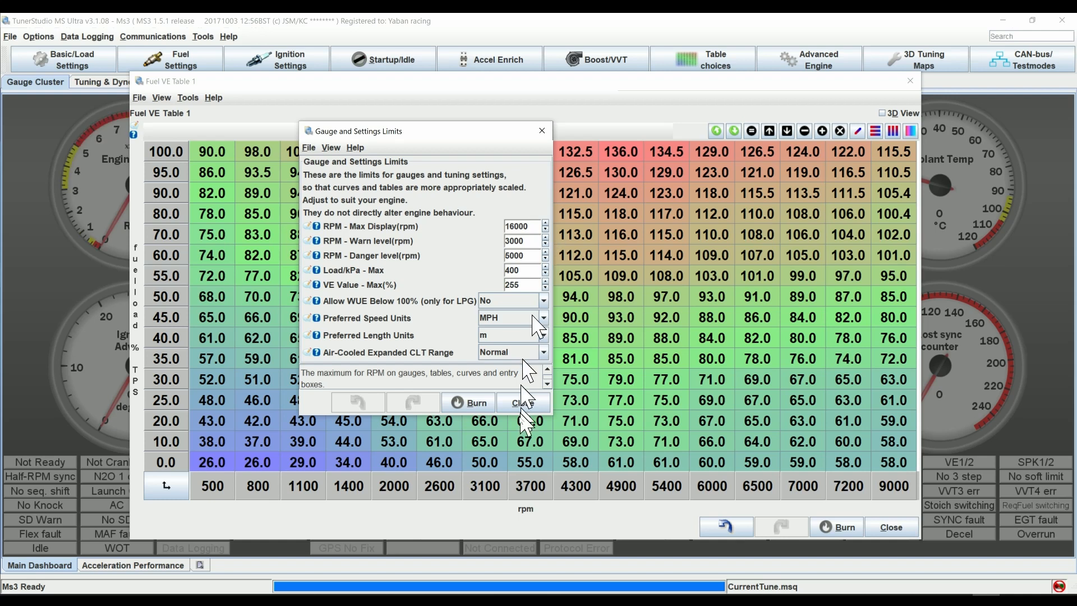
click(522, 402)
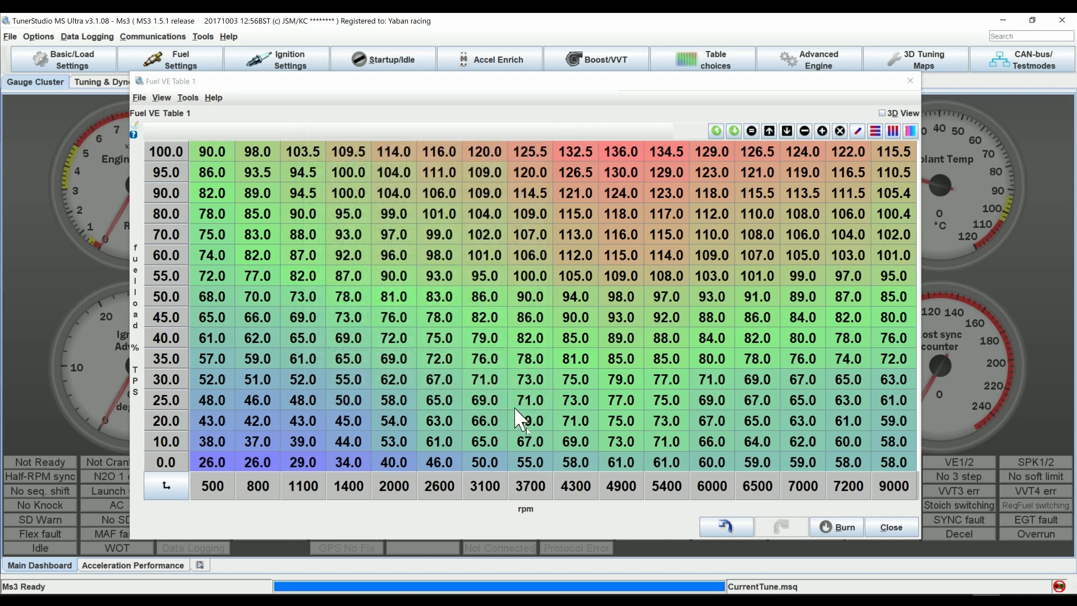
- Set the highest rpm breakpoint of Fuel VE Table 1 to 15000
click(886, 491)
text(15)
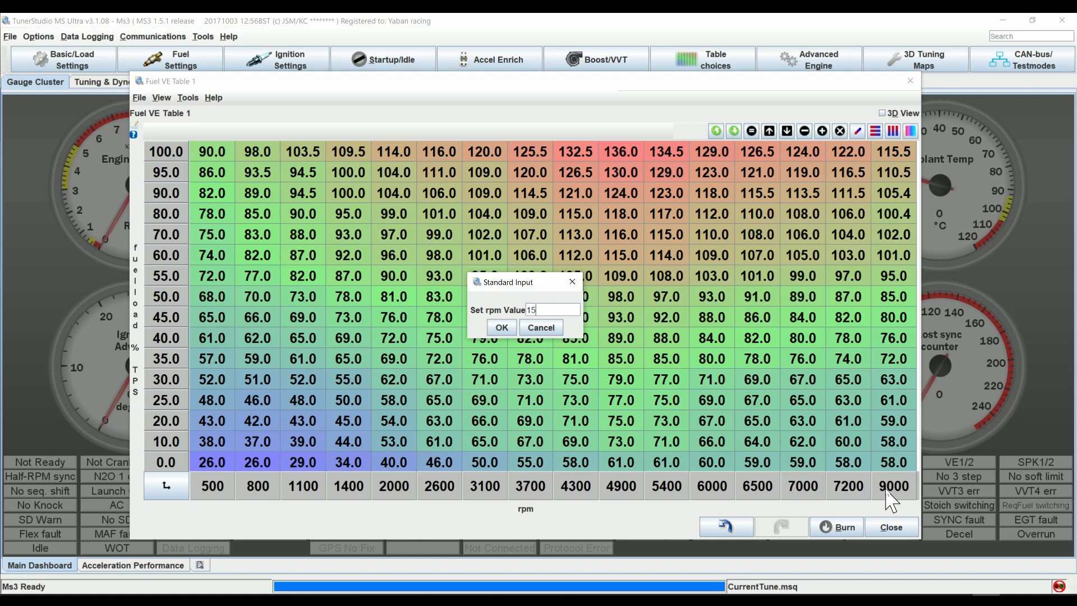
text(000)
key(Return)
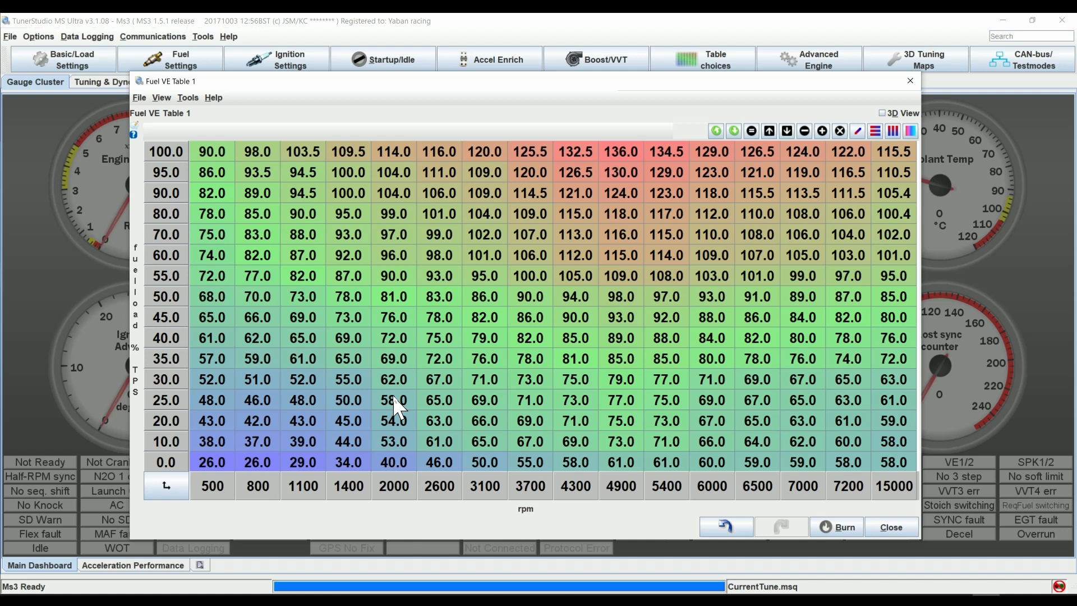
- Set the first three rpm breakpoints of the VE table to 2000, 3000 and 4000
double_click(212, 487)
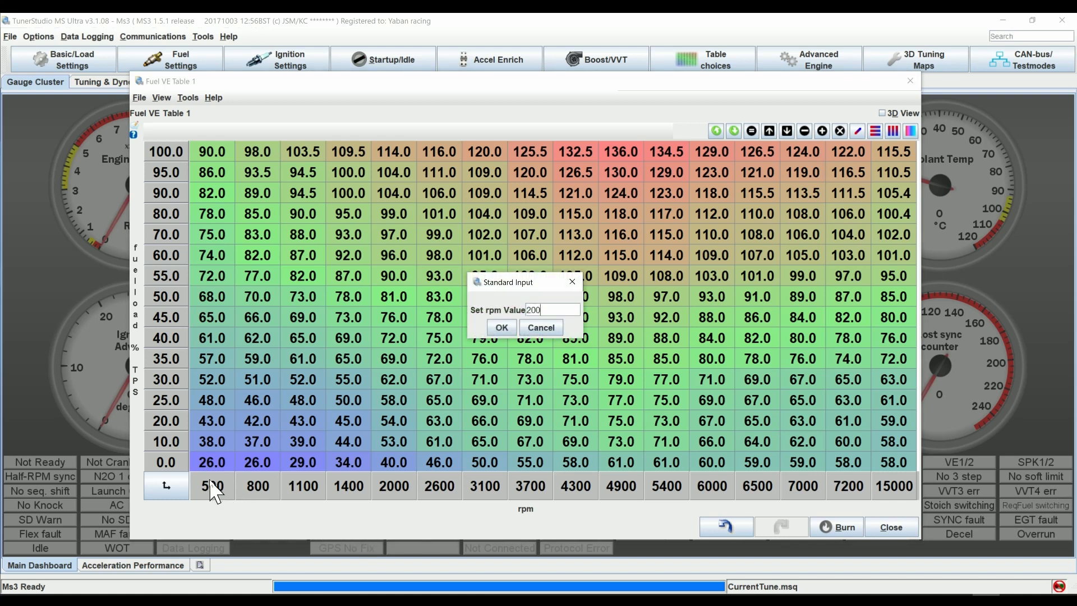
key(Return)
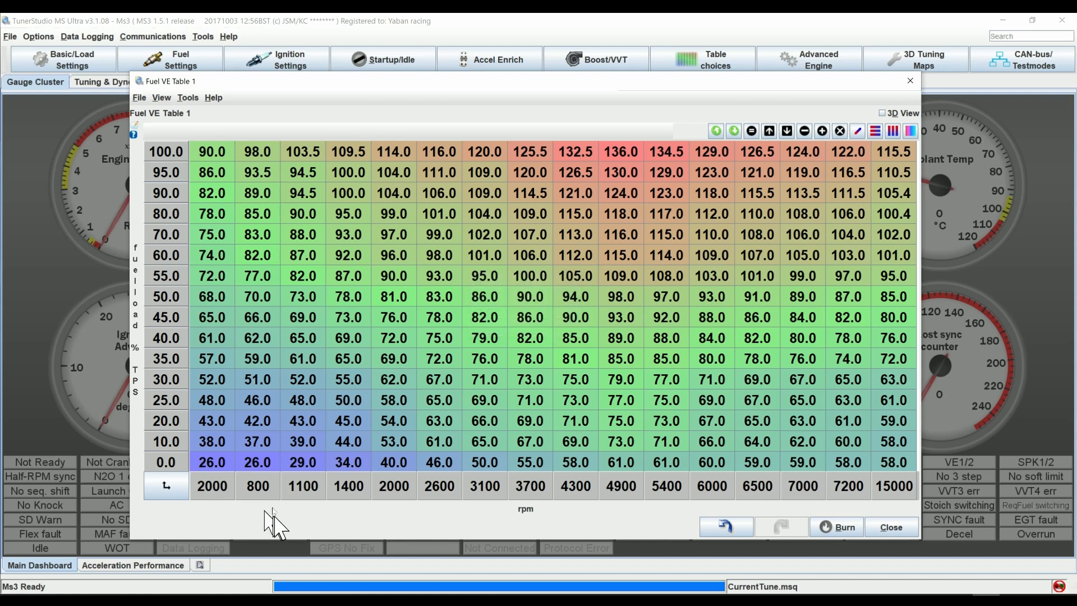
double_click(263, 490)
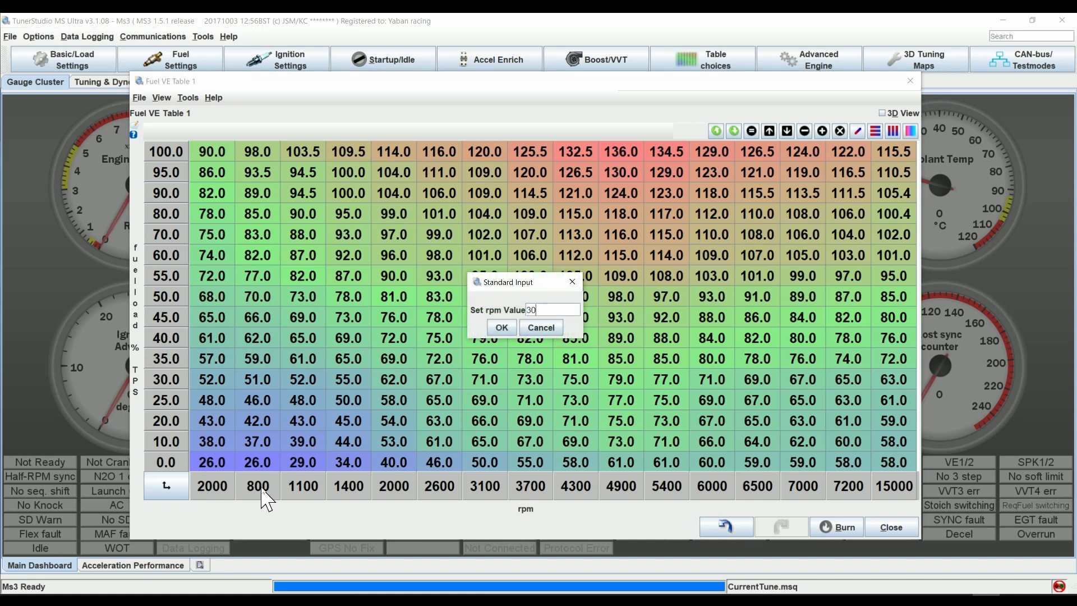
key(Return)
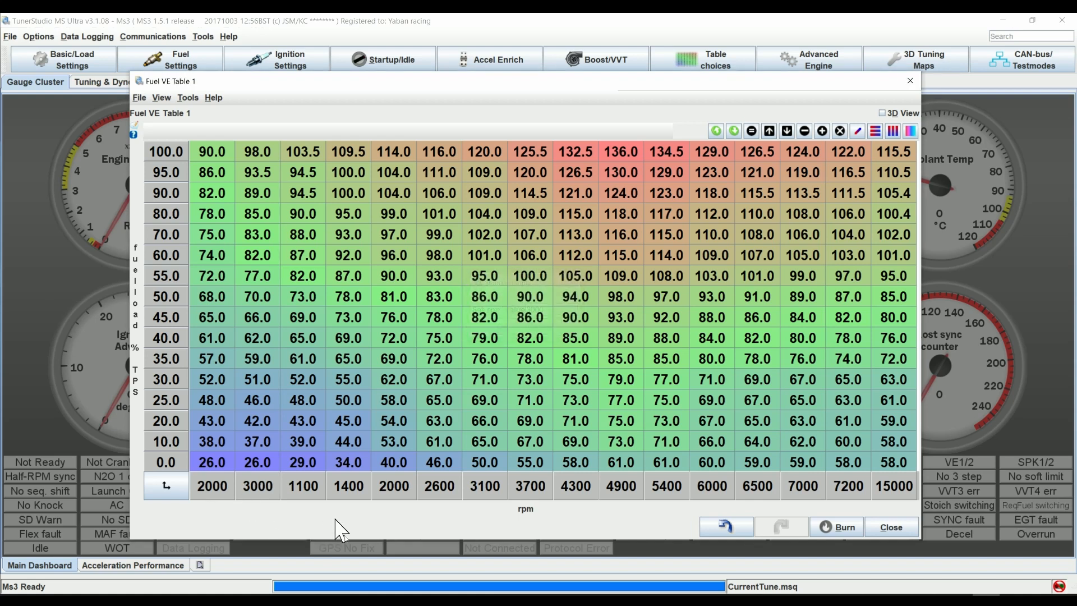
double_click(303, 486)
text(4)
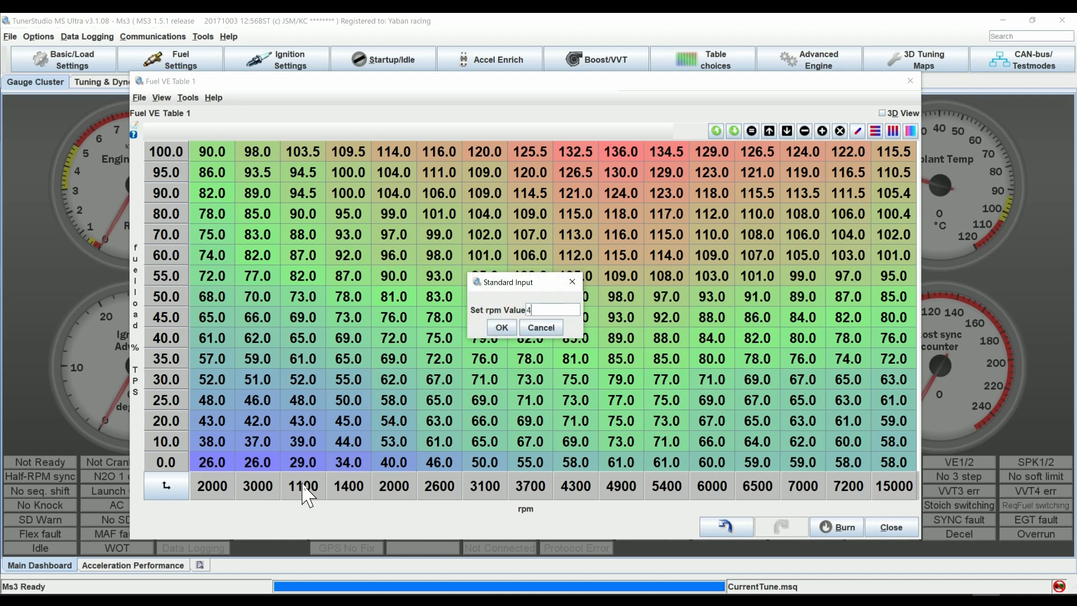
text(000)
key(Return)
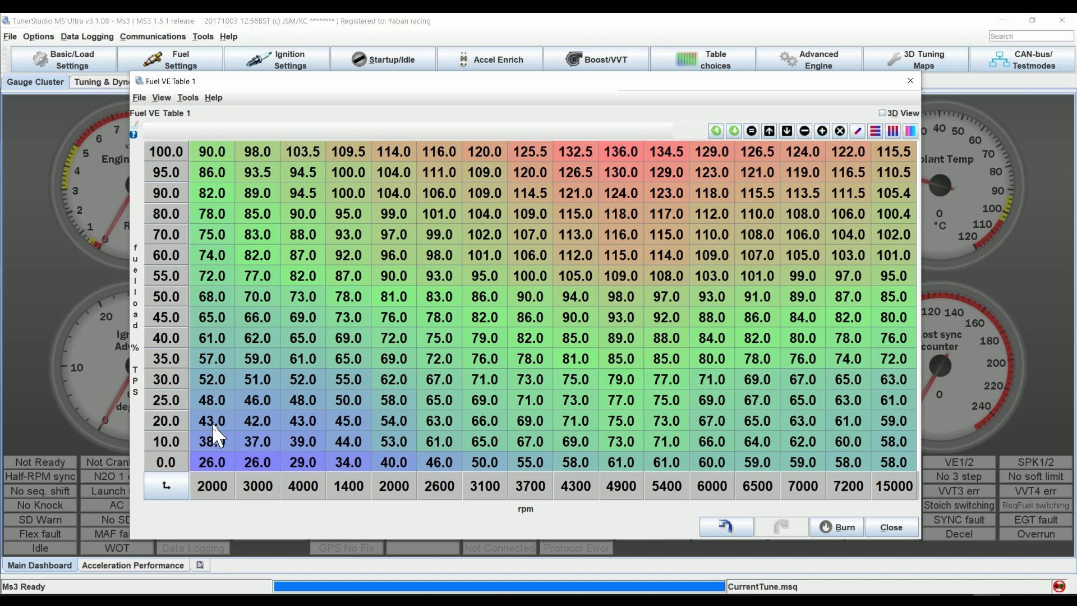
- Change the first rpm breakpoint of the VE table to 5000
double_click(225, 482)
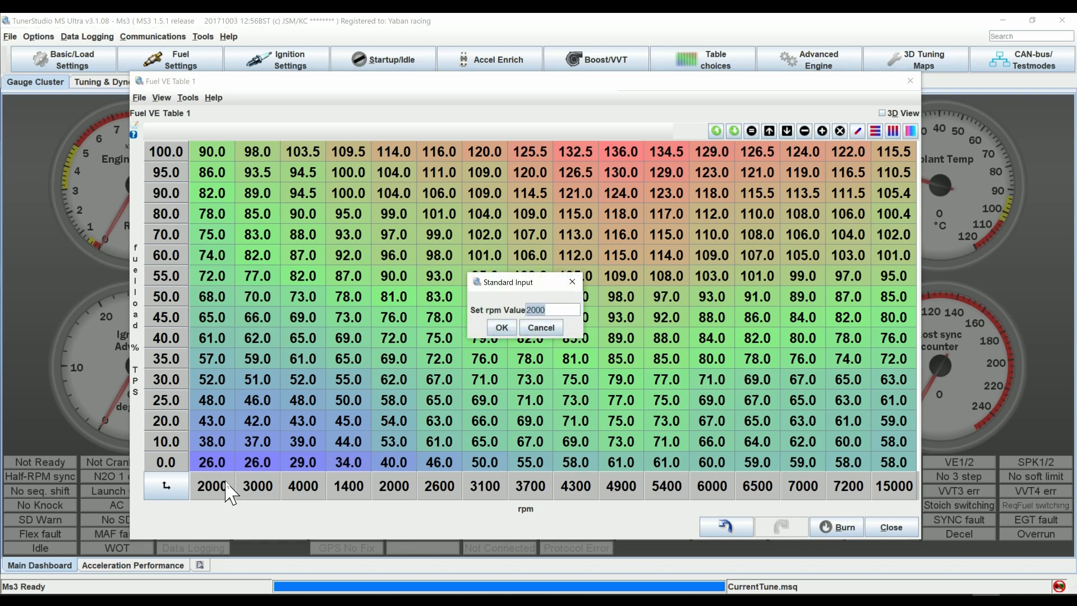
text(5000)
key(Return)
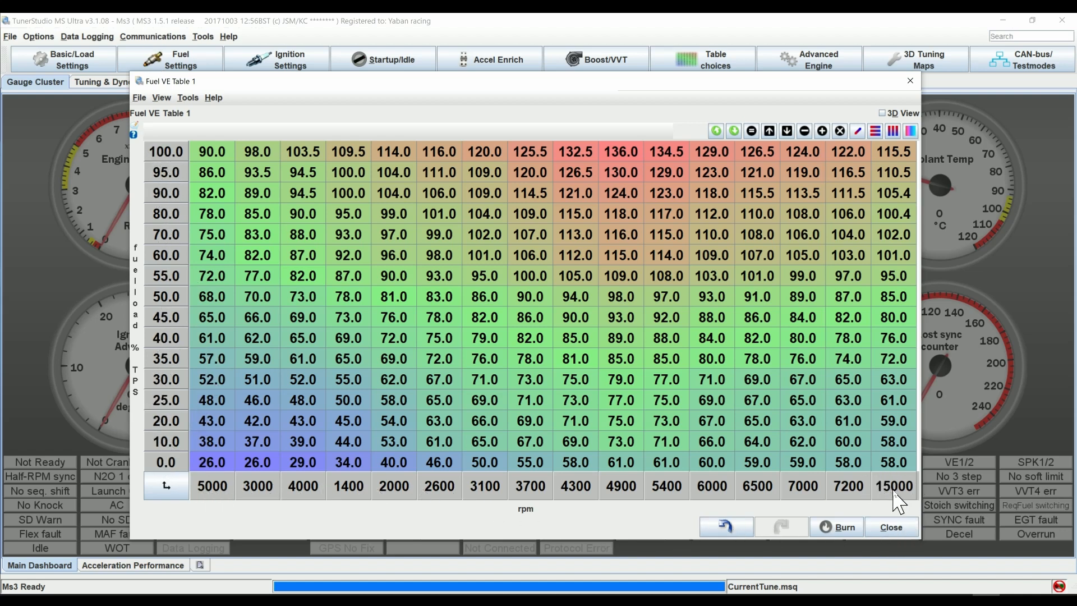
- Set the first rpm breakpoint to 800 and the second to 1500
double_click(213, 487)
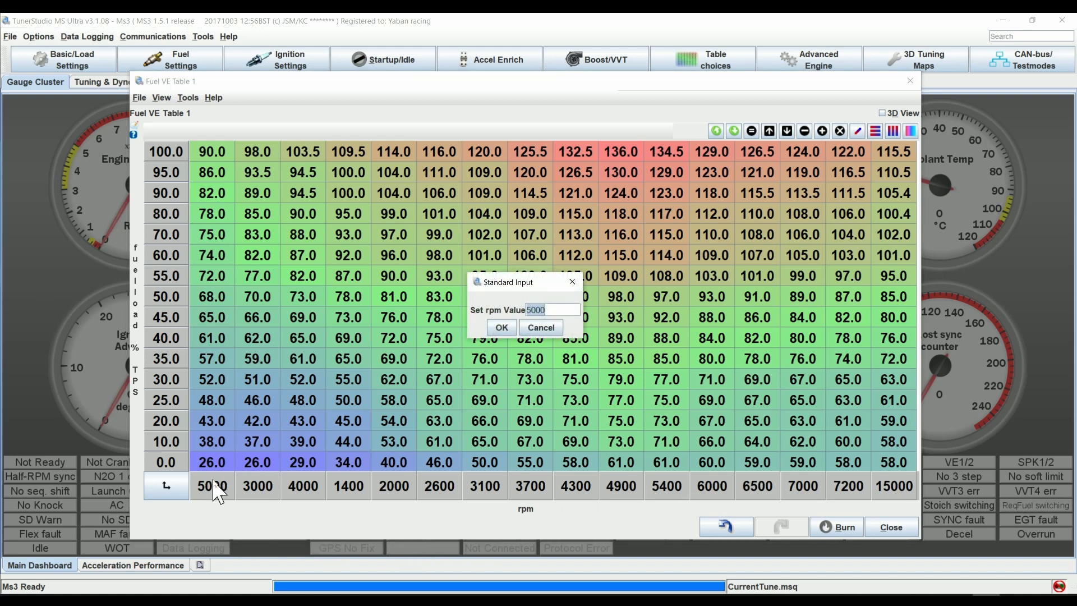
text(800)
key(Return)
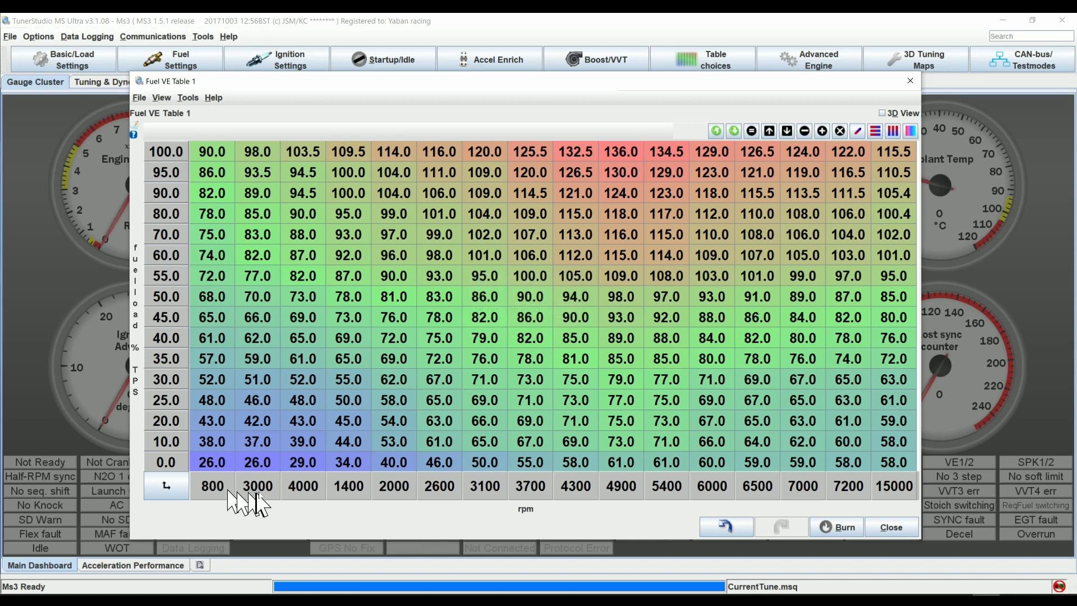
double_click(259, 487)
text(1500)
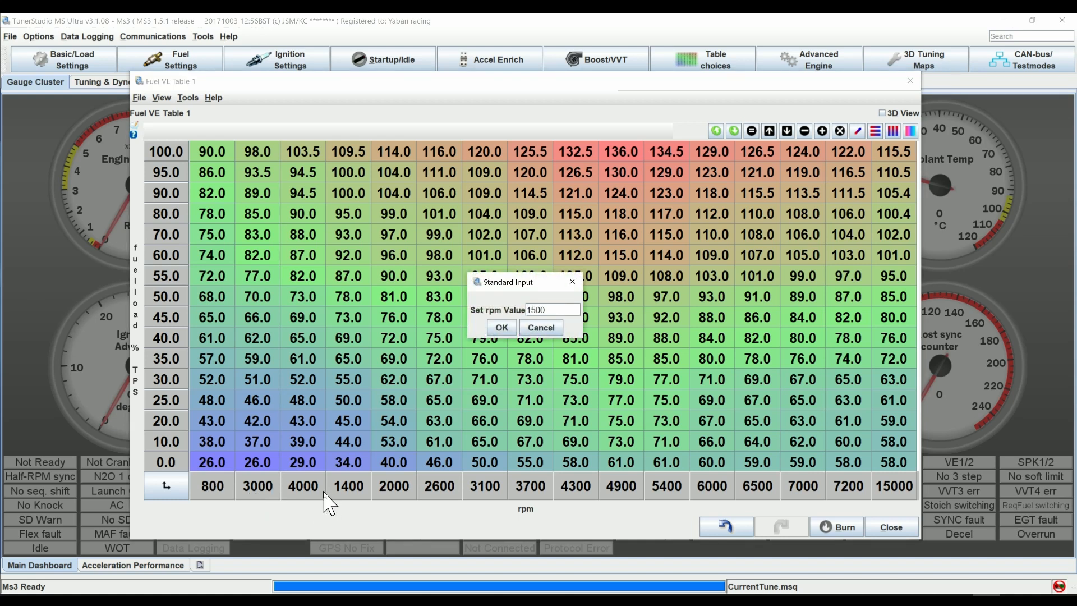
key(Return)
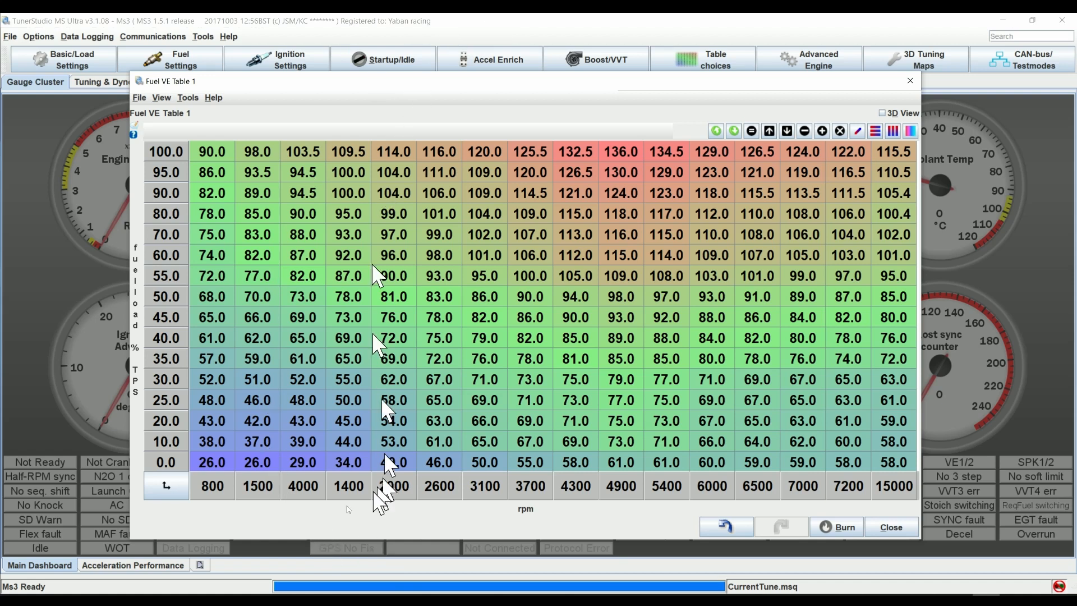
- Set the third rpm breakpoint of Fuel VE Table 1 to 1200 and the second to 1000
double_click(297, 487)
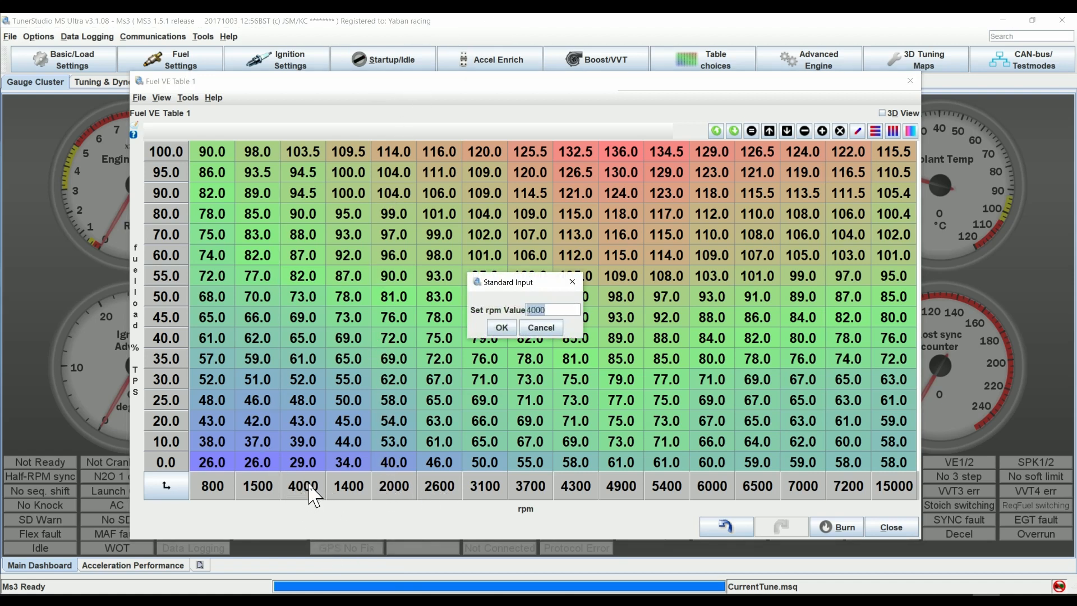
text(1200)
key(Return)
double_click(254, 487)
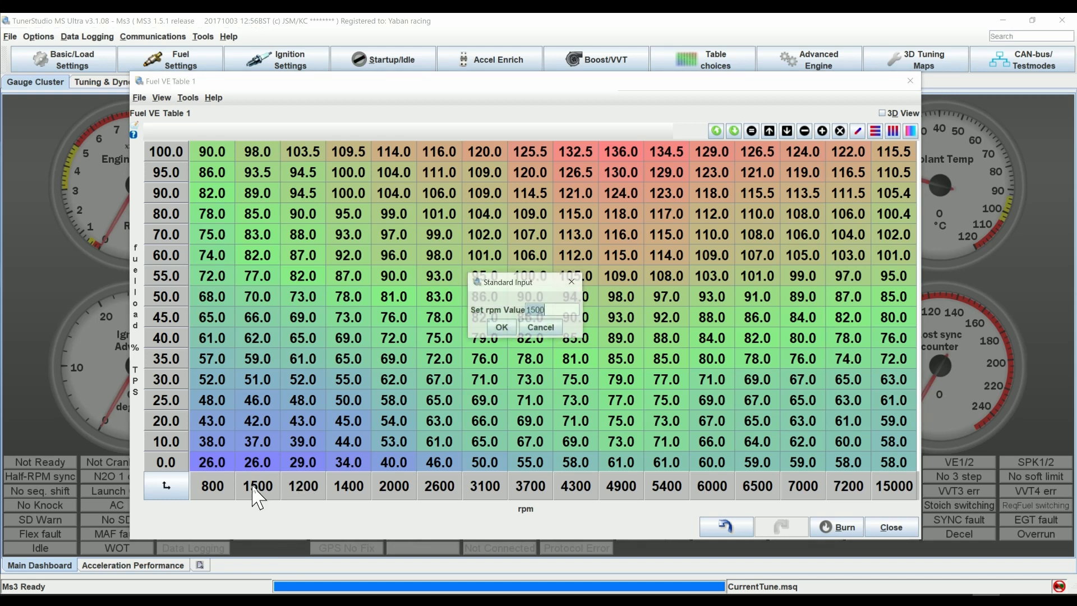
text(1000)
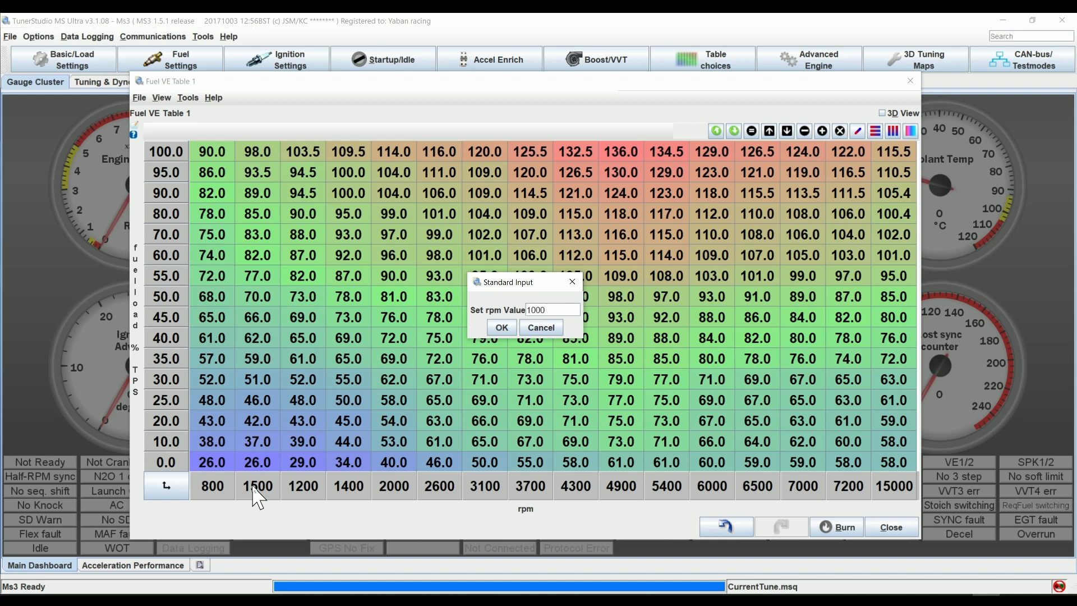
key(Return)
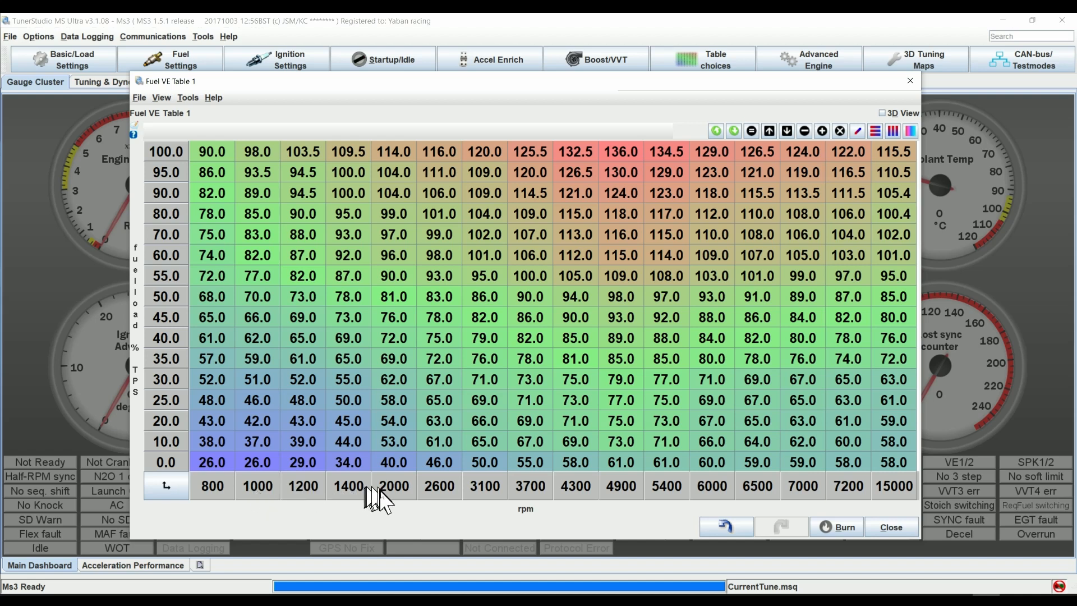
- Set the highest rpm breakpoint of Fuel VE Table 1 to 9000
double_click(896, 492)
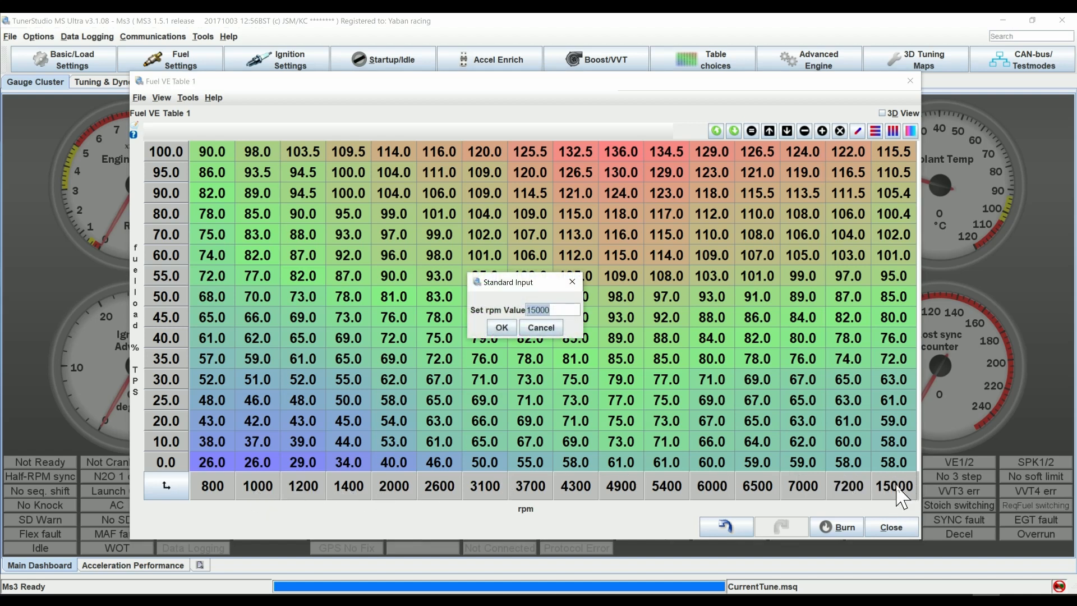
text(9000)
key(Return)
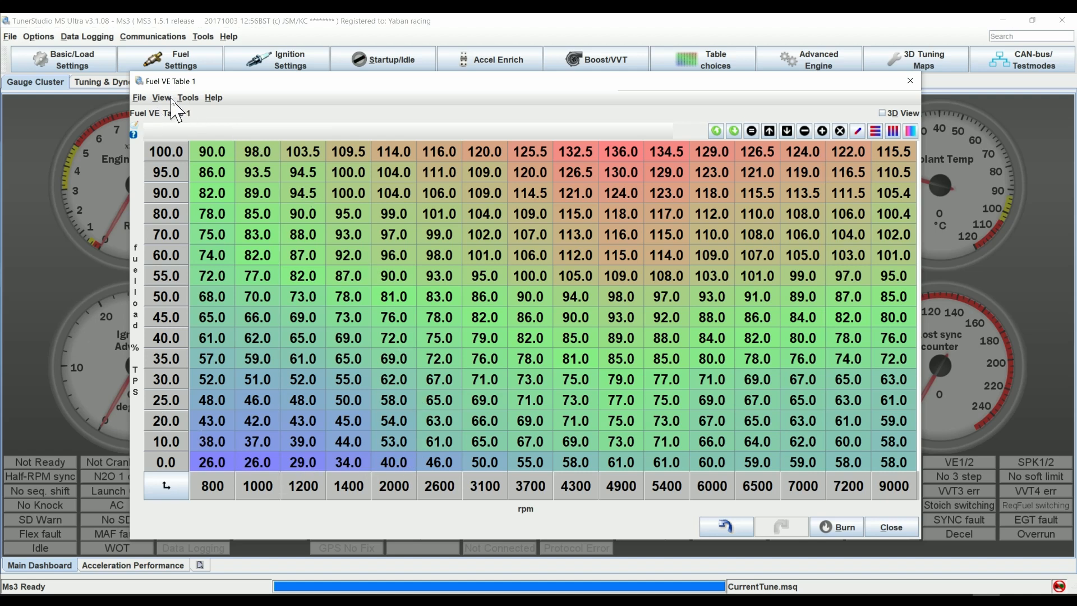
- Review the primary and secondary fuel load selections in General Settings, then close the dialog
click(54, 60)
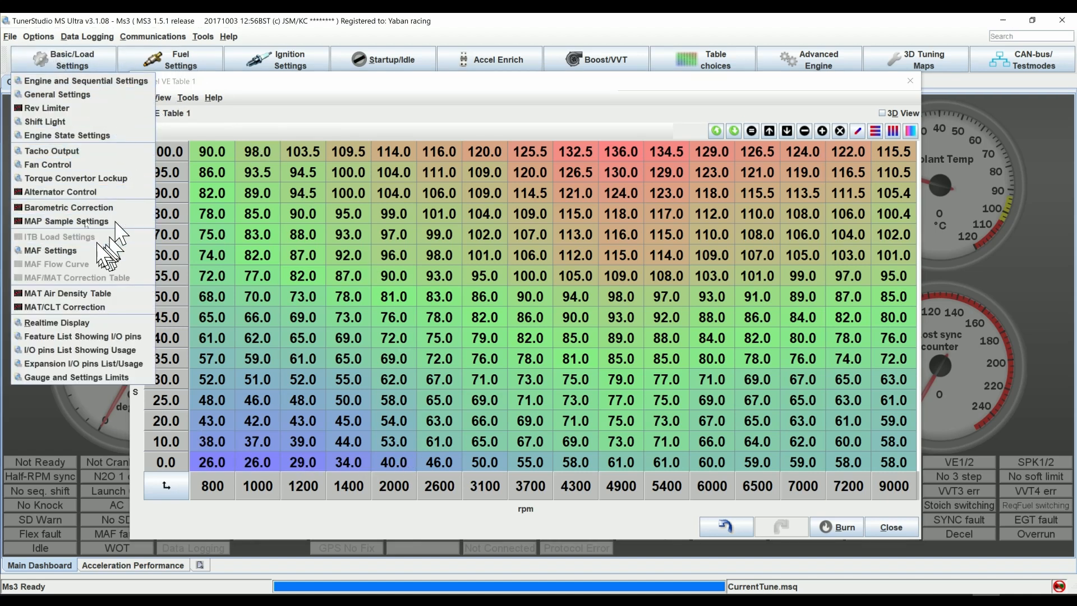
click(95, 93)
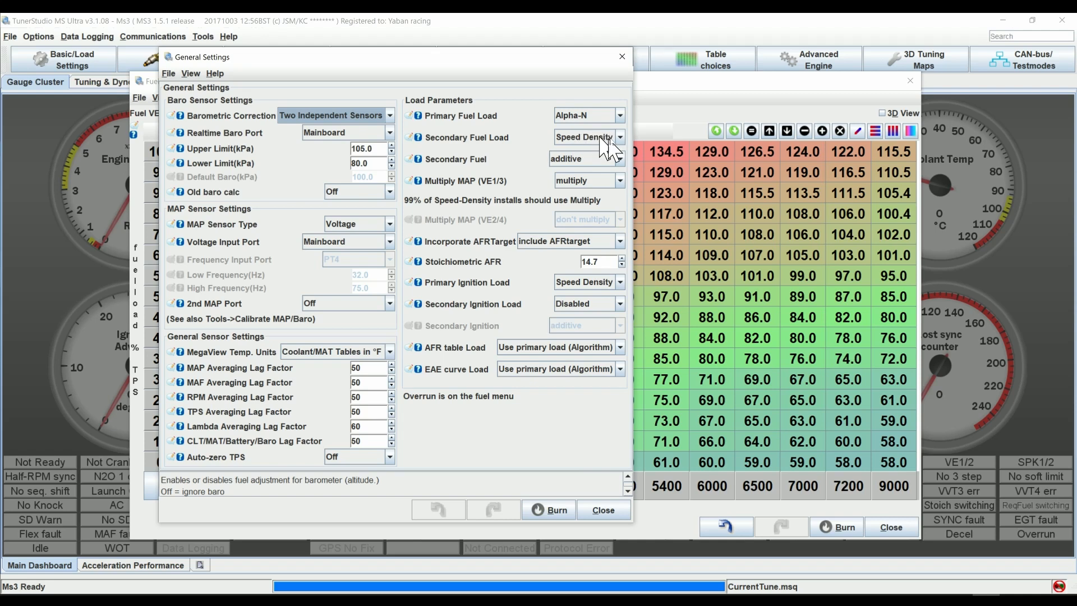
click(602, 510)
- Open Fuel VE Table 2, enlarge its window and place it over Fuel VE Table 1
click(183, 54)
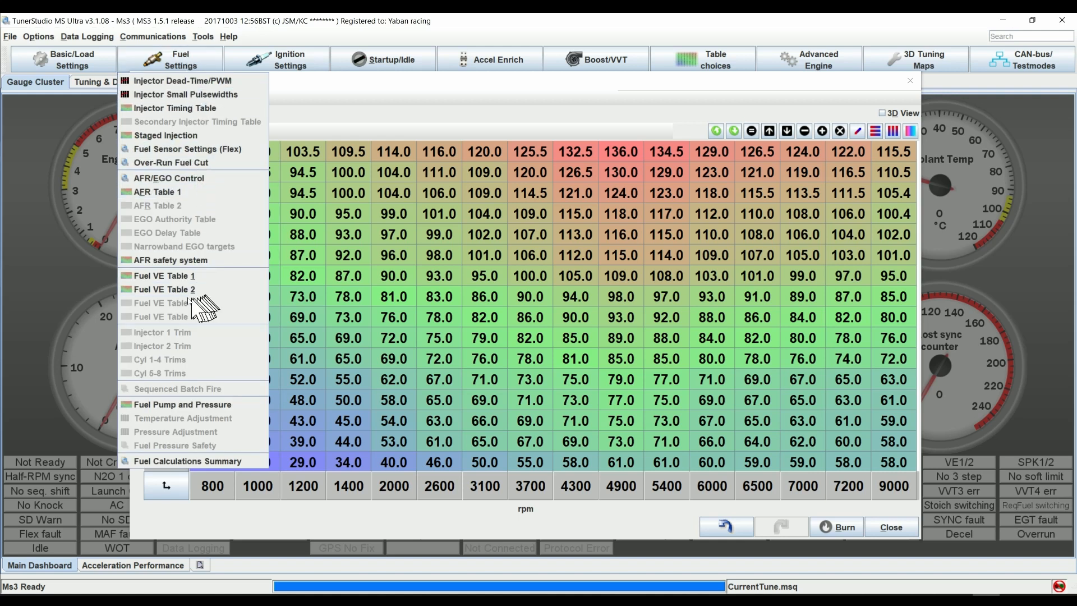
click(191, 290)
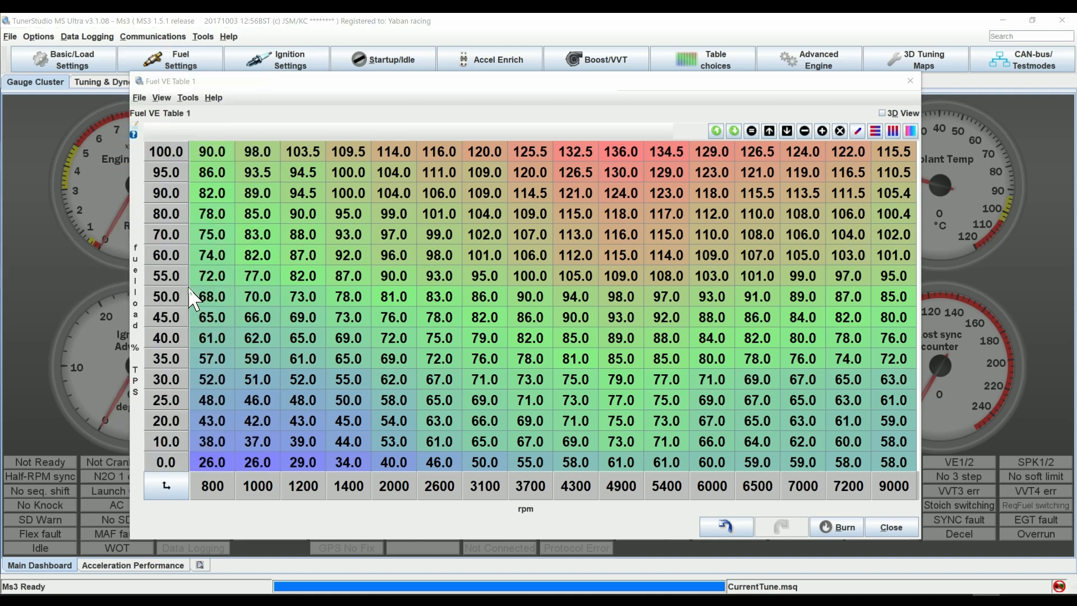
drag(1076, 171, 415, 91)
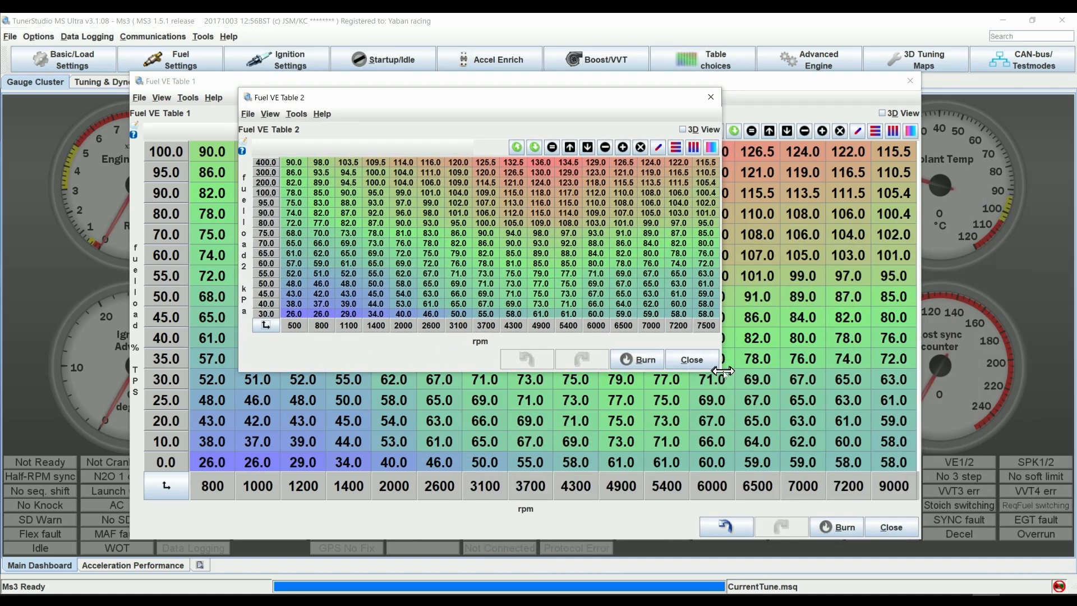
drag(721, 372, 990, 545)
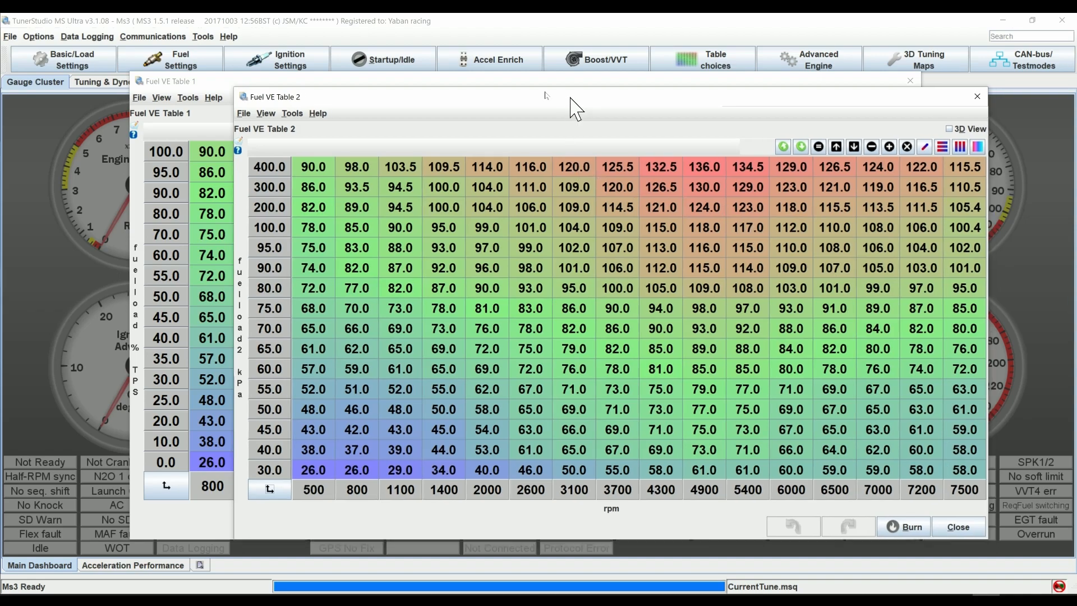
drag(548, 100, 471, 68)
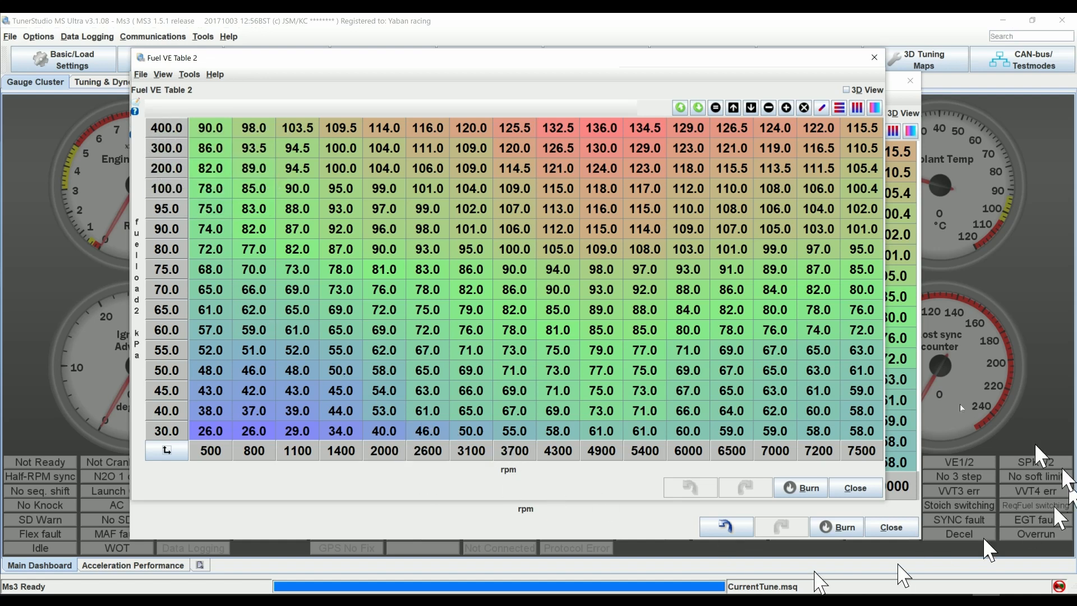
drag(572, 58, 598, 62)
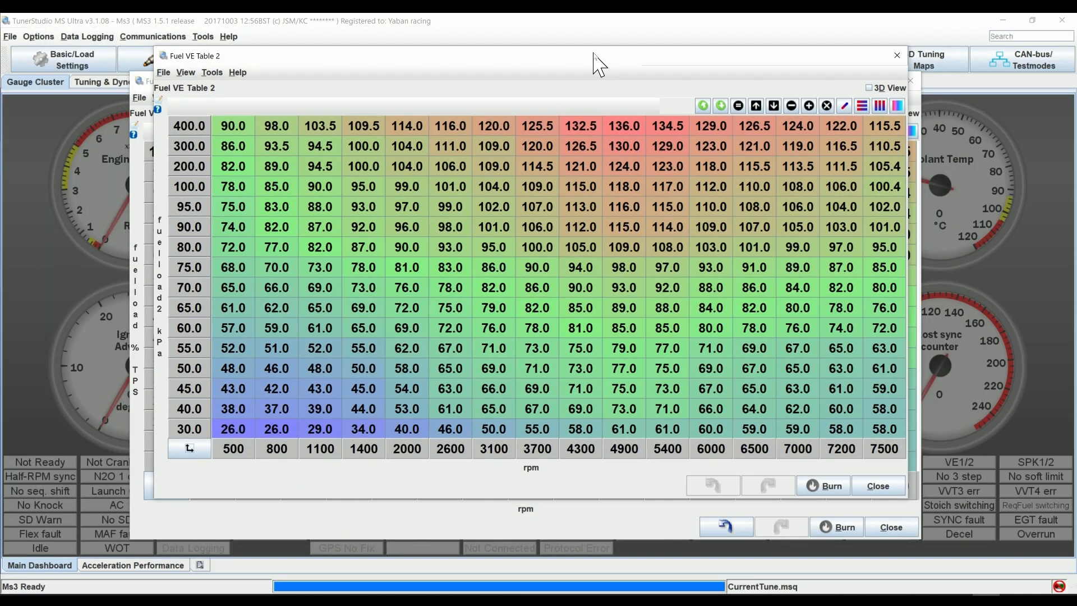
- Switch between Fuel VE Table 1 and Fuel VE Table 2 to compare their load axes
click(585, 524)
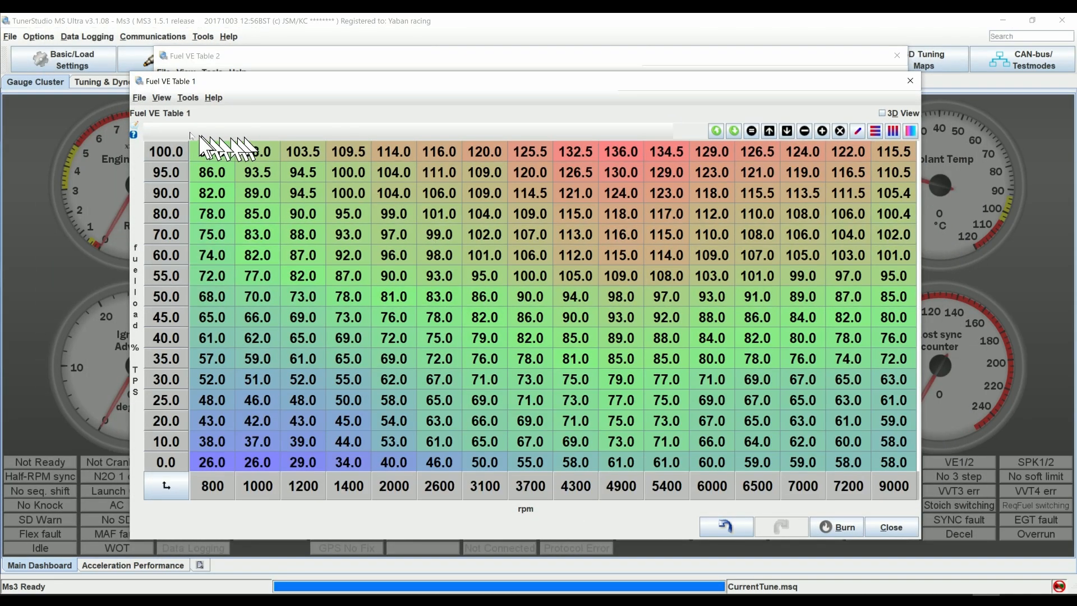
click(314, 67)
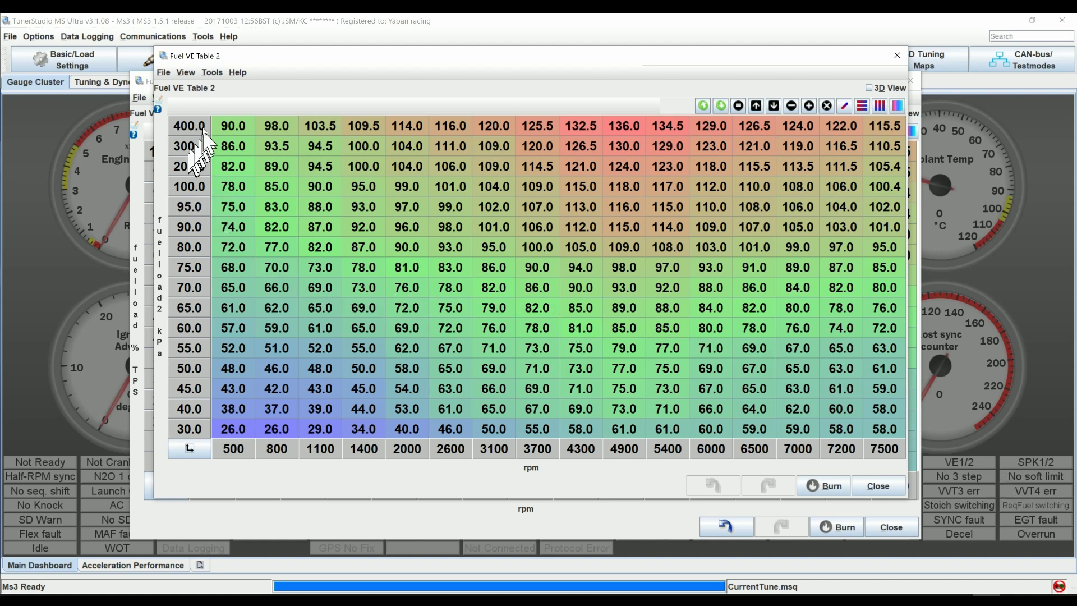
mouse_move(186, 133)
click(616, 525)
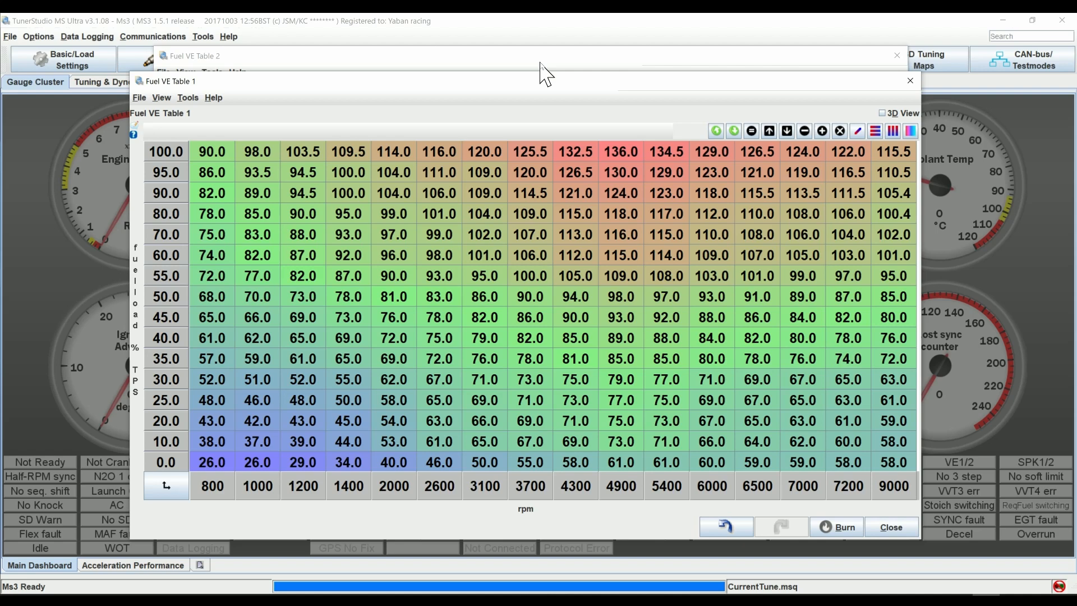
- Check the available Secondary Fuel blend methods in General Settings and close the dialog without changing them
click(89, 60)
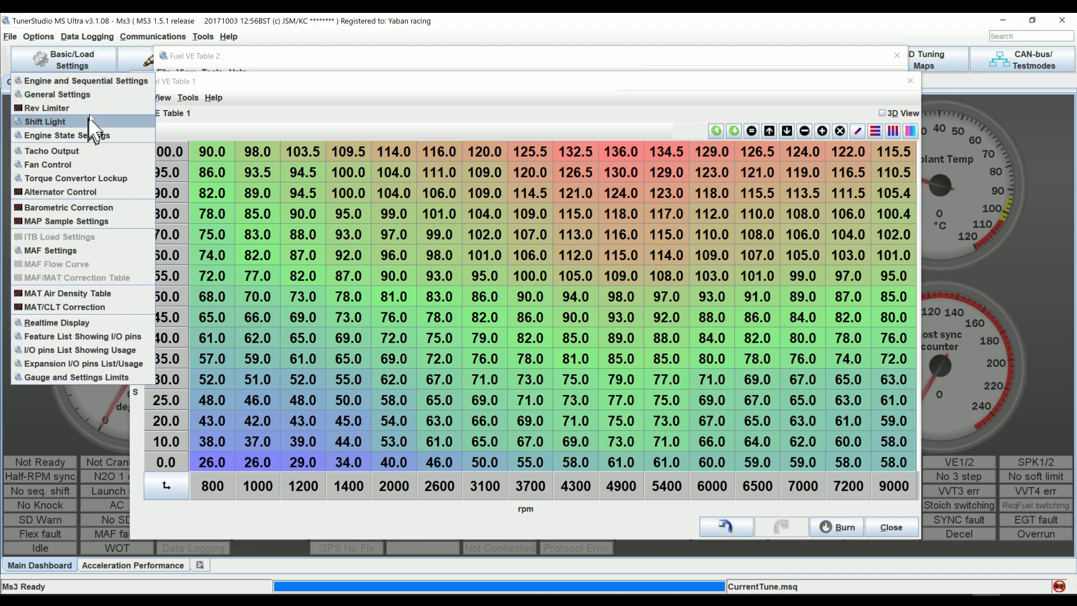
click(101, 95)
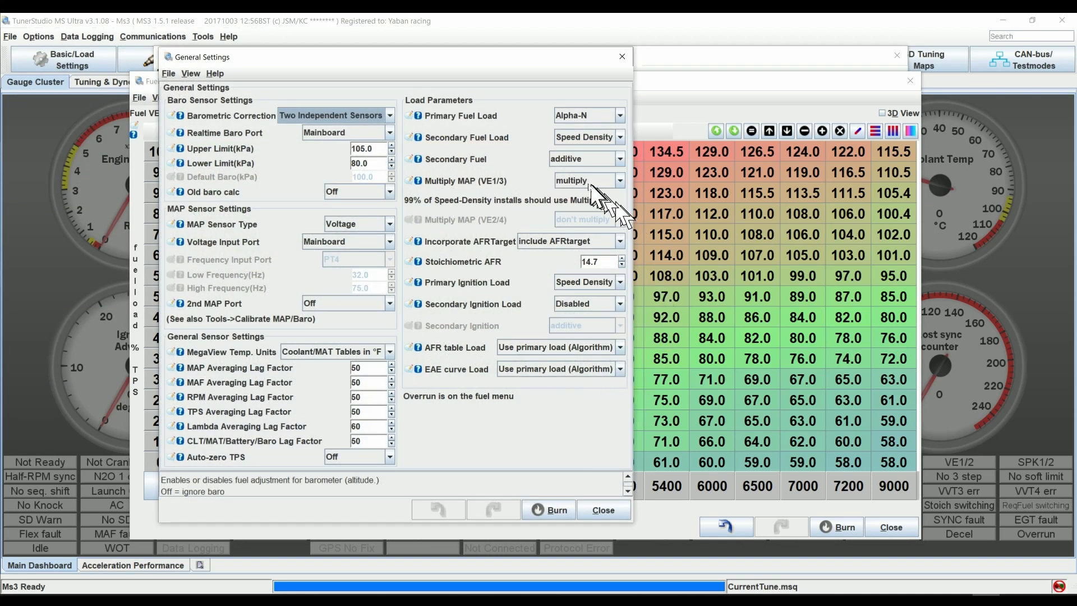
click(586, 158)
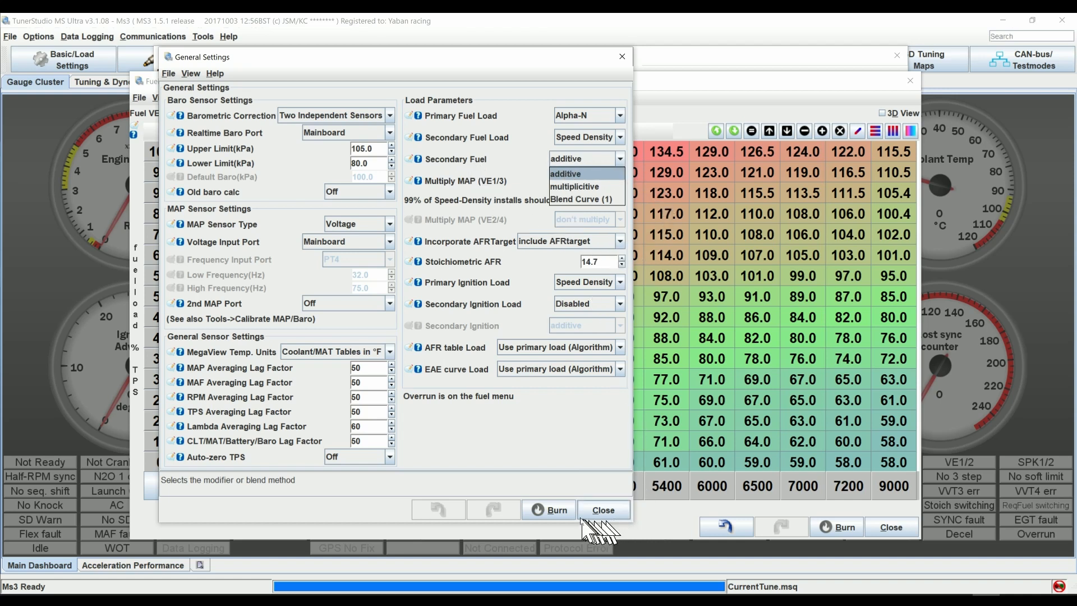
click(608, 512)
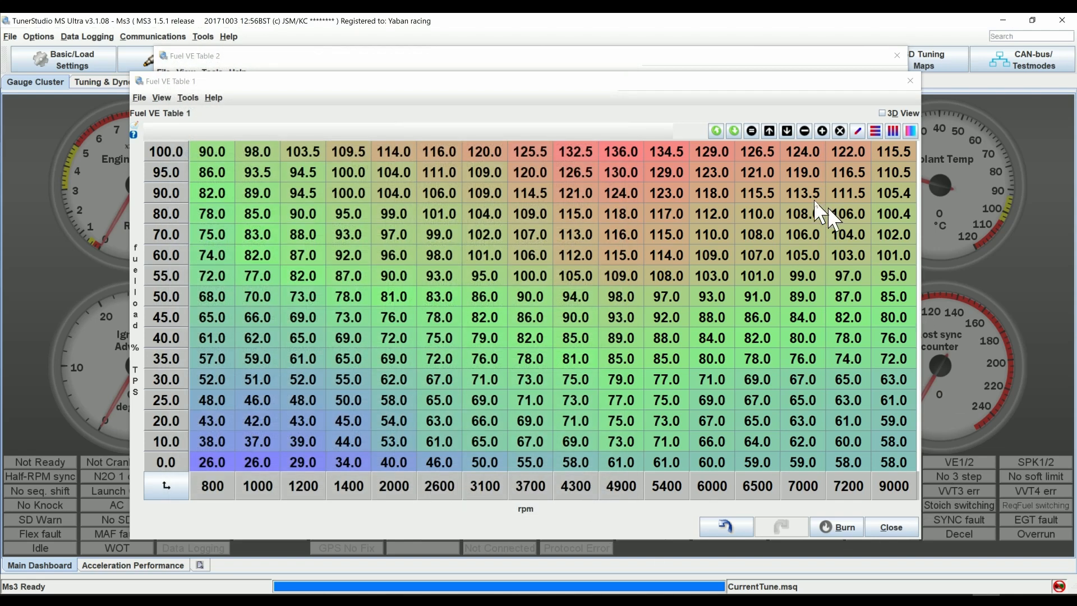
- Bring Fuel VE Table 2 forward and set its first two rpm breakpoints to 2800 and 3000
click(452, 63)
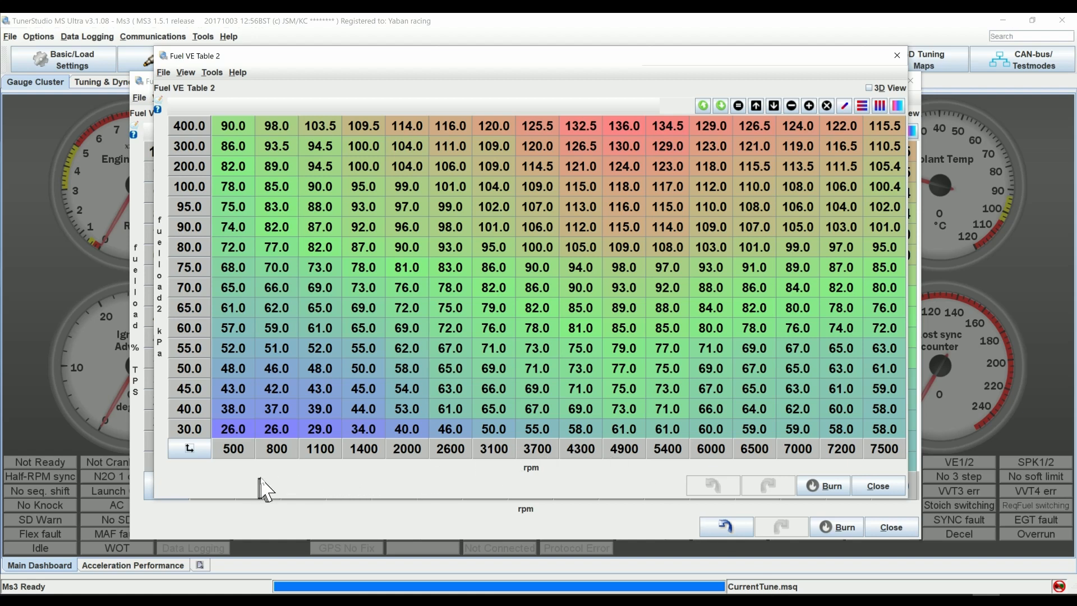
double_click(234, 449)
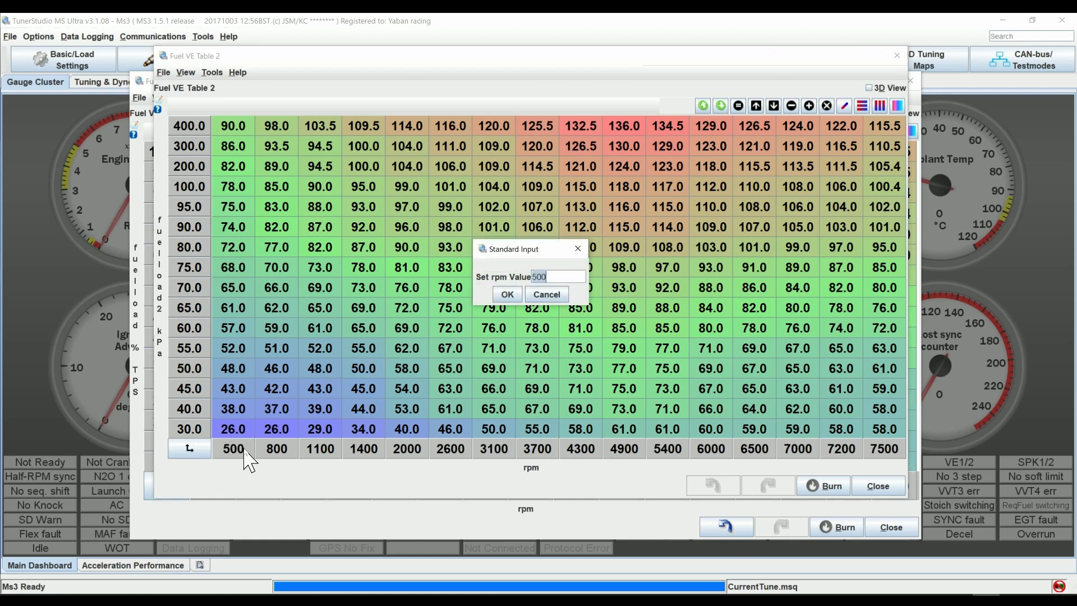
text(2800)
key(Return)
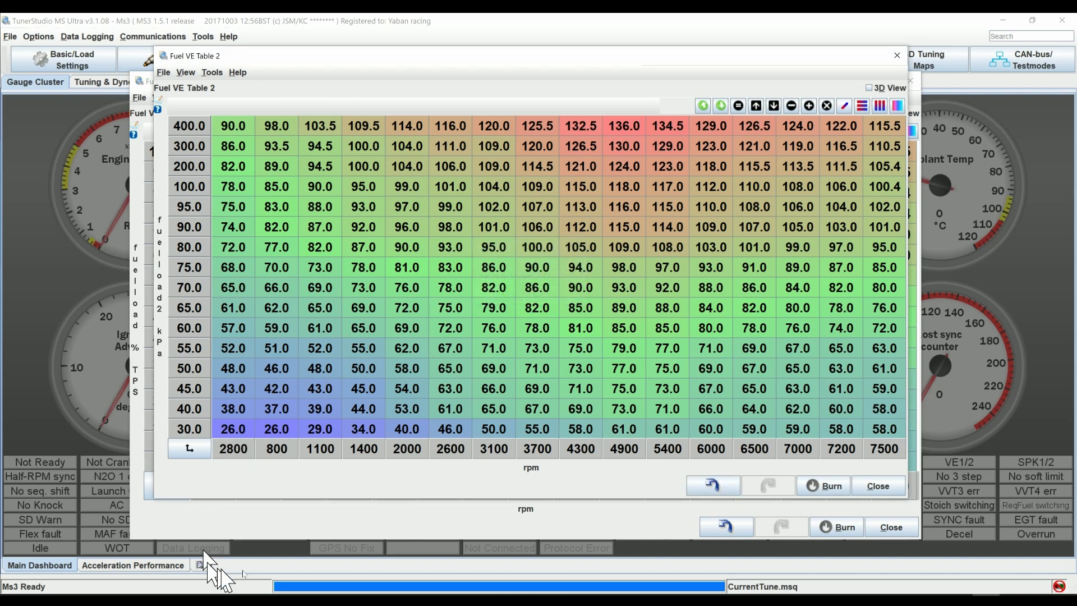
double_click(274, 450)
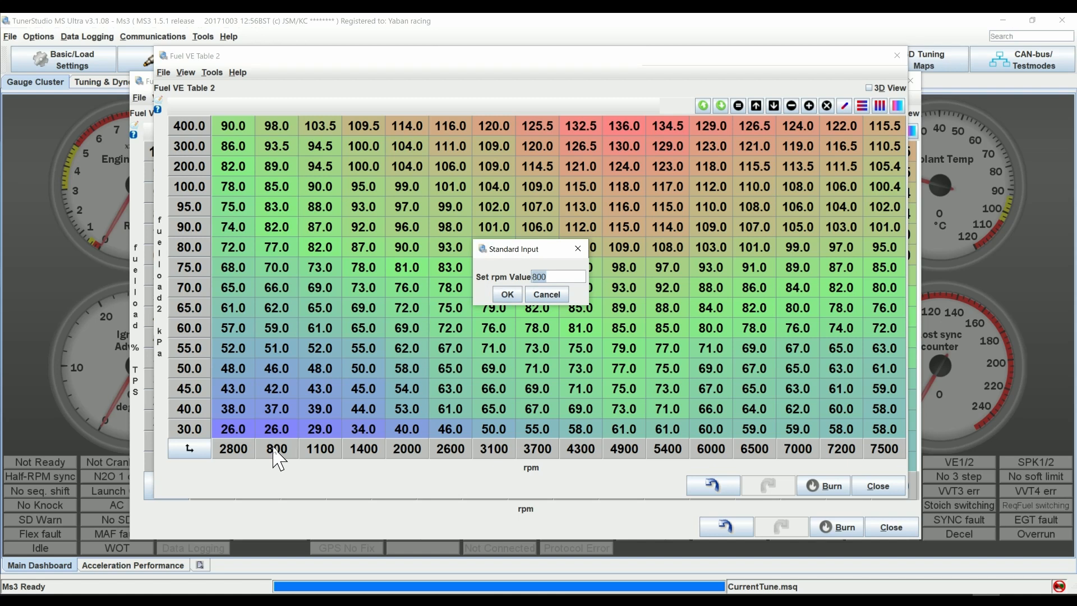
text(300)
key(Return)
- Set the third to fifth rpm breakpoints of Fuel VE Table 2 to 3500, 4000 and 4500
double_click(329, 452)
text(3500)
key(Return)
double_click(366, 452)
text(4000)
key(Return)
double_click(408, 451)
text(4500)
key(Return)
- Set the sixth to eighth rpm breakpoints of Fuel VE Table 2 to 5000, 5500 and 6000
double_click(452, 453)
text(5000)
key(Return)
double_click(494, 453)
text(5500)
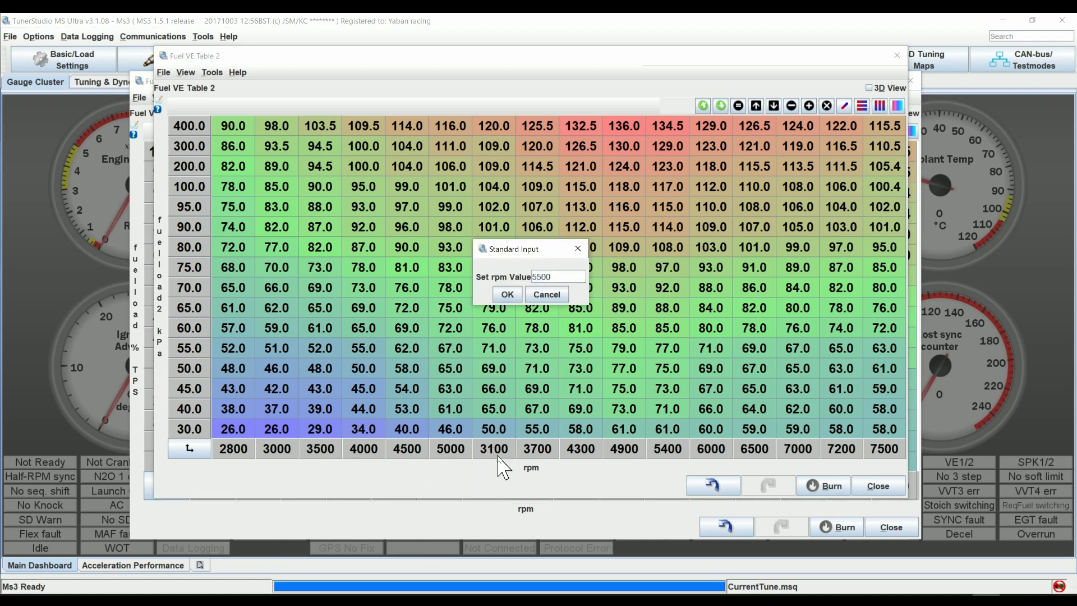
key(Return)
double_click(538, 450)
text(6000)
key(Return)
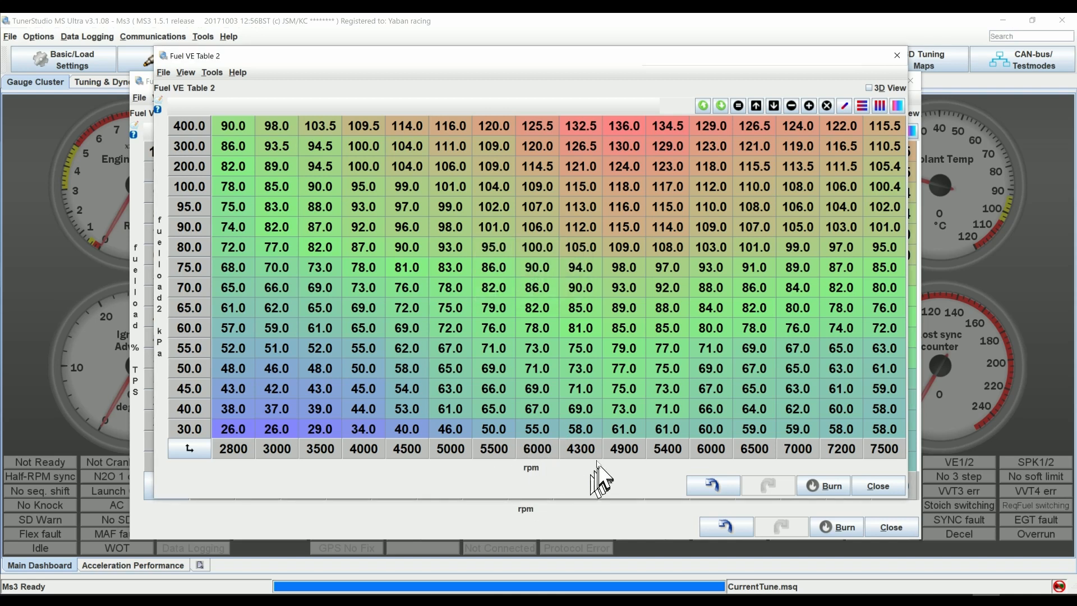
- Set the ninth to eleventh rpm breakpoints of Fuel VE Table 2 to 6500, 7000 and 7500
double_click(580, 448)
text(6500)
key(Return)
double_click(621, 449)
text(7000)
key(Return)
double_click(668, 450)
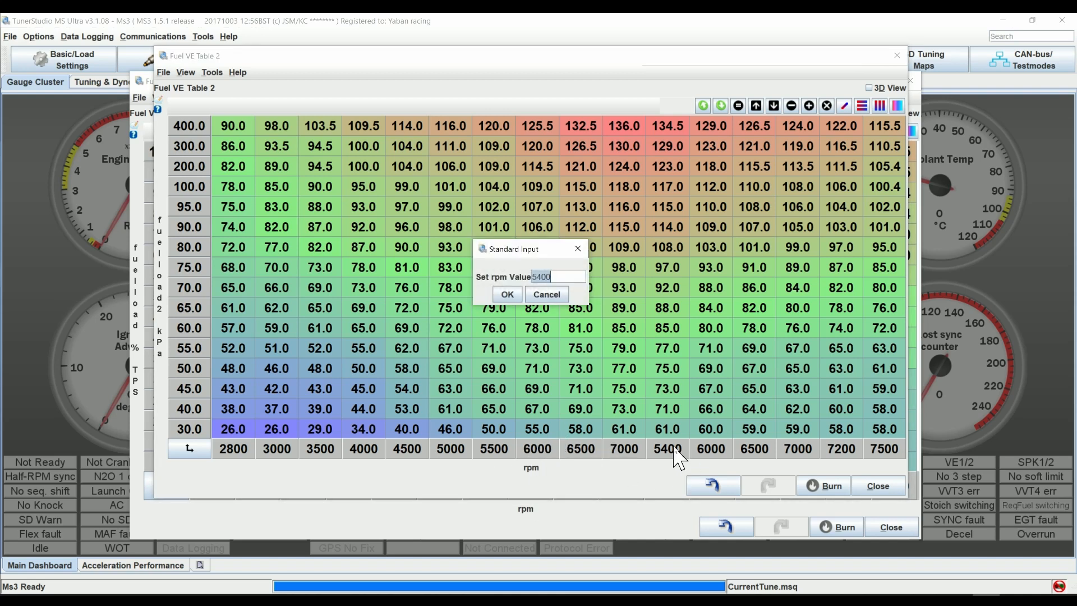
text(7500)
key(Return)
- Set the twelfth to fourteenth rpm breakpoints of Fuel VE Table 2 to 8000, 8500 and 9000
double_click(711, 450)
text(8000)
key(Return)
double_click(754, 450)
text(8500)
key(Return)
double_click(802, 449)
text(9000)
key(Return)
- Set the last two rpm breakpoints of Fuel VE Table 2 to 9500 and 10000
double_click(847, 452)
text(9500)
key(Return)
double_click(895, 454)
text(10000)
key(Return)
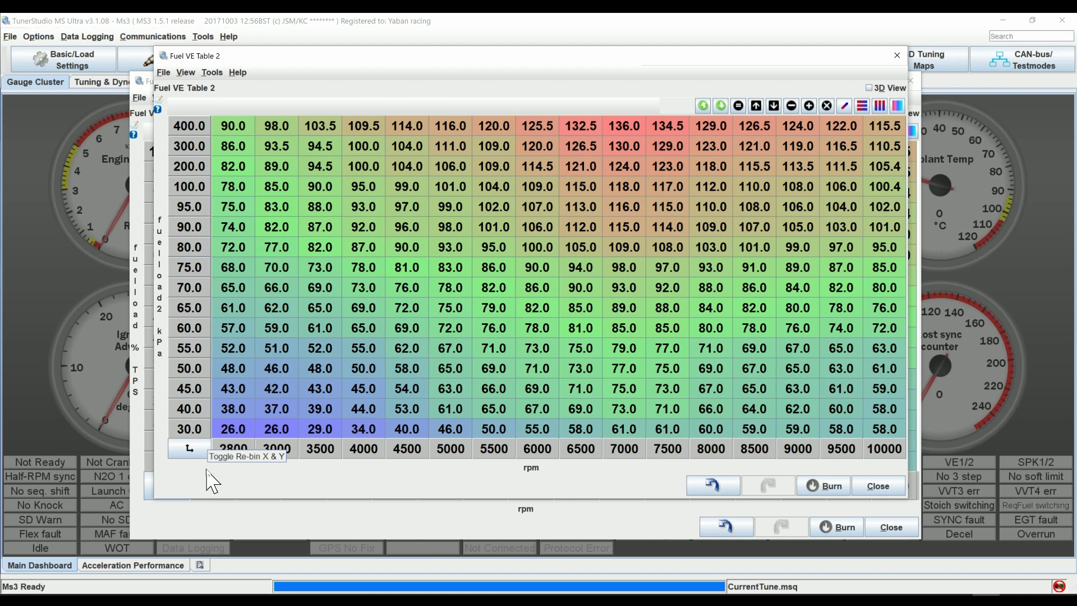
- Set the three lowest kPa load breakpoints of Fuel VE Table 2 to 110, 120 and 130
double_click(195, 429)
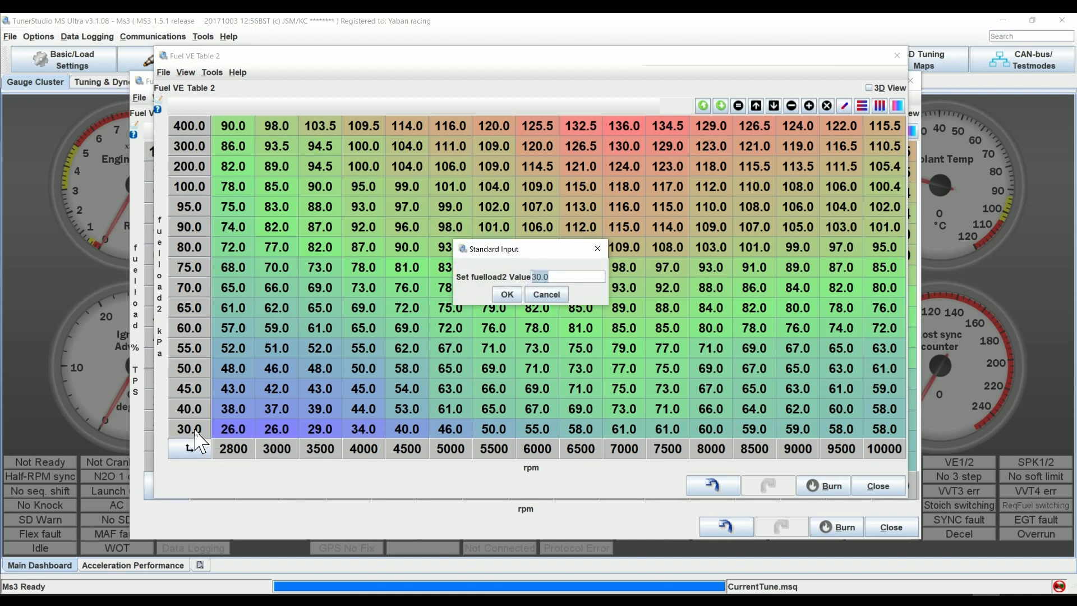
text(110)
key(Return)
double_click(198, 411)
text(120)
key(Return)
double_click(196, 389)
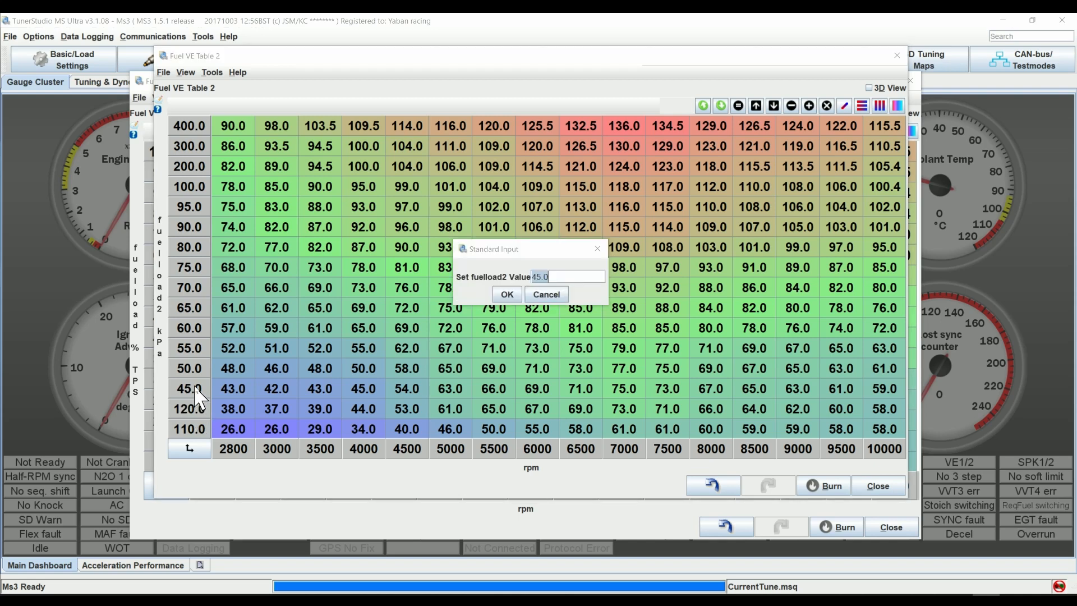
text(130)
key(Return)
- Set the fourth to seventh load breakpoints from the low end of Fuel VE Table 2 to 140, 150, 160 and 170
double_click(193, 369)
text(140)
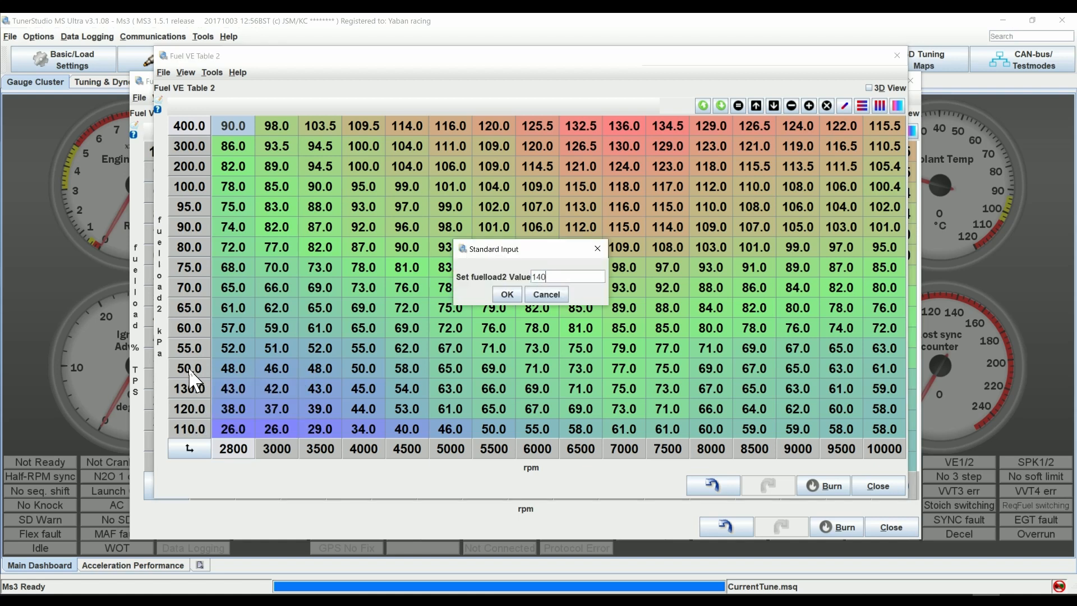
key(Return)
double_click(197, 348)
text(150)
key(Return)
double_click(197, 331)
text(160)
key(Return)
double_click(197, 309)
text(170)
key(Return)
double_click(187, 288)
text(175)
key(Return)
- Set the load breakpoints above 170 kPa in Fuel VE Table 2 to 180, 190 and 200
double_click(189, 290)
text(180)
key(Return)
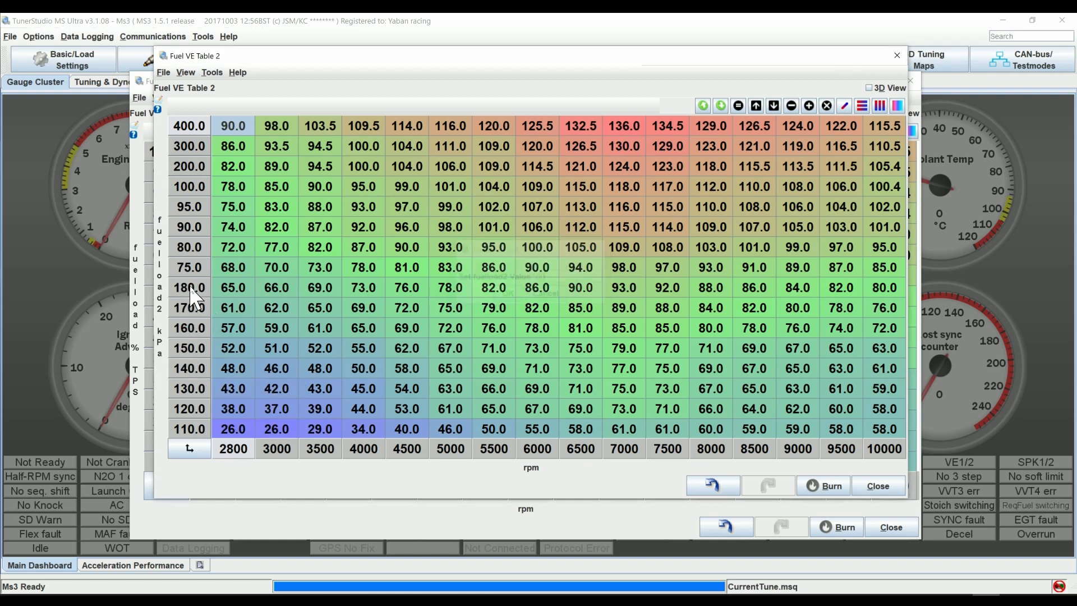
double_click(195, 268)
text(190)
key(Return)
double_click(187, 245)
text(200)
key(Return)
double_click(189, 208)
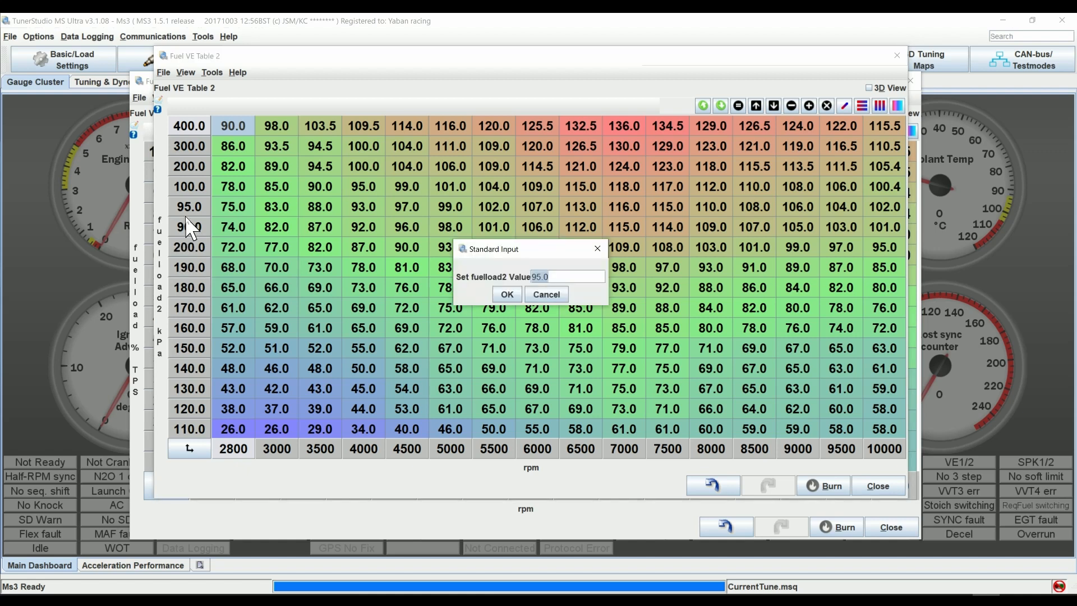
text(210)
key(Return)
- Set the two load breakpoints directly above the newly entered 200 kPa row to 210 and 220
double_click(194, 228)
text(210)
key(Return)
double_click(193, 208)
text(220)
key(Return)
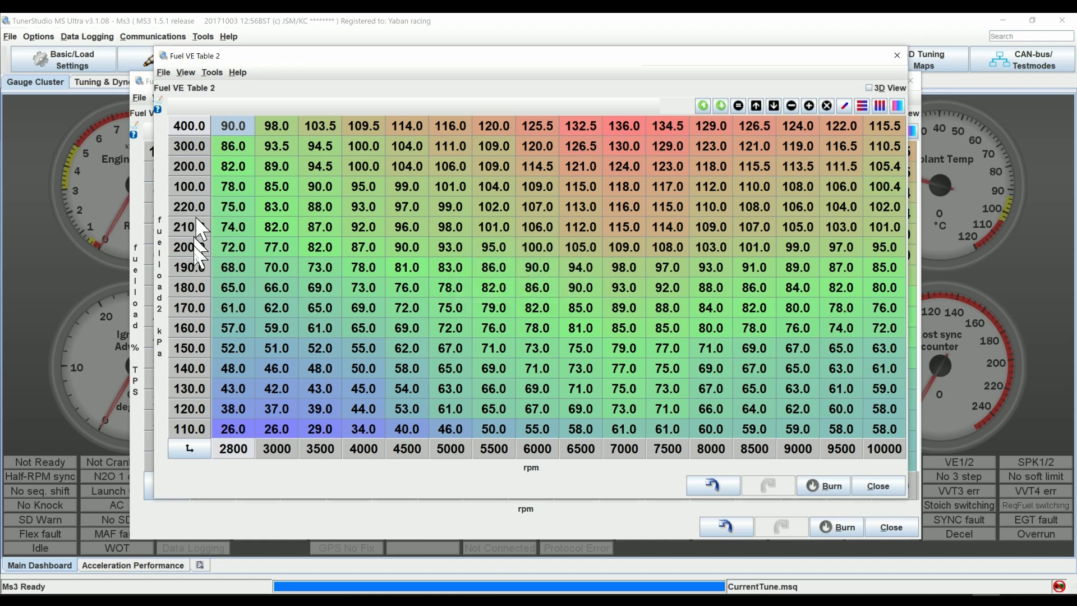
- Set the two load breakpoints directly above the 220 kPa row in Fuel VE Table 2 to 230 and 240
double_click(194, 187)
text(230)
double_click(191, 167)
text(240)
key(Return)
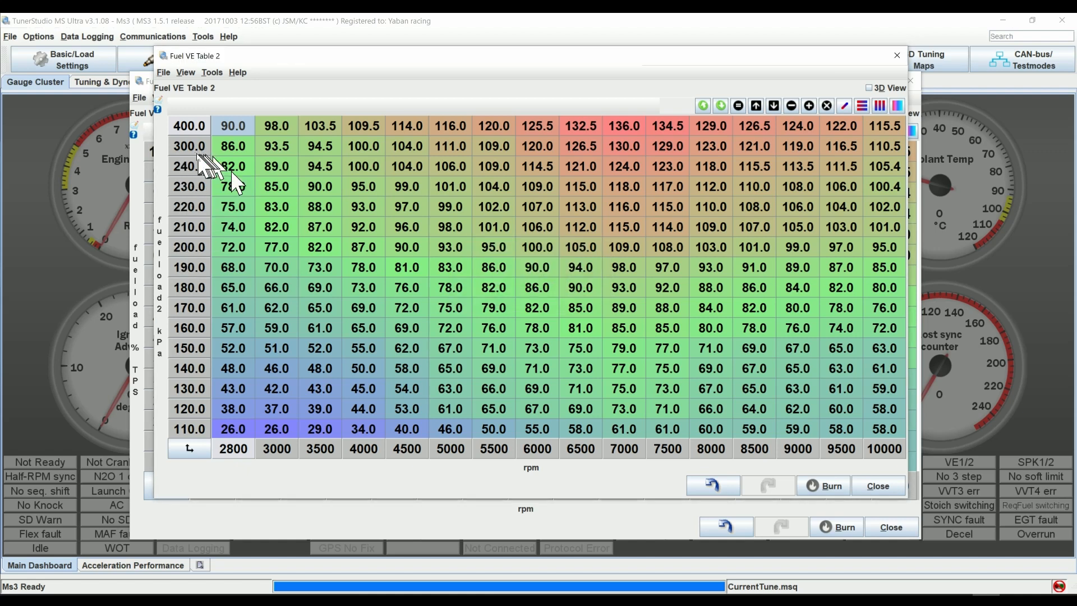
- Set the two highest load breakpoints of Fuel VE Table 2 to 250 and 260
double_click(192, 147)
text(250)
key(Return)
double_click(192, 127)
text(260)
key(Return)
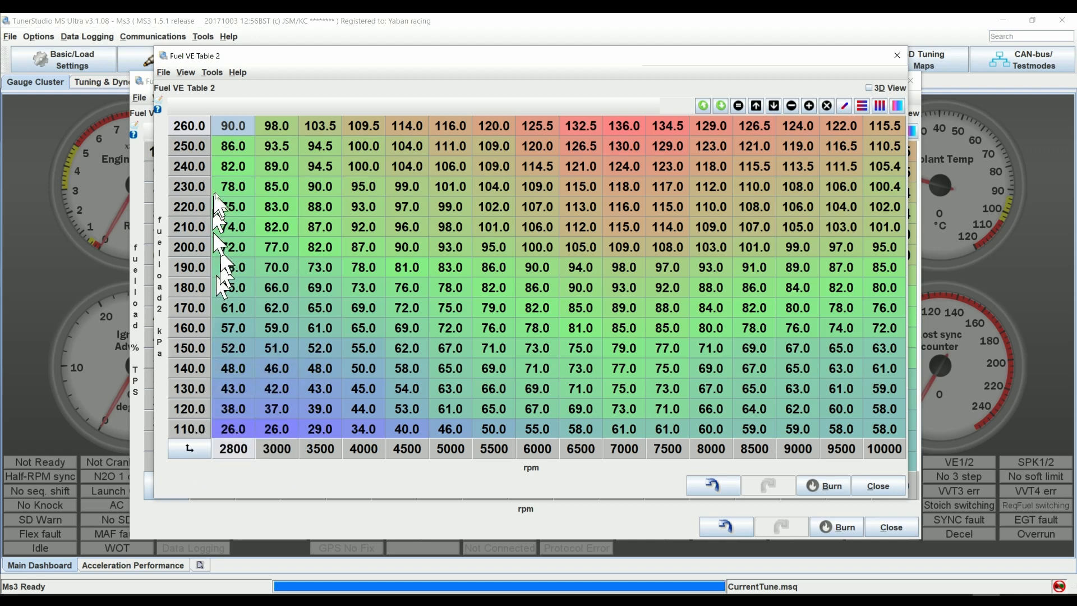
mouse_move(188, 128)
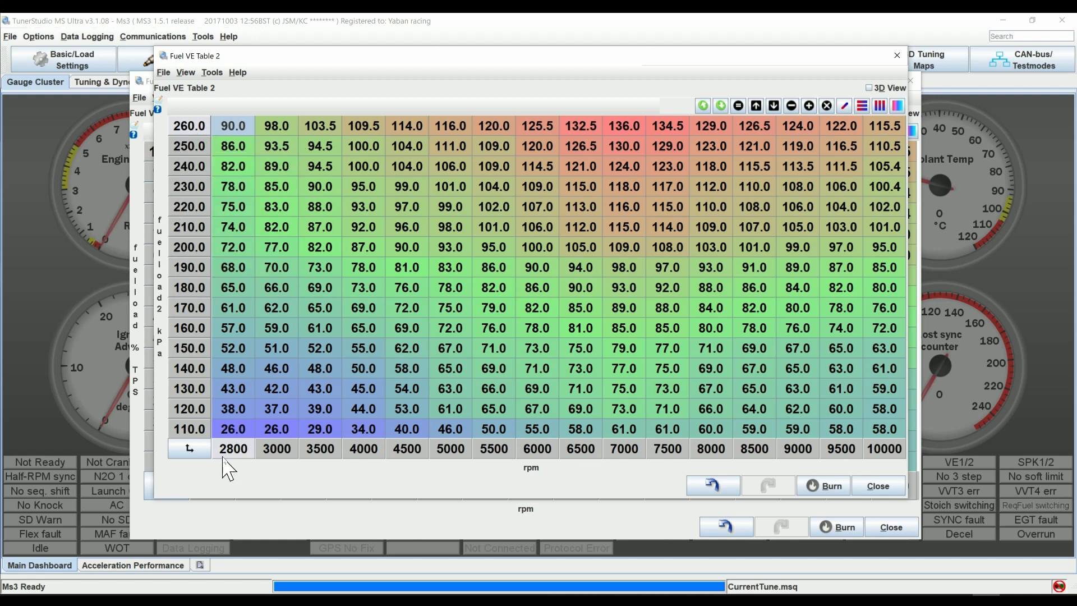
- Set every VE cell in the 110 kPa row of Fuel VE Table 2, from 2800 to 10000 rpm, to 0
drag(232, 429, 875, 438)
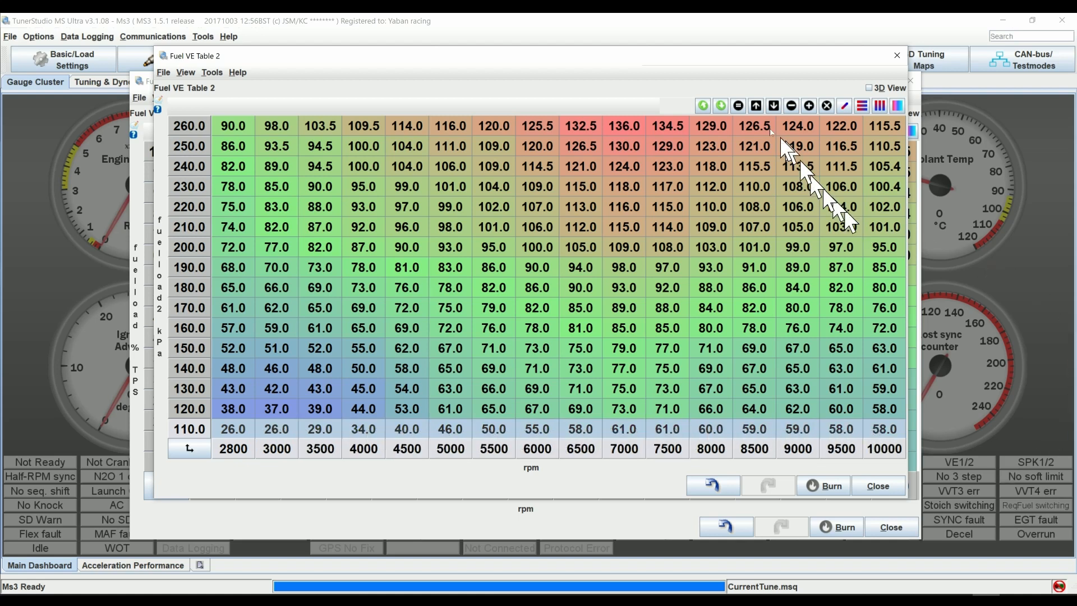
click(739, 106)
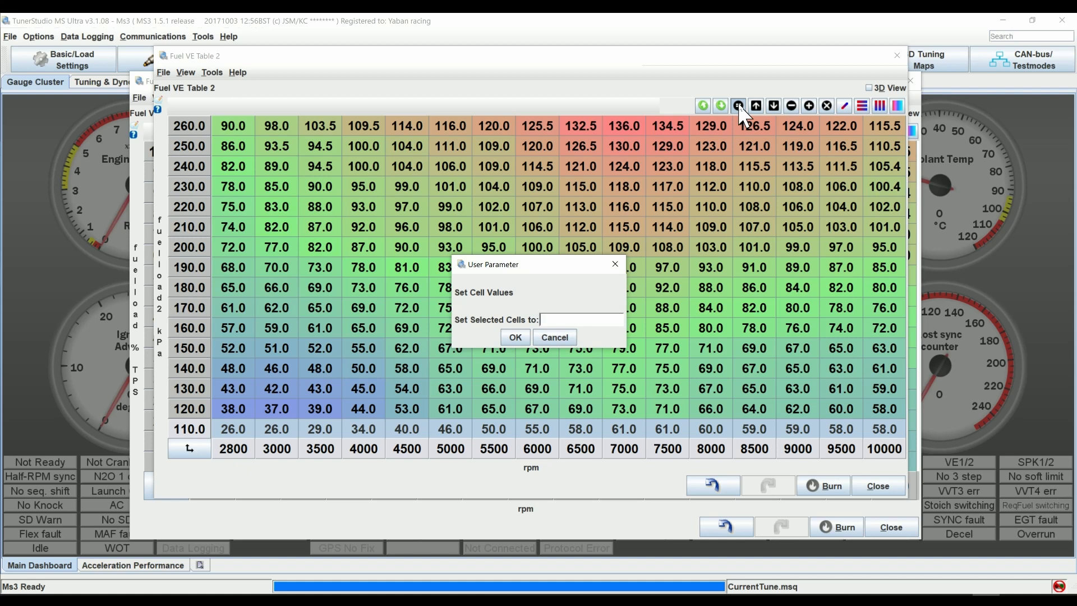
key(Return)
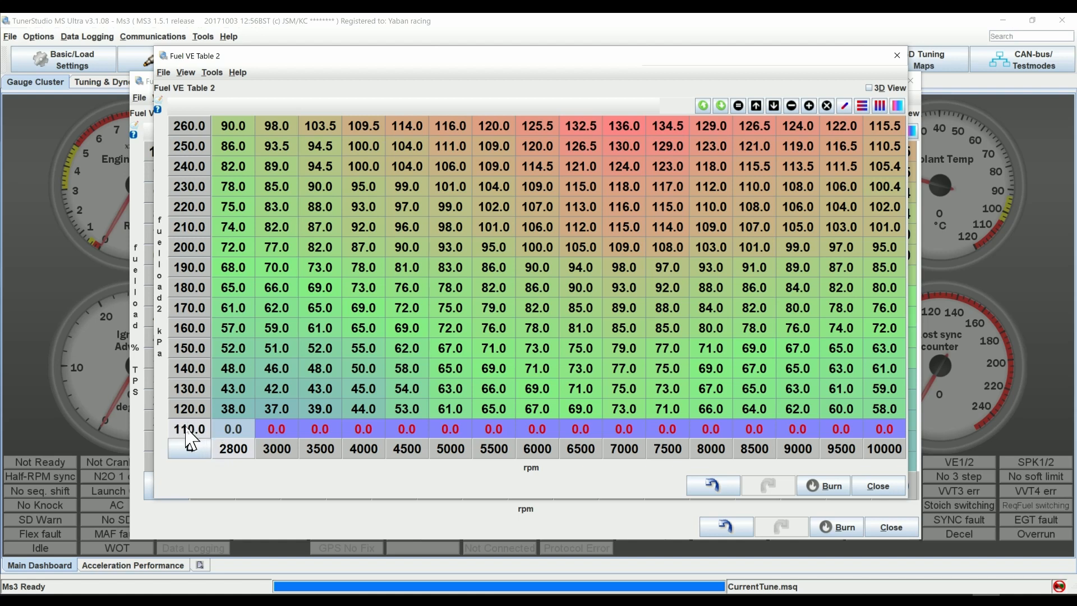
mouse_move(187, 426)
- Arrange the Fuel VE Table 1 and Fuel VE Table 2 windows so they overlap only partly and either can be brought forward
drag(362, 56, 541, 87)
drag(296, 84, 208, 71)
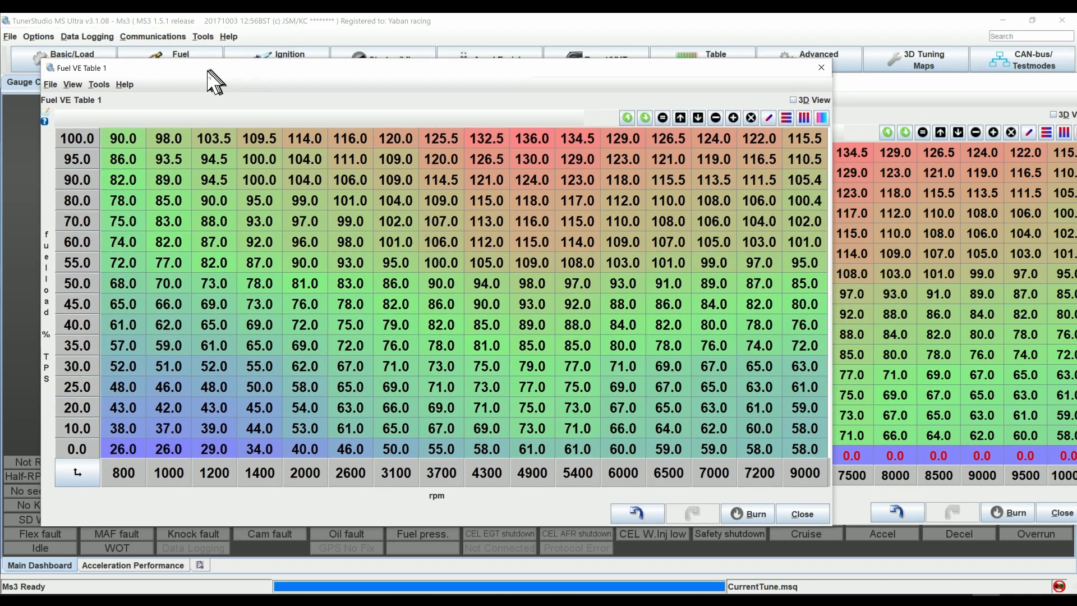
click(895, 68)
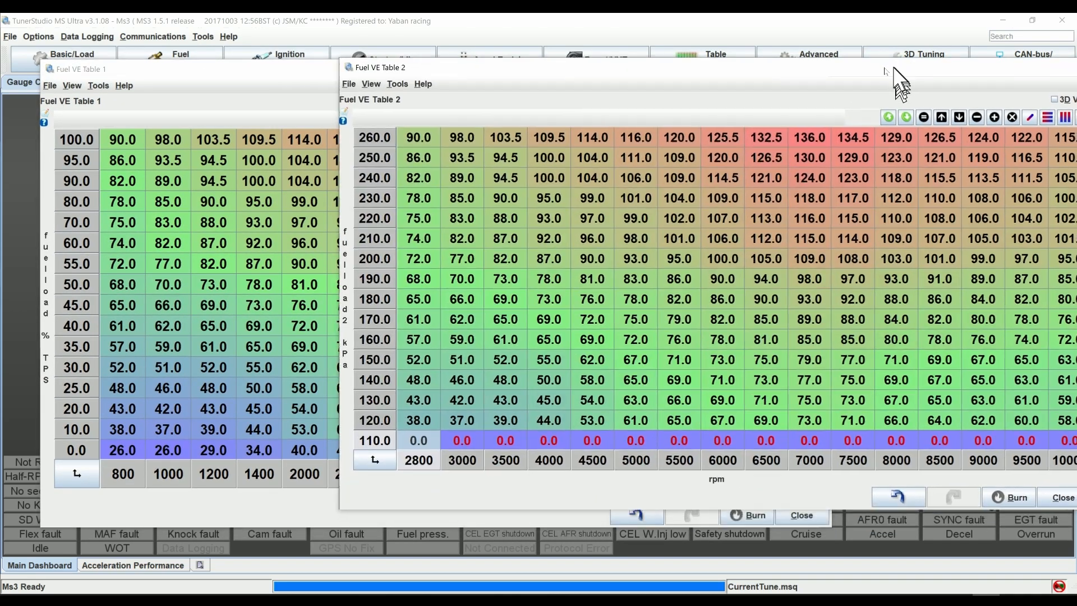
mouse_move(895, 69)
mouse_down()
mouse_move(885, 90)
mouse_move(877, 72)
mouse_up()
click(216, 80)
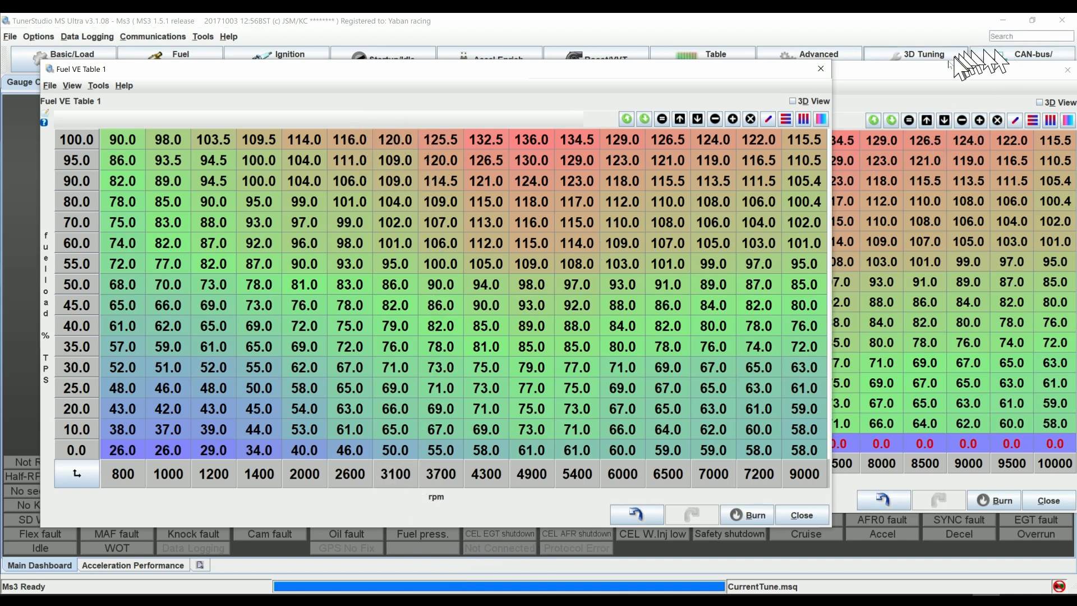
click(927, 79)
drag(931, 78, 839, 69)
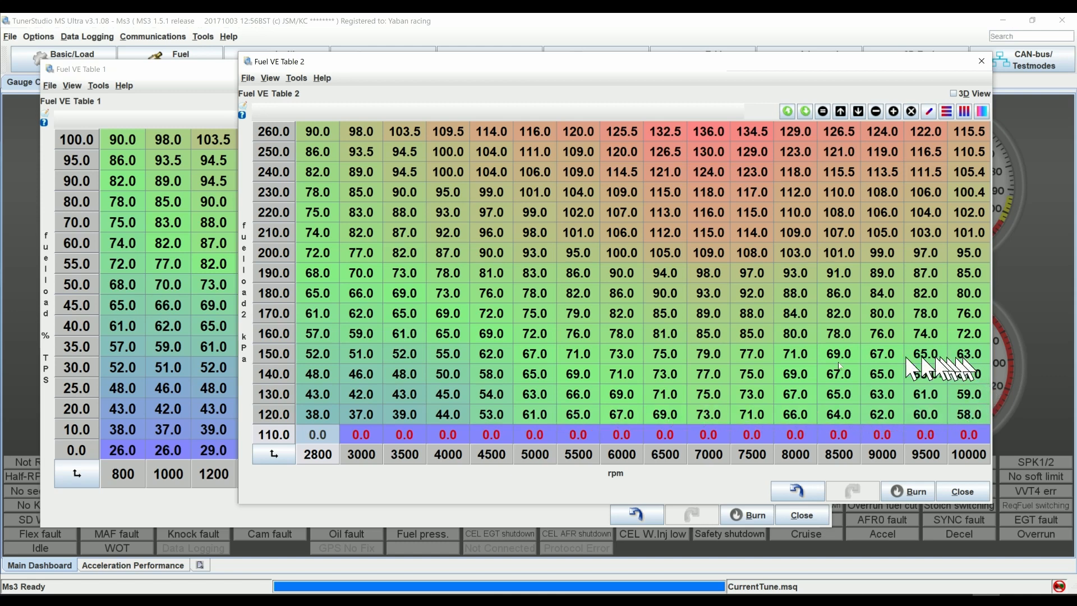
- Compare the TPS-based Fuel VE Table 1 with the kPa-based Fuel VE Table 2 and inspect the zeroed 110 kPa row
click(174, 92)
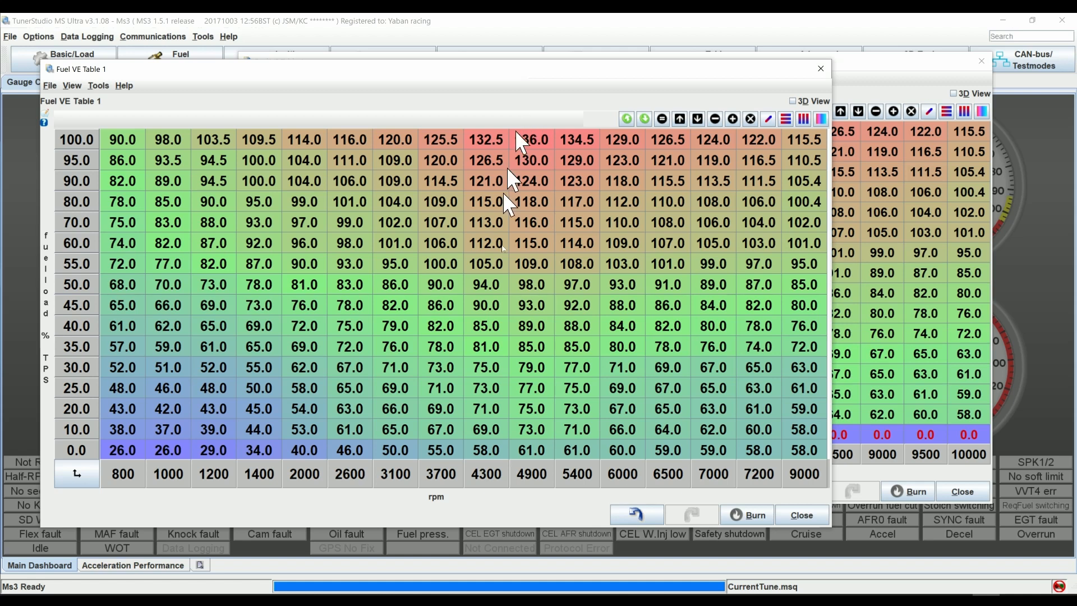
click(897, 76)
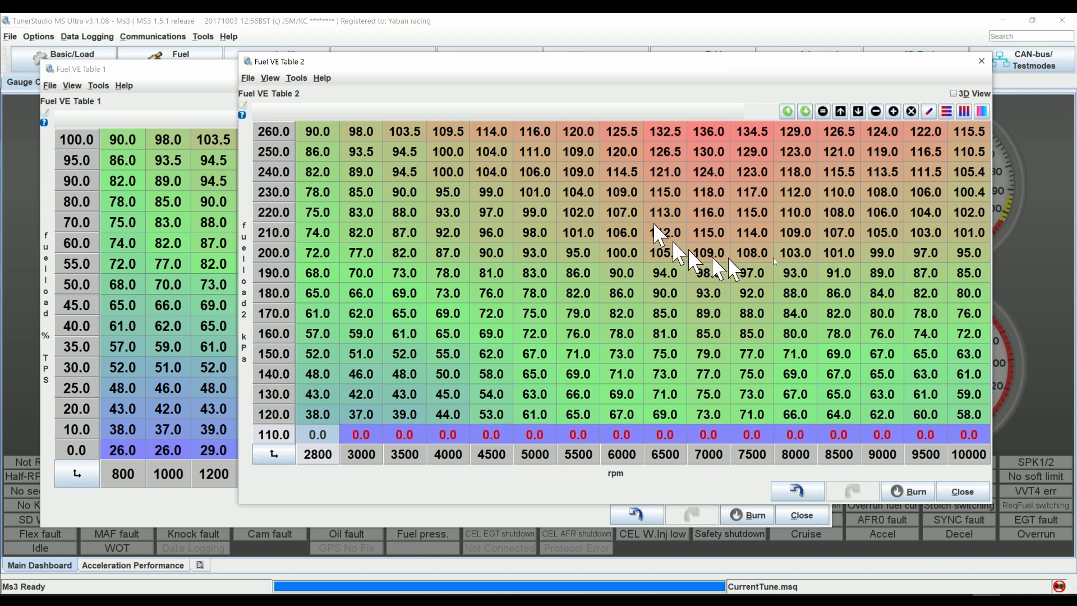
click(122, 141)
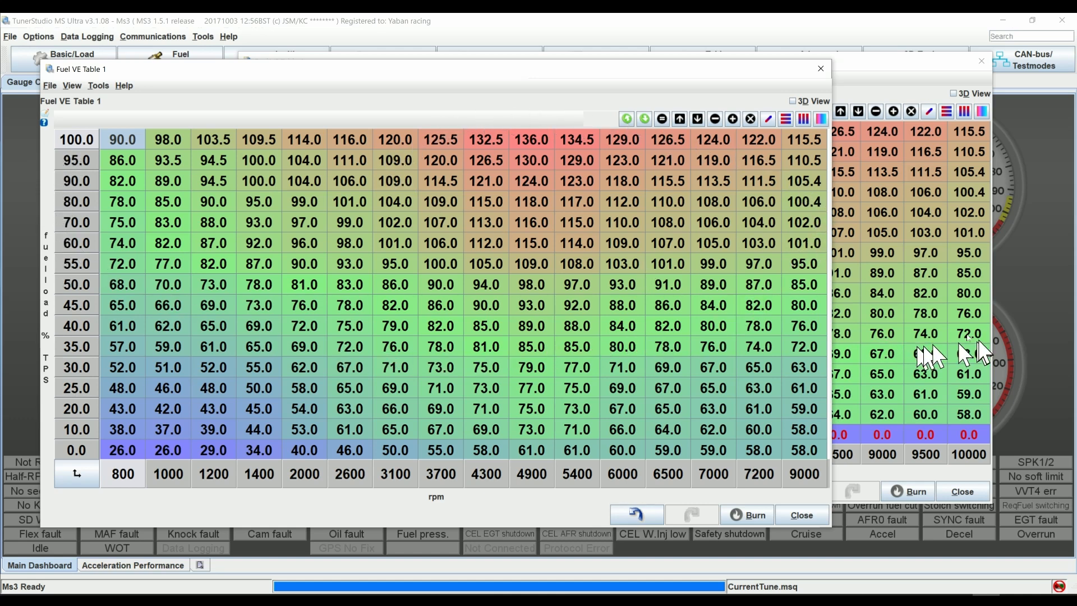
click(926, 334)
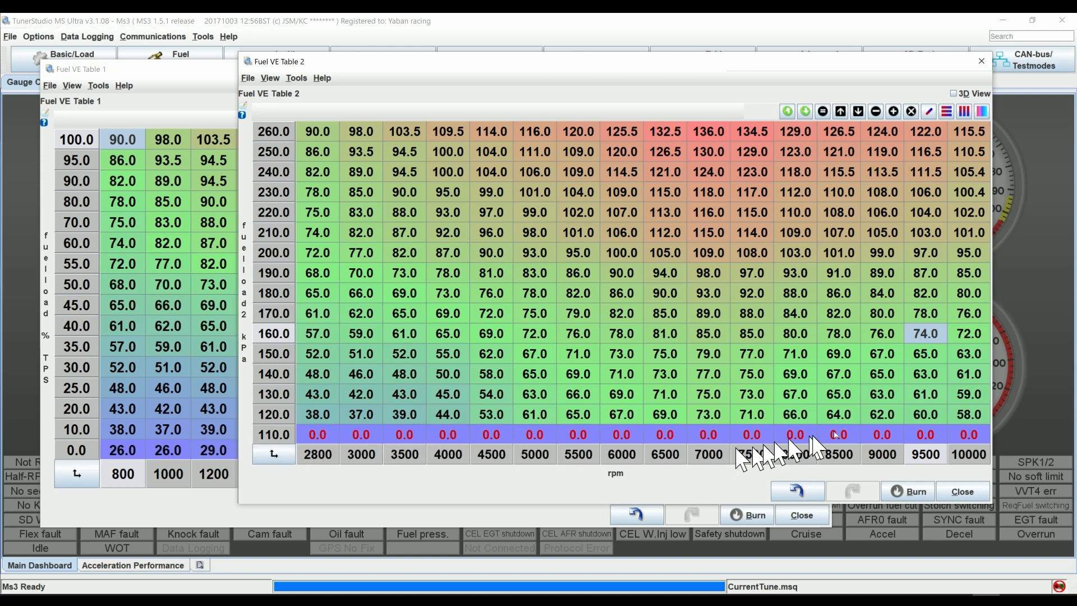
mouse_move(965, 440)
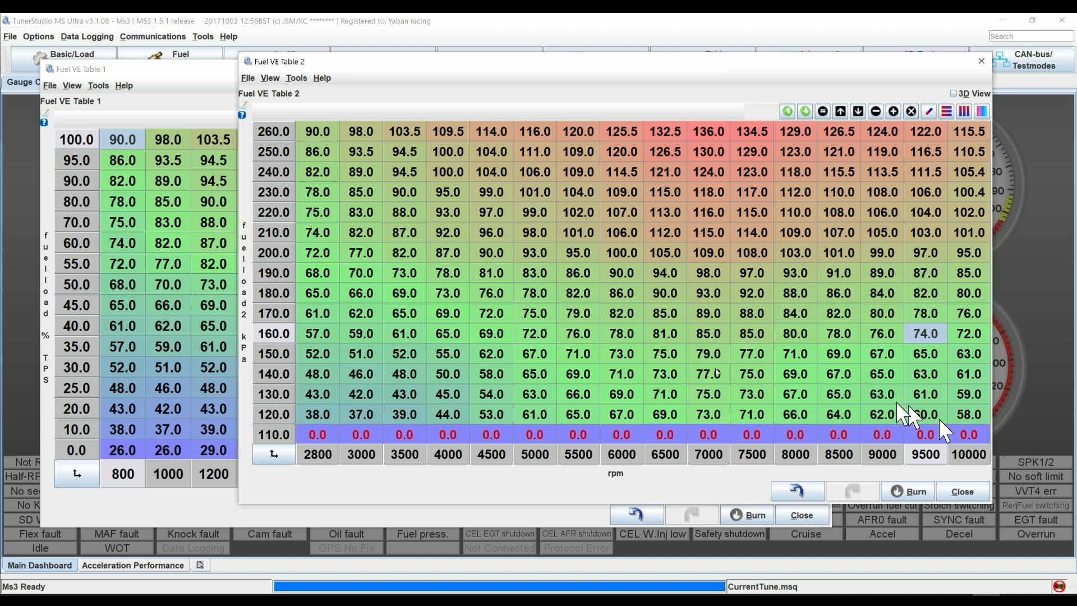
mouse_move(268, 434)
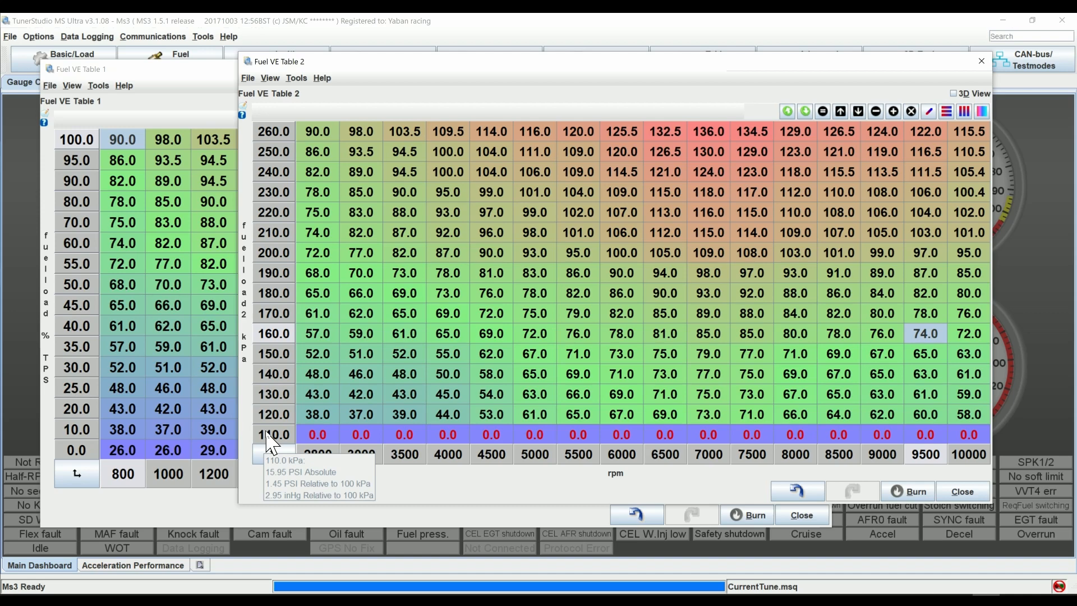
- Alternate between Fuel VE Table 1 and Fuel VE Table 2 to examine how the Alpha-N and boost-range Speed Density tables complement each other
click(169, 70)
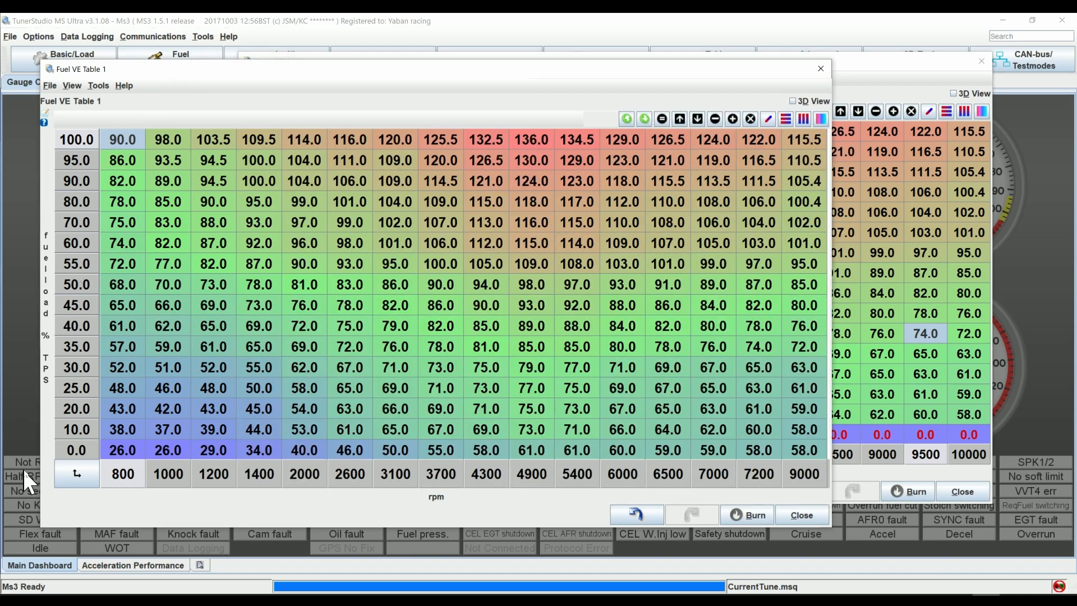
click(919, 81)
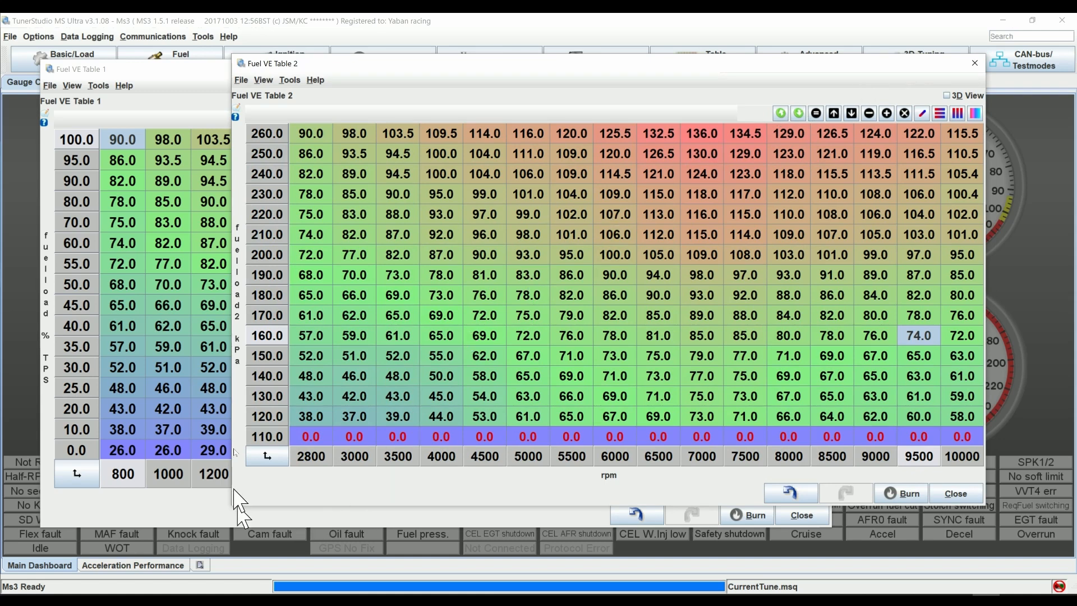
click(187, 71)
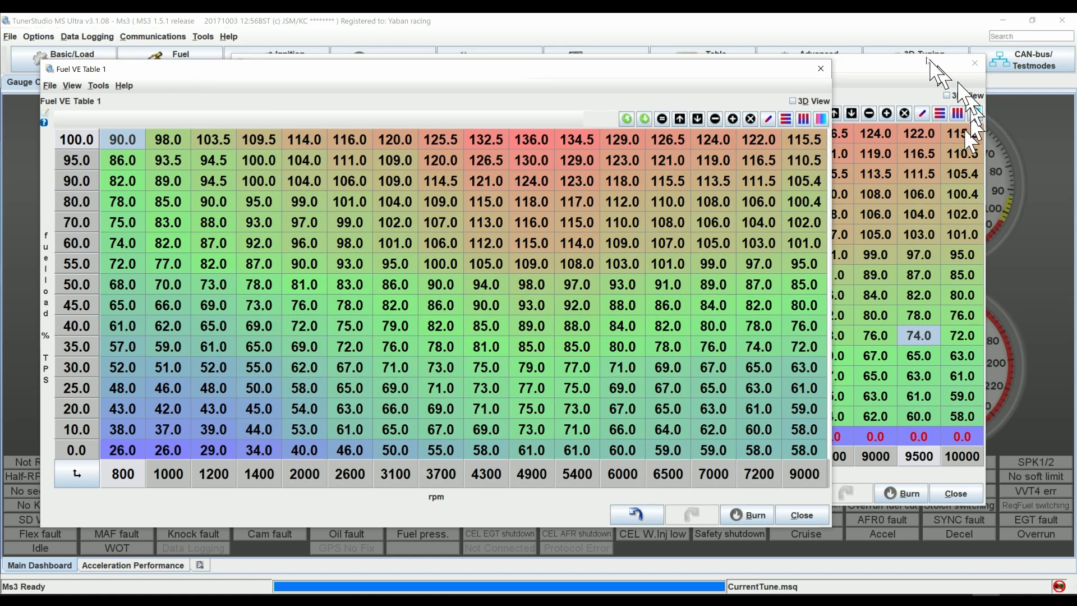
click(902, 73)
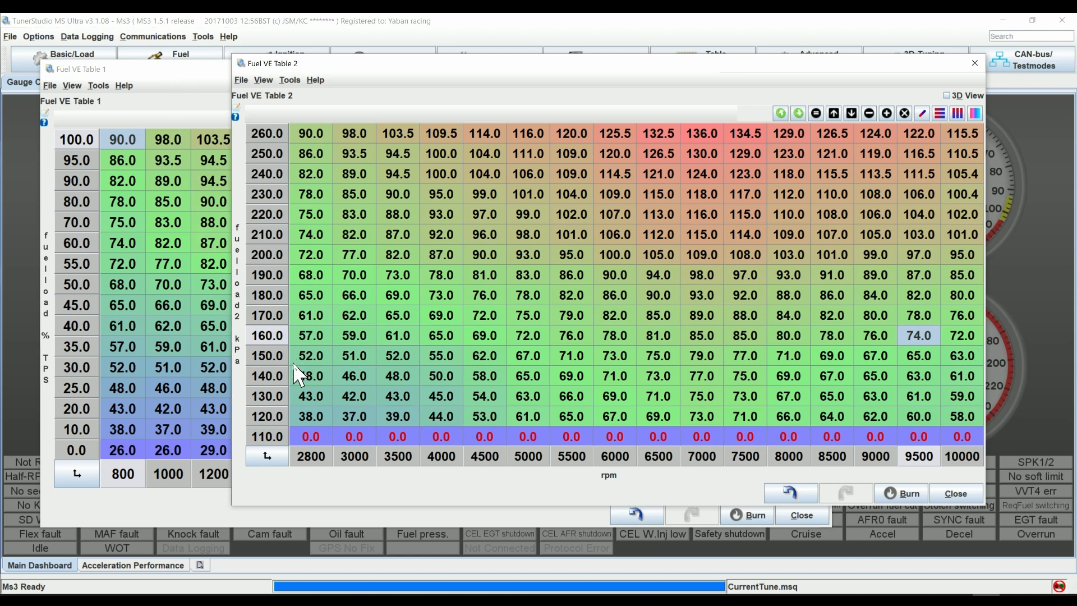
click(53, 395)
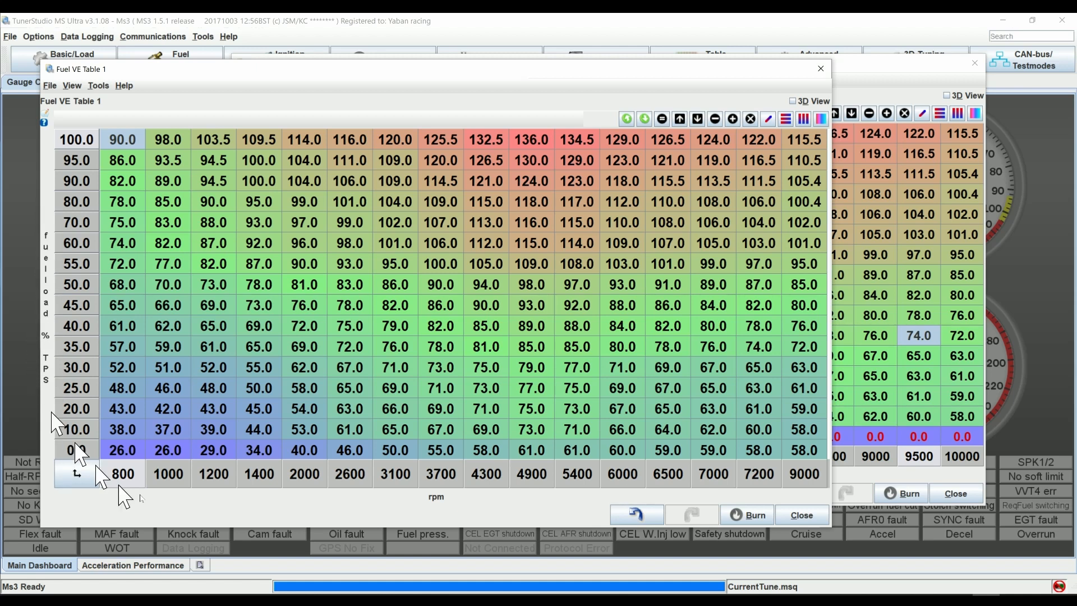
click(922, 73)
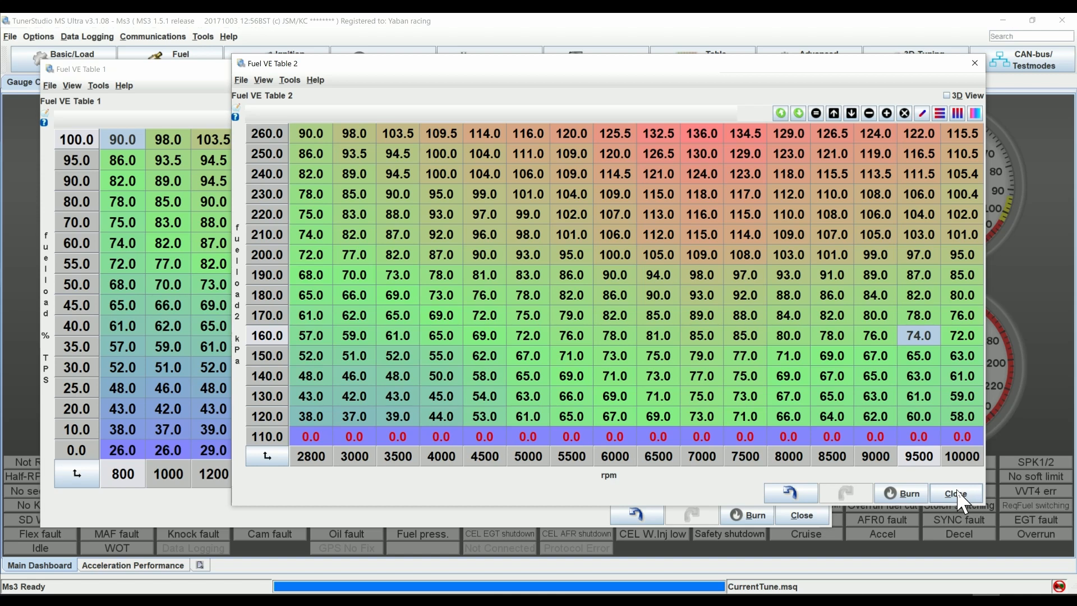
click(185, 78)
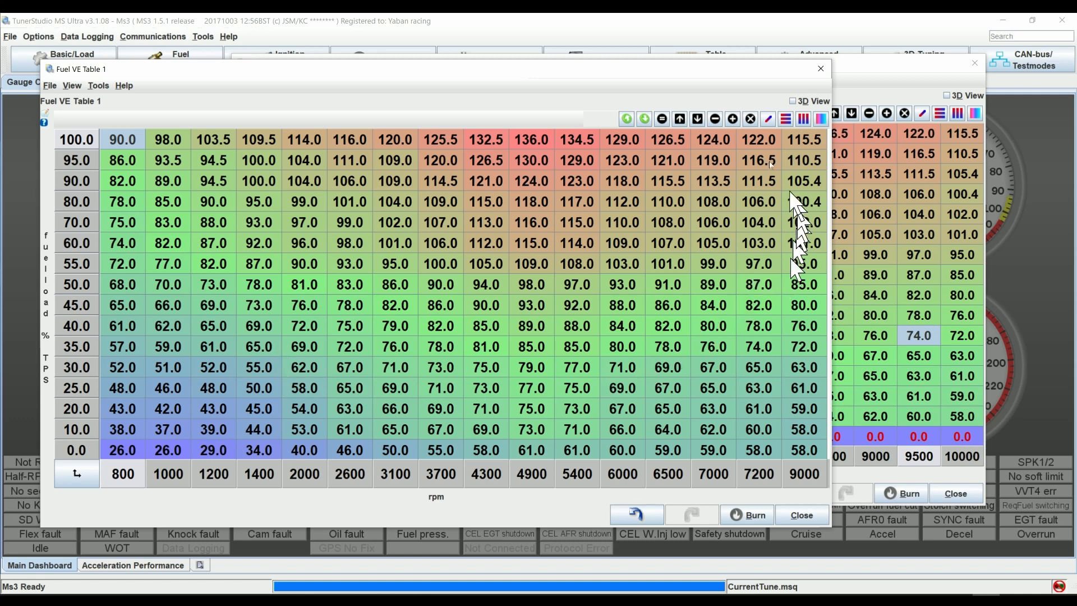
click(892, 66)
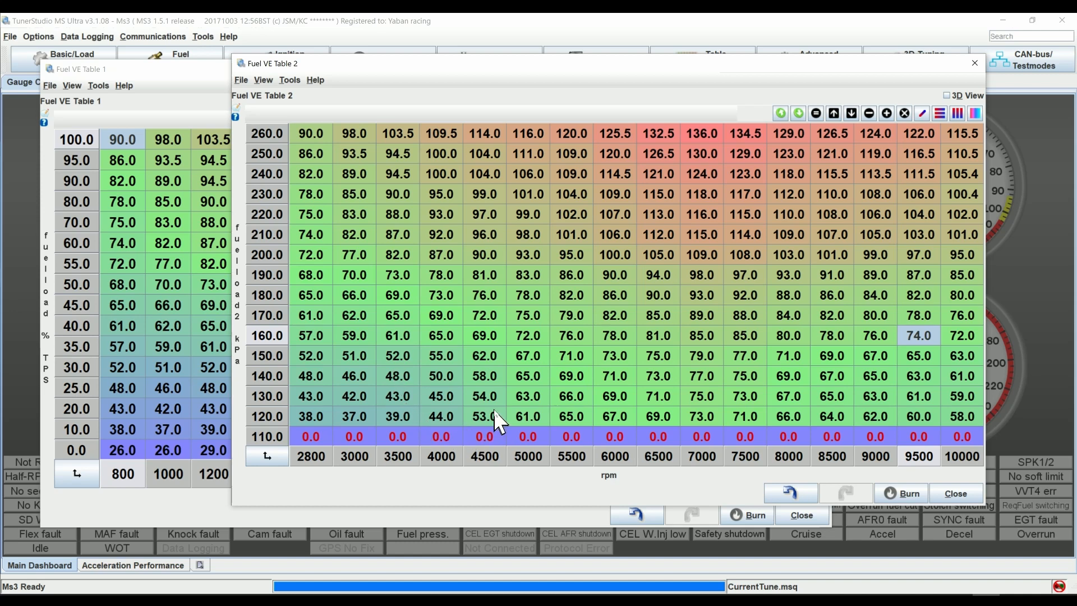
click(150, 84)
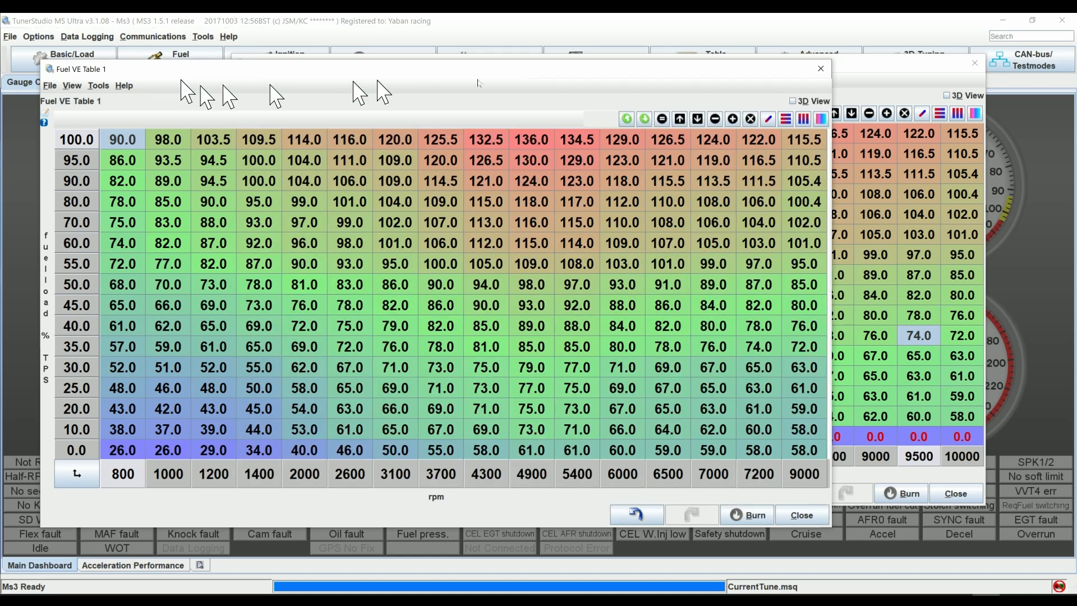
click(863, 64)
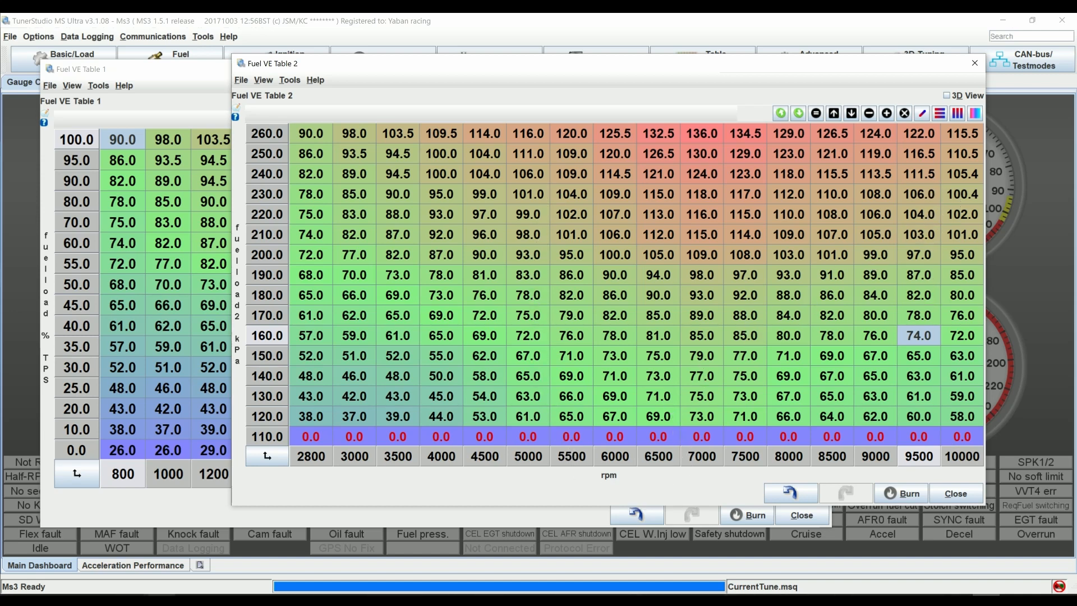
- Switch to ms3pro_manual152_ultimate.pdf in Edge and read section 7.7 Table Choices, covering its terms, load algorithms and example scenarios
click(161, 598)
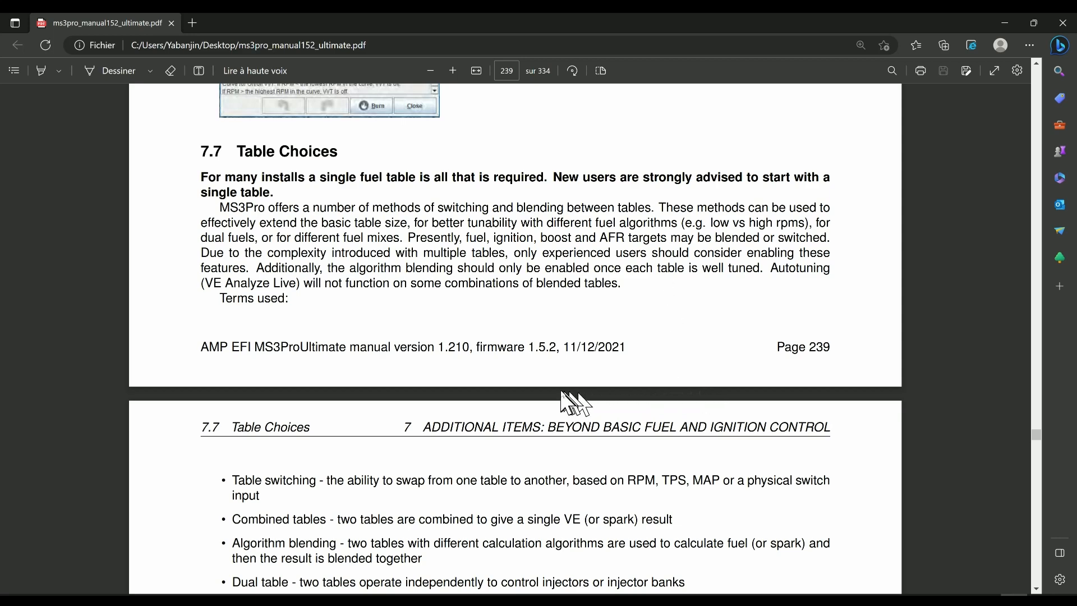
scroll(564, 390, down, 3)
scroll(565, 387, up, 3)
scroll(298, 427, down, 4)
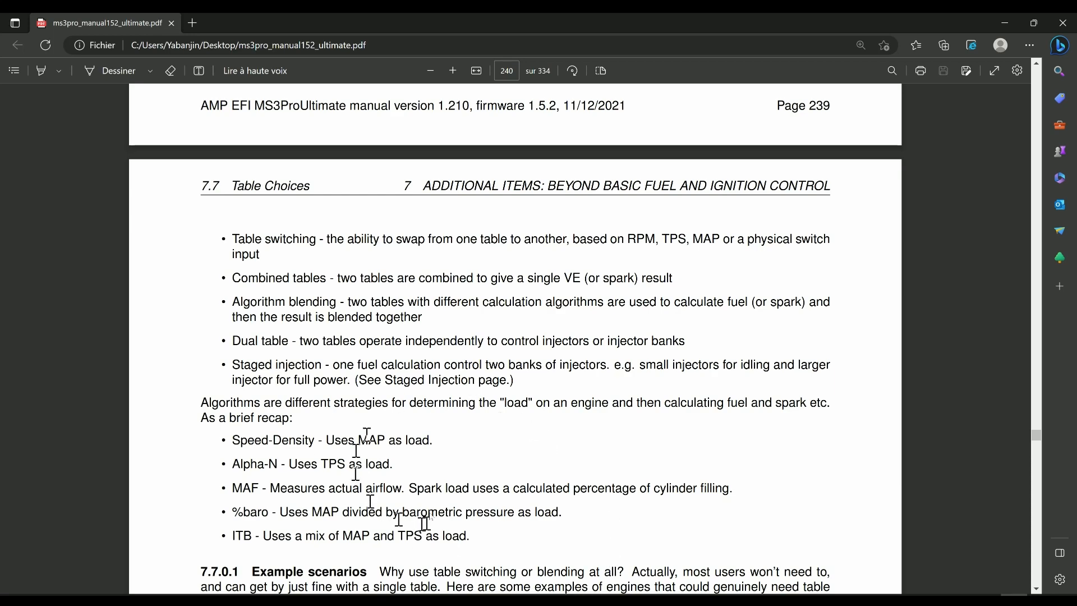
scroll(392, 477, down, 3)
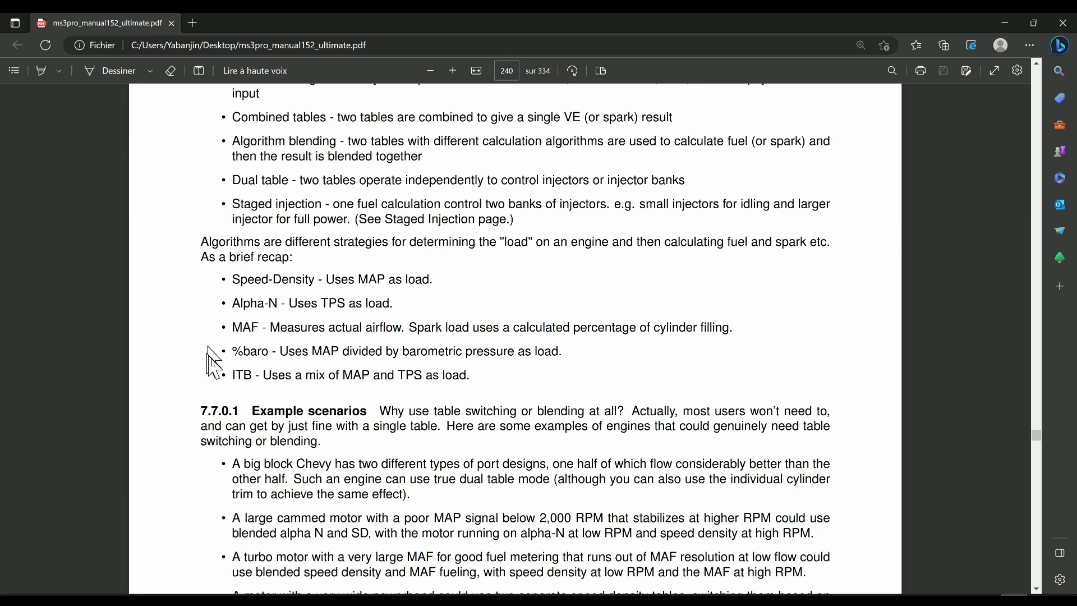
scroll(212, 359, down, 3)
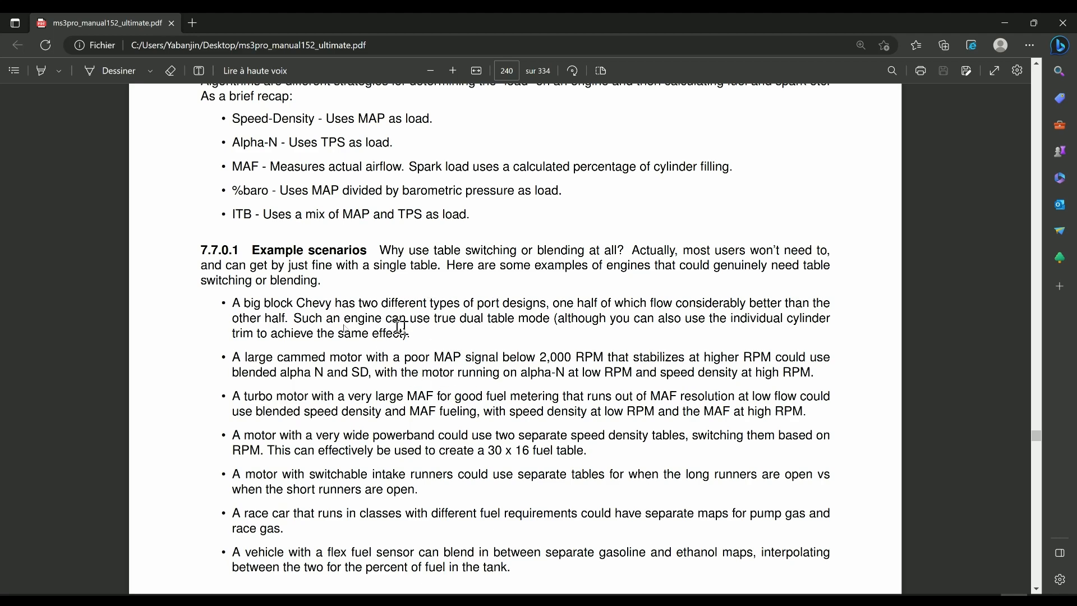
scroll(269, 284, down, 1)
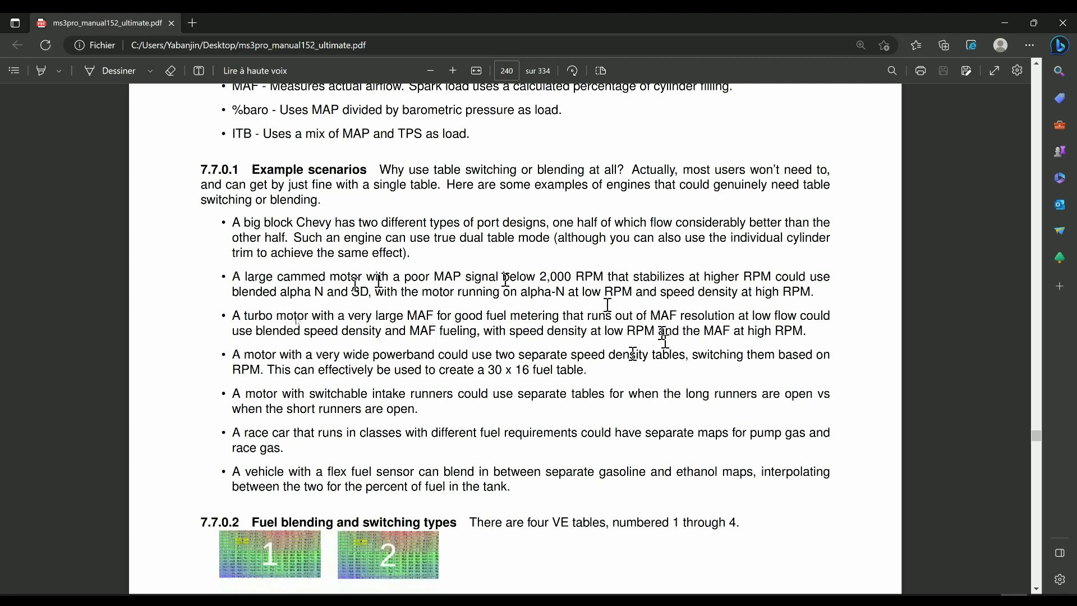
- Read section 7.7.0.2 on fuel blending and switching types, including the single-table, table-switching, table-blending and additive-table diagrams
scroll(276, 365, down, 2)
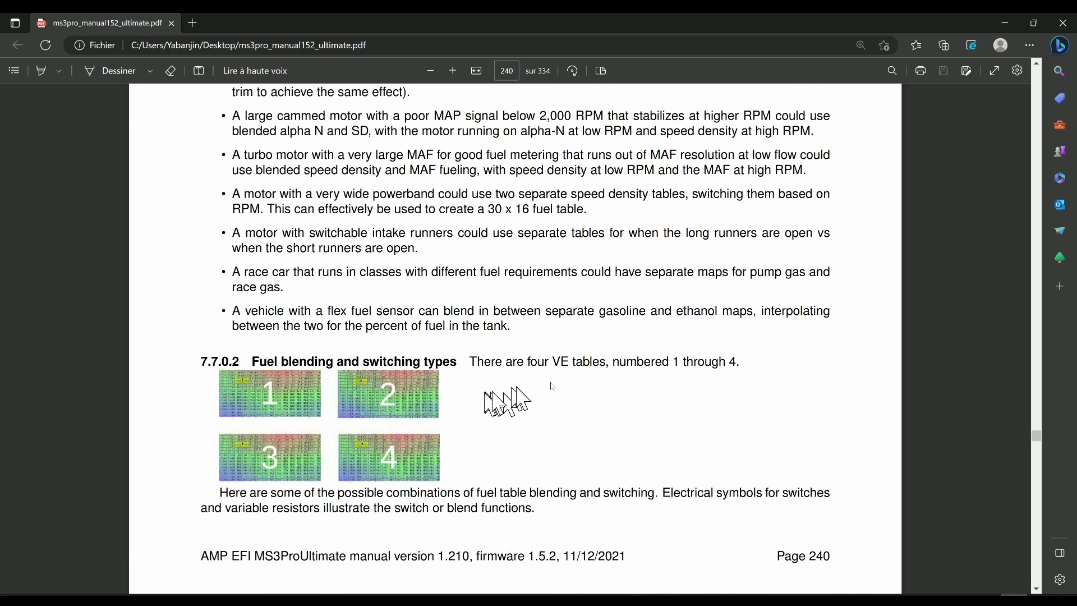
scroll(673, 418, down, 4)
scroll(659, 411, down, 3)
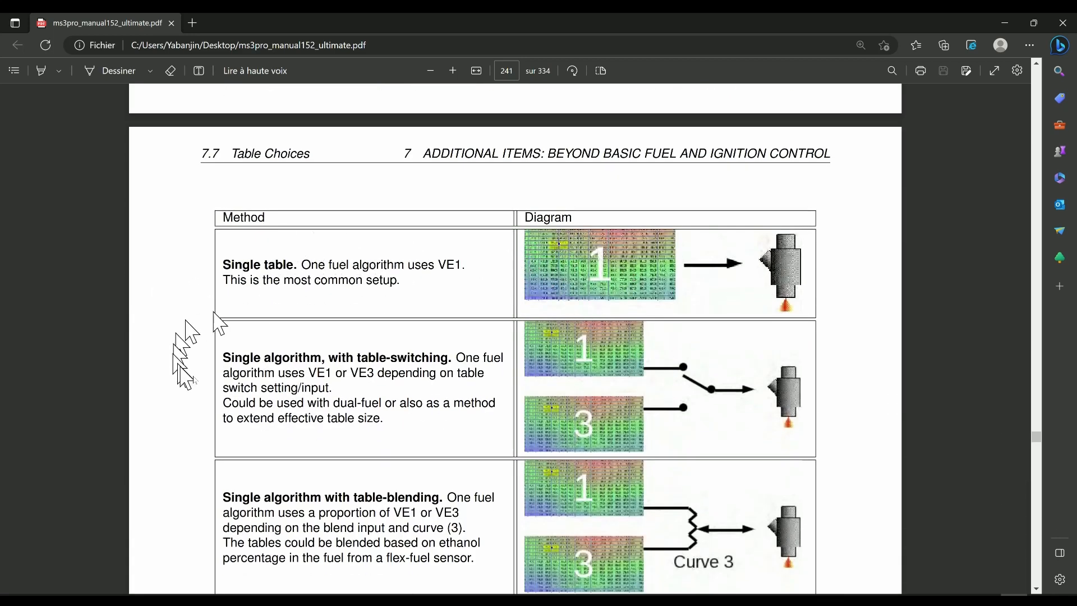
scroll(192, 359, down, 1)
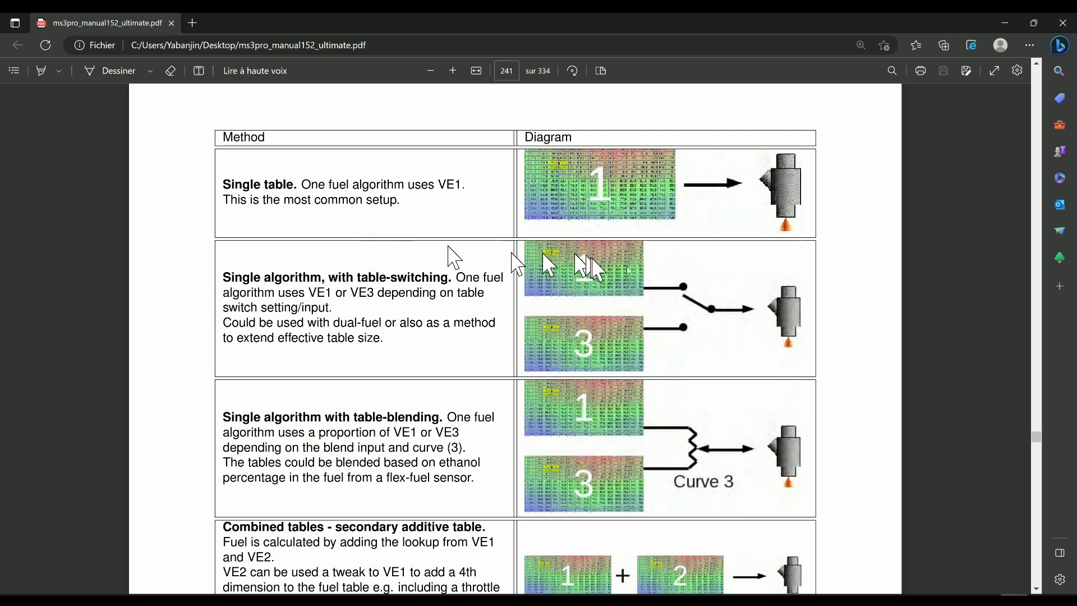
scroll(363, 359, down, 1)
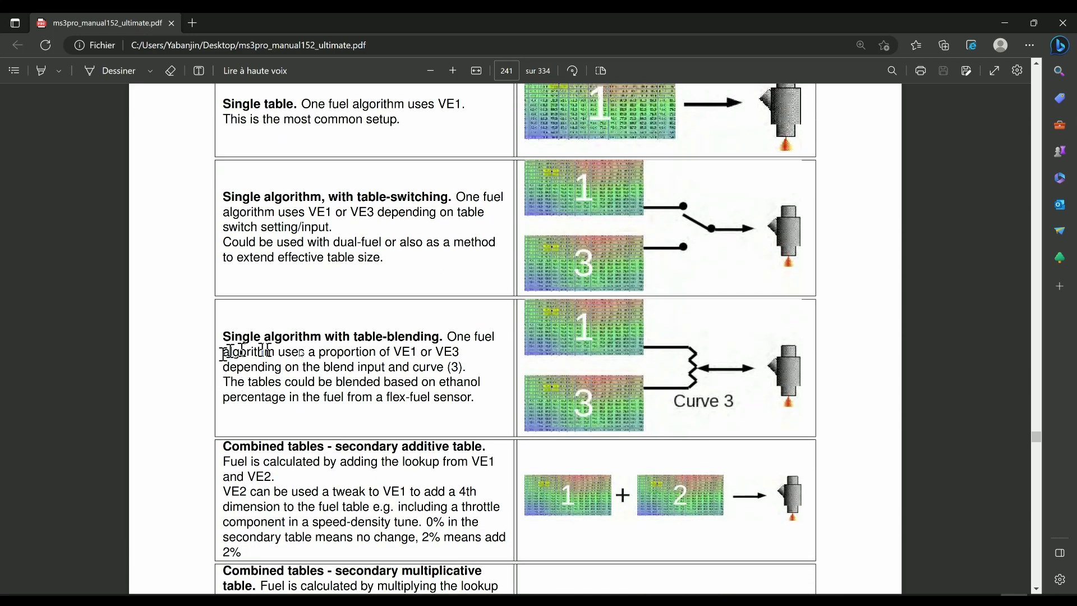
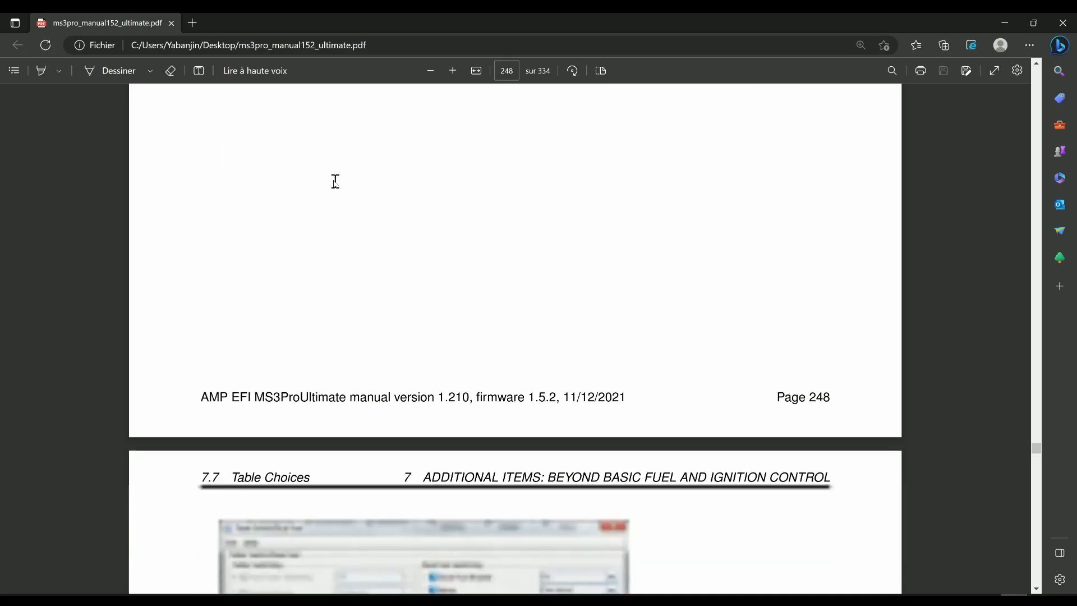
- Skim the rest of the Table Choices section through the blend curves and return to section 7.7.0.3 Fuel settings
scroll(338, 177, down, 20)
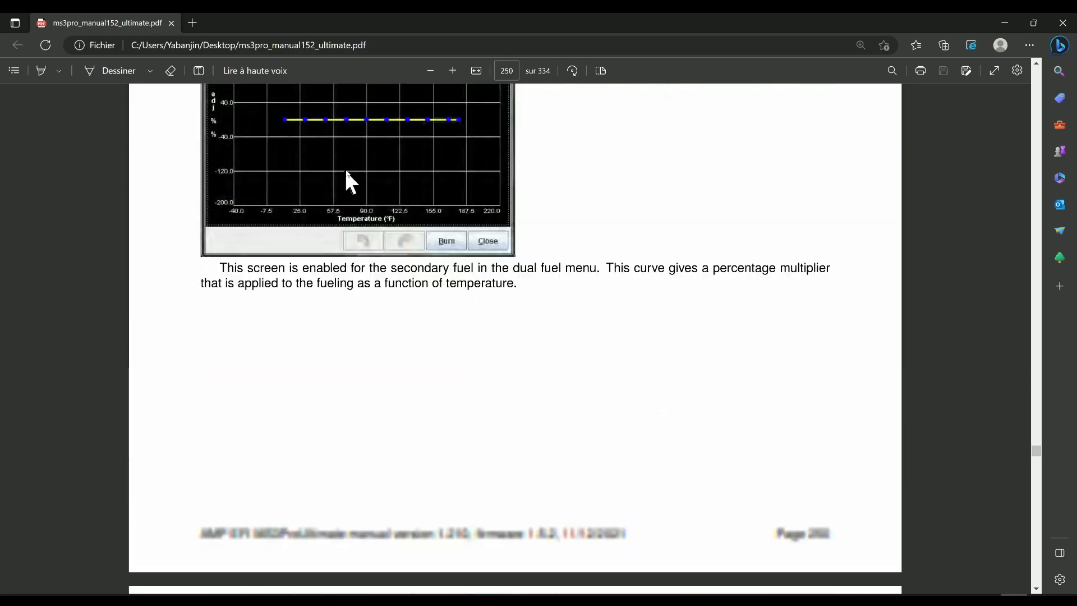
scroll(348, 179, up, 15)
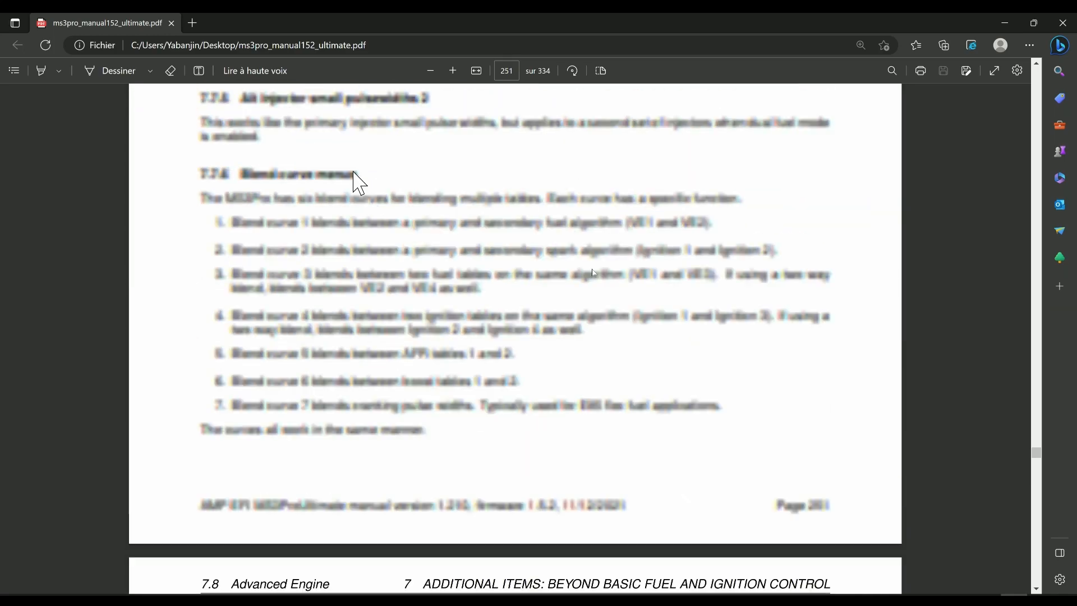
click(1036, 446)
drag(1033, 434, 1035, 369)
scroll(629, 412, up, 9)
scroll(632, 425, up, 15)
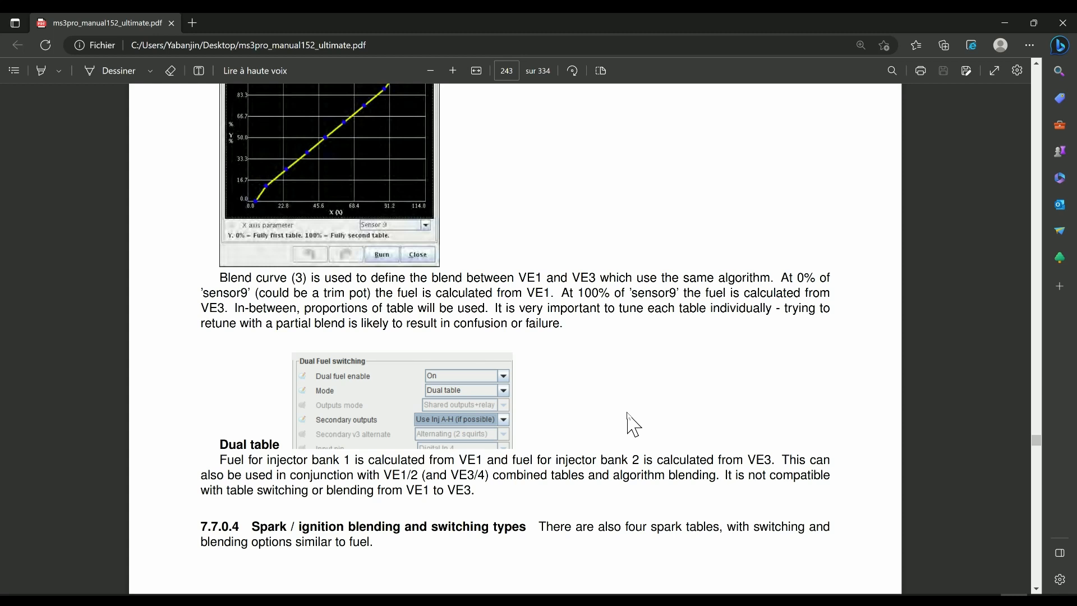
scroll(629, 424, up, 10)
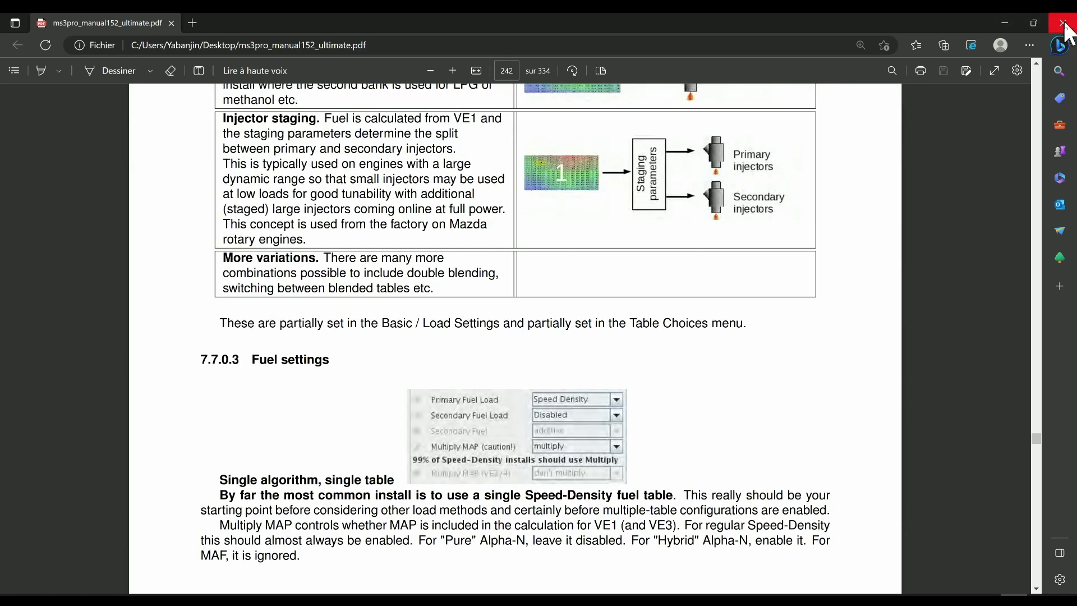
- Close the PDF manual and both the Fuel VE Table 2 and Fuel VE Table 1 windows in TunerStudio
click(1063, 26)
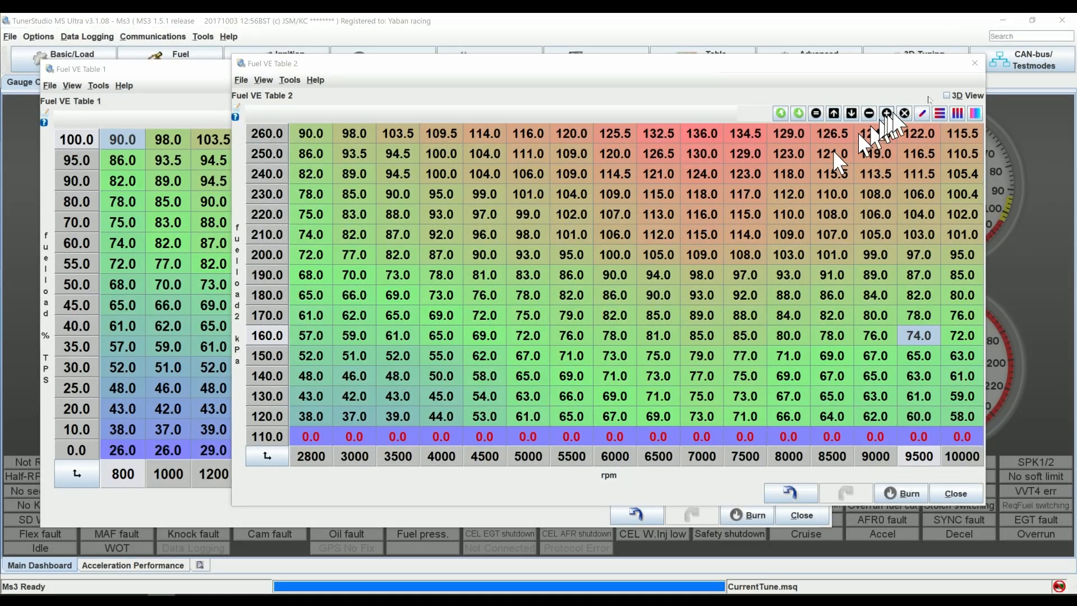
click(975, 63)
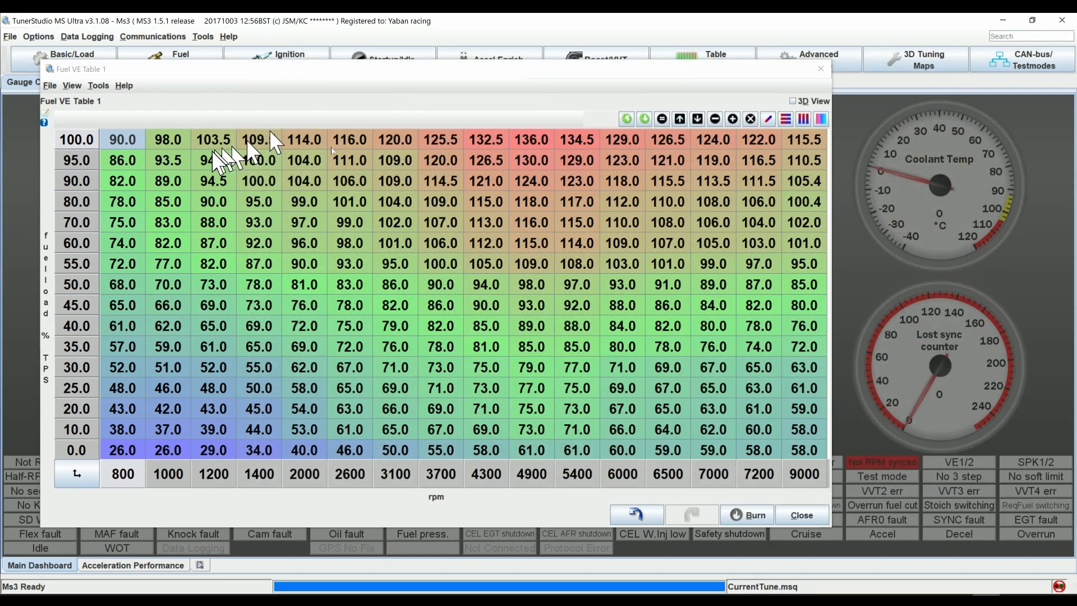
click(821, 69)
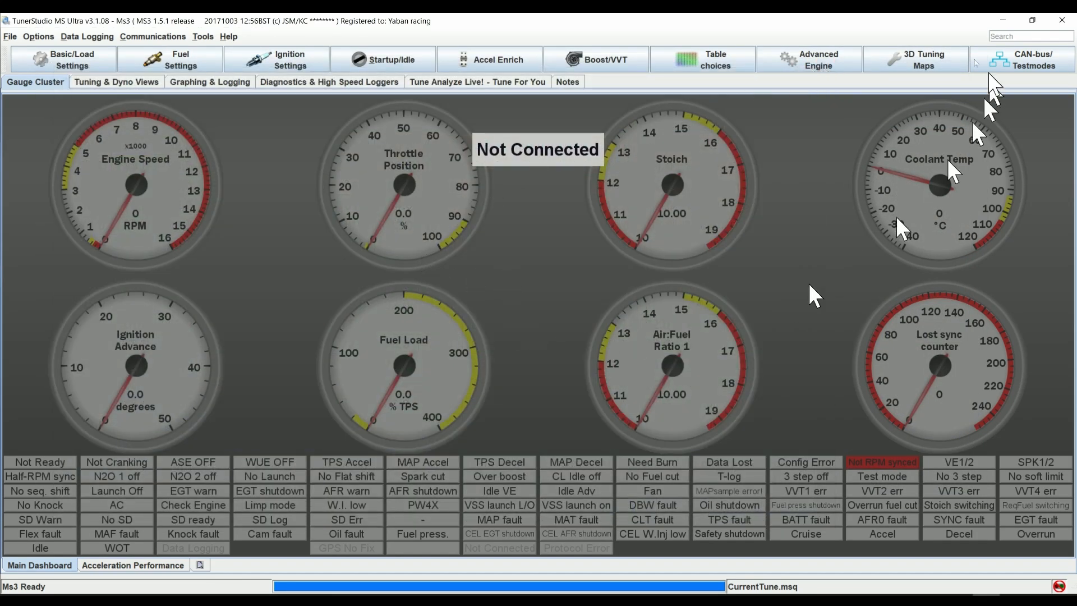
- Bring up the Table Switch/Dual Fuel settings and turn Fuel Table Switching on
click(813, 62)
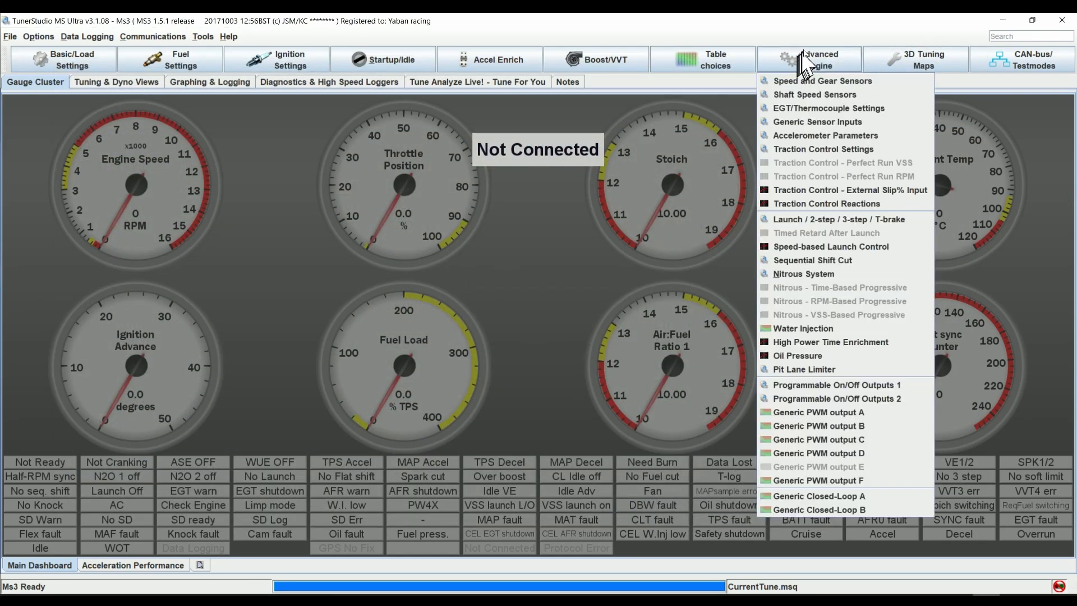
click(726, 77)
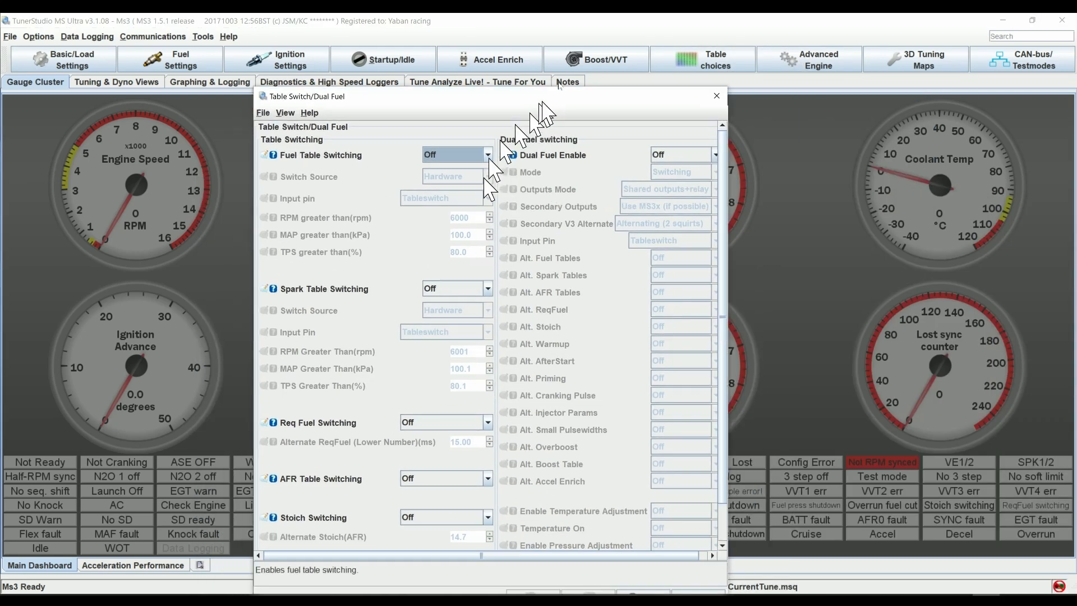
drag(540, 102, 566, 43)
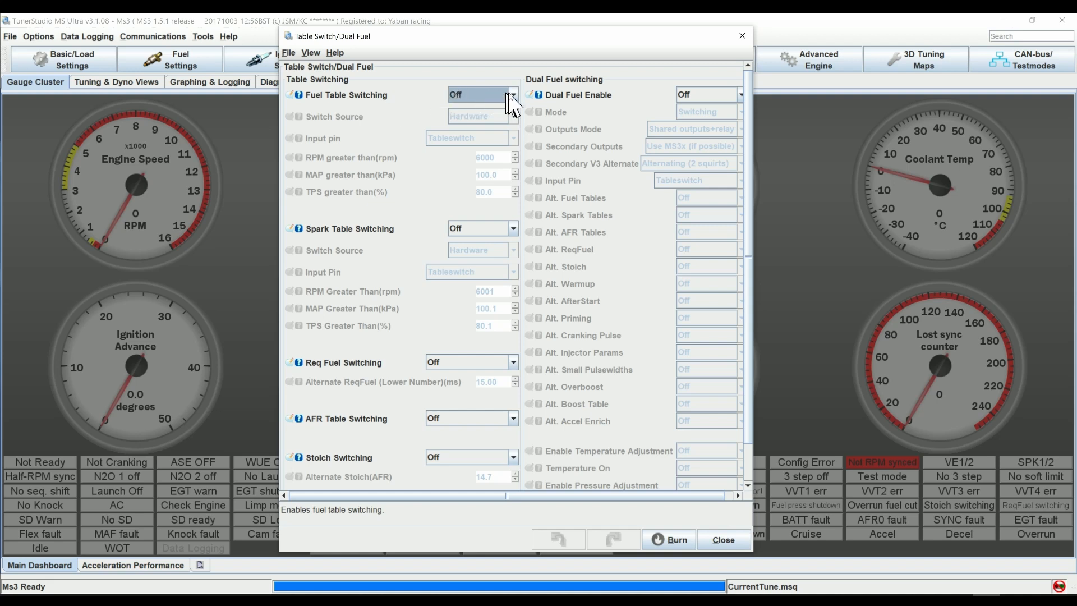
click(509, 101)
click(489, 120)
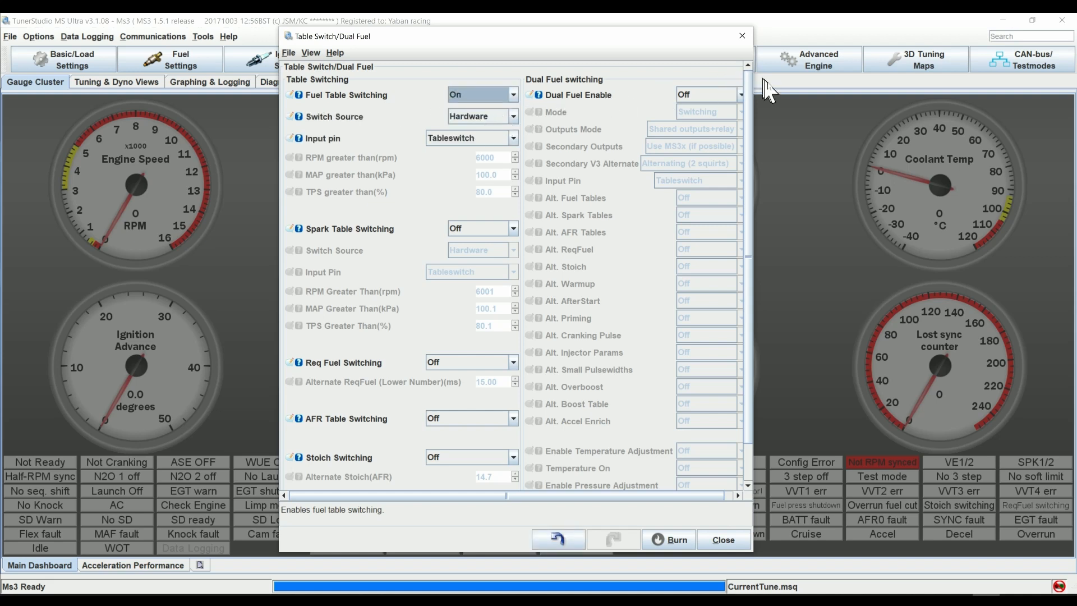
- Enable dual fuel, try the Dual table mode before choosing Flex blend, and close the Table Switch/Dual Fuel settings
click(732, 95)
click(687, 119)
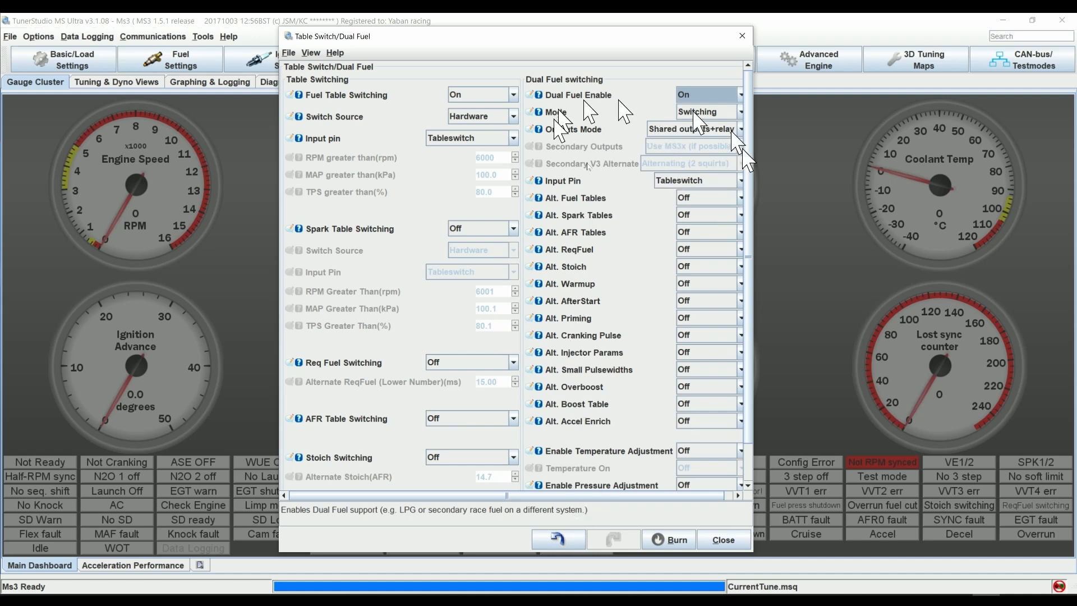
click(706, 115)
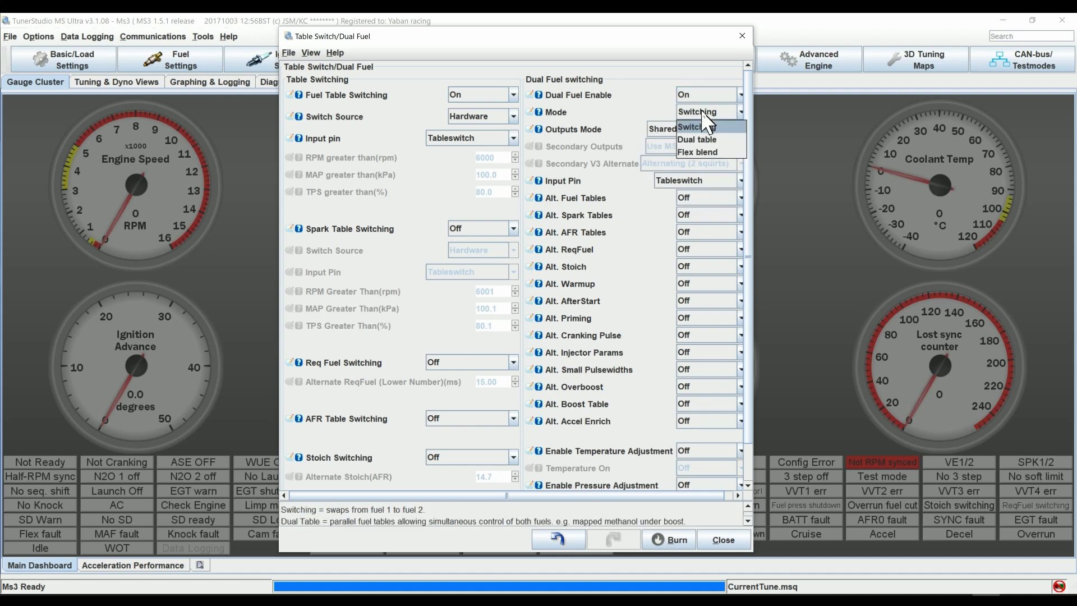
click(720, 139)
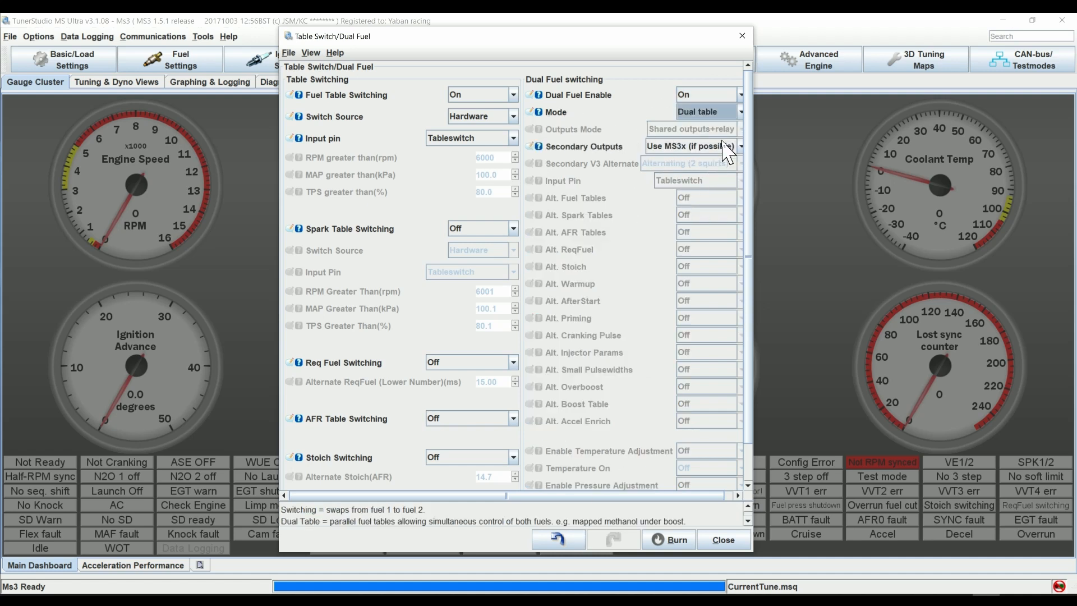
click(722, 112)
click(696, 151)
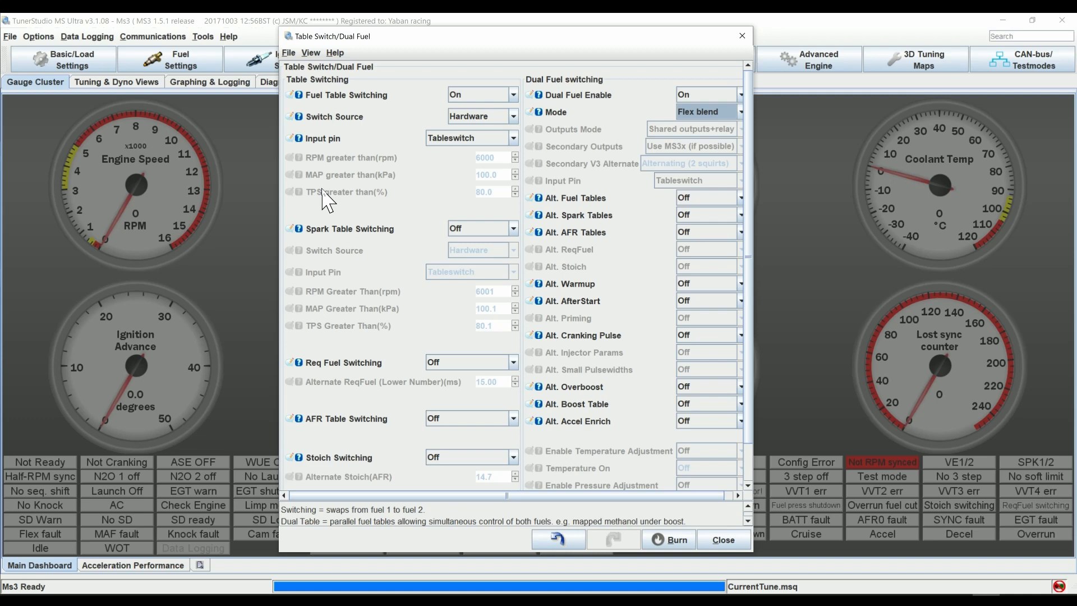
click(742, 36)
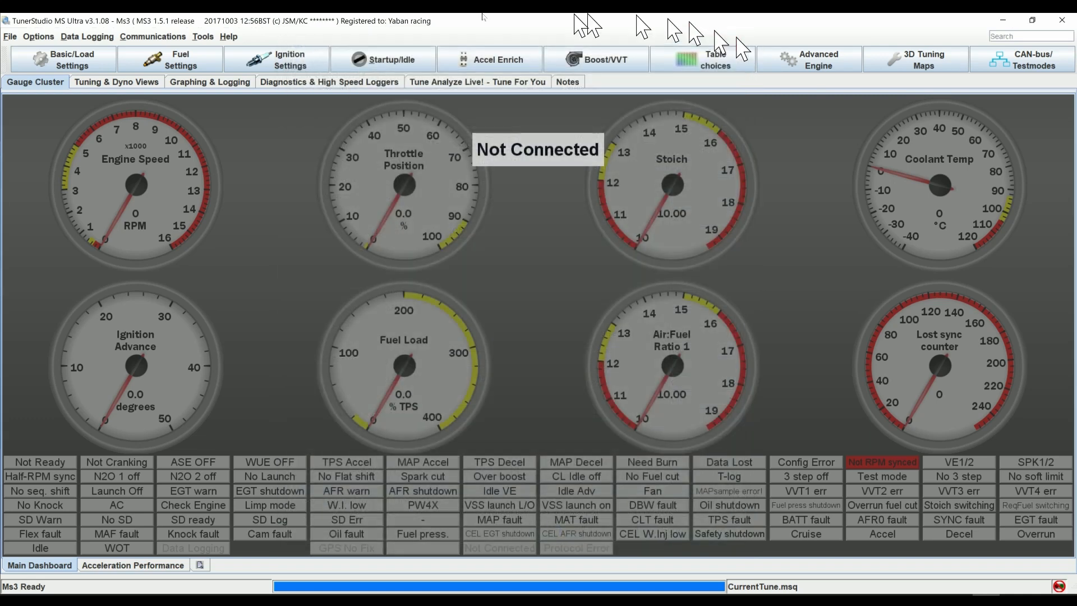
- Turn Injector Trim on in the Engine and Sequential Settings and close them
click(80, 62)
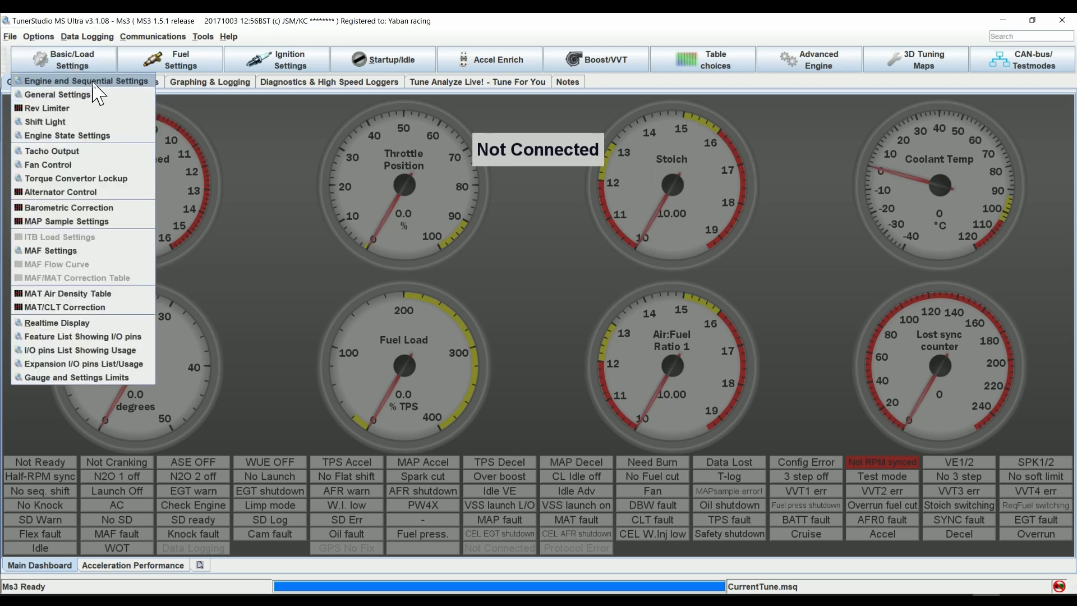
click(92, 82)
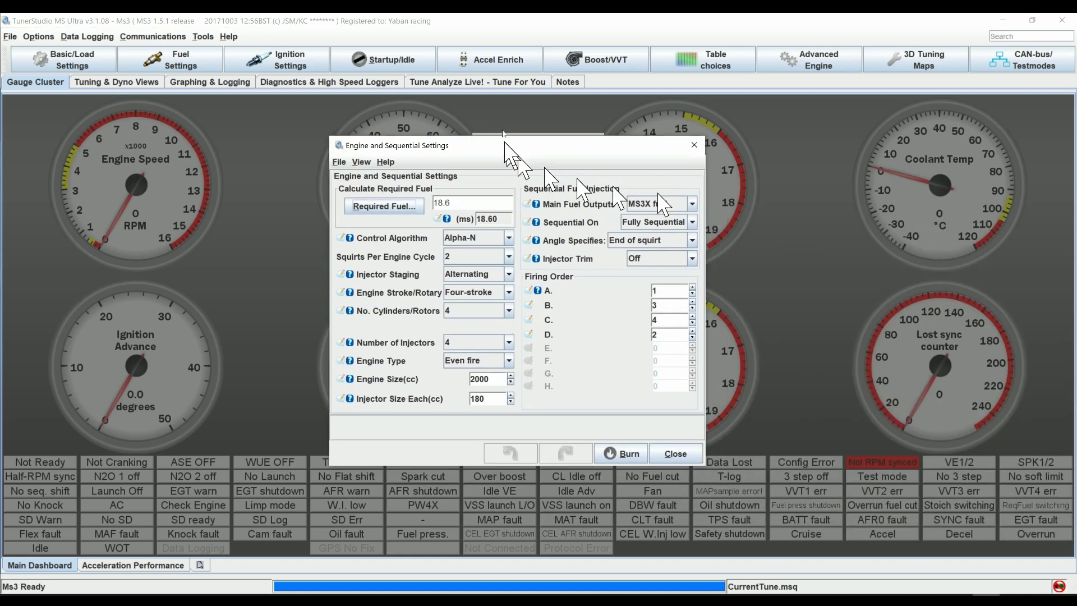
drag(512, 145, 510, 94)
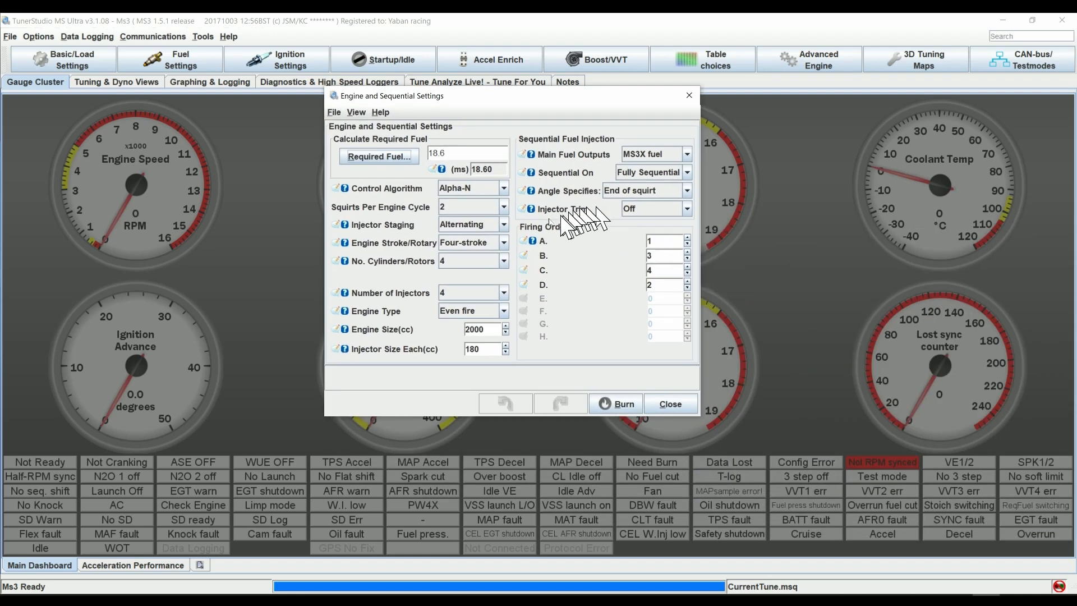
click(687, 209)
click(640, 235)
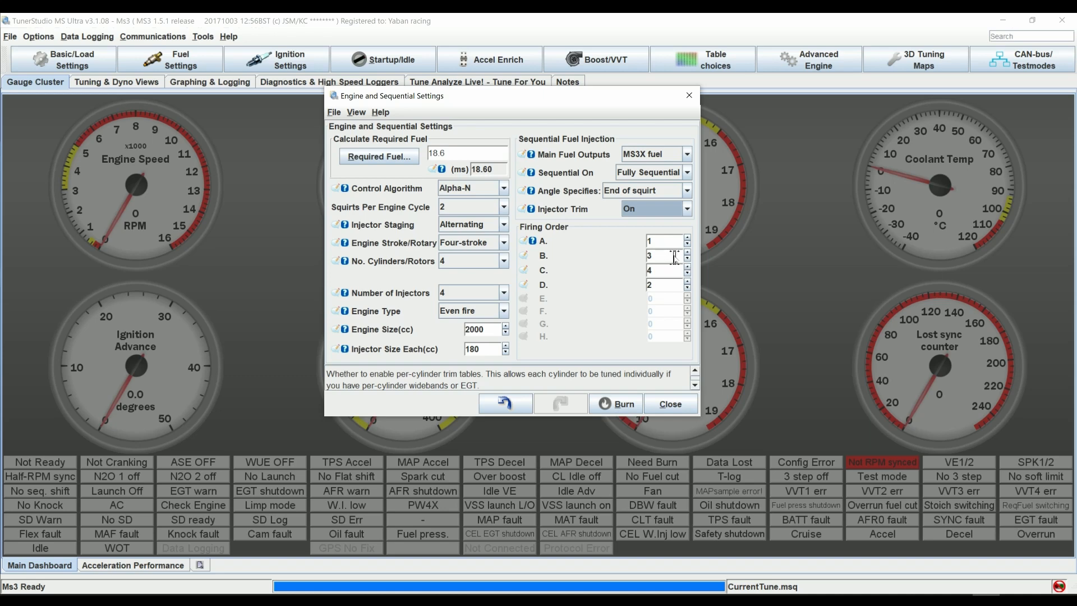
click(675, 403)
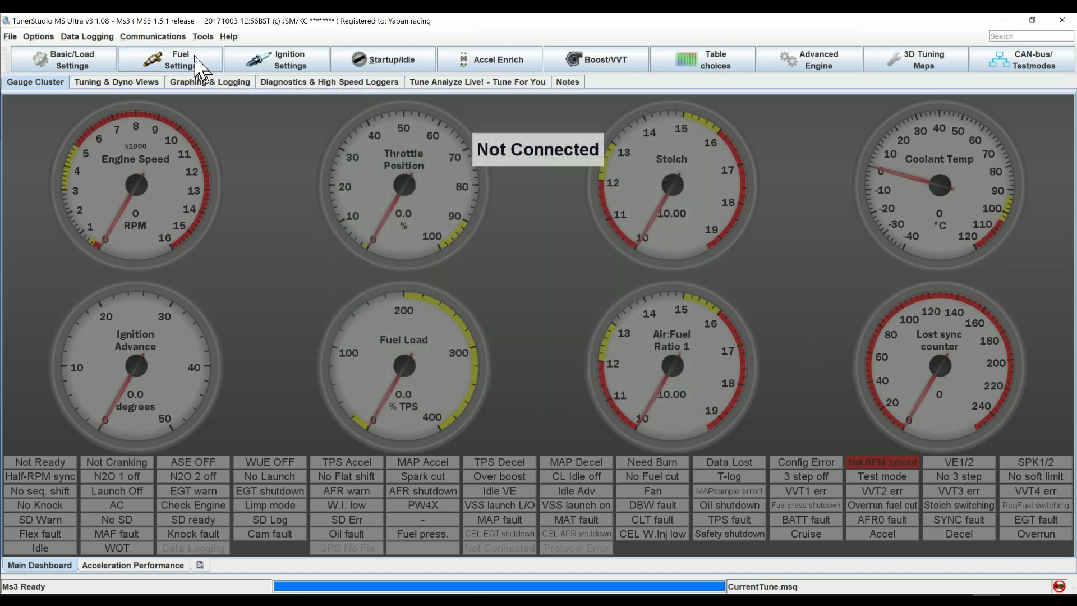
- Reopen the Engine and Sequential Settings to check the Injector Trim option, and close them
click(90, 63)
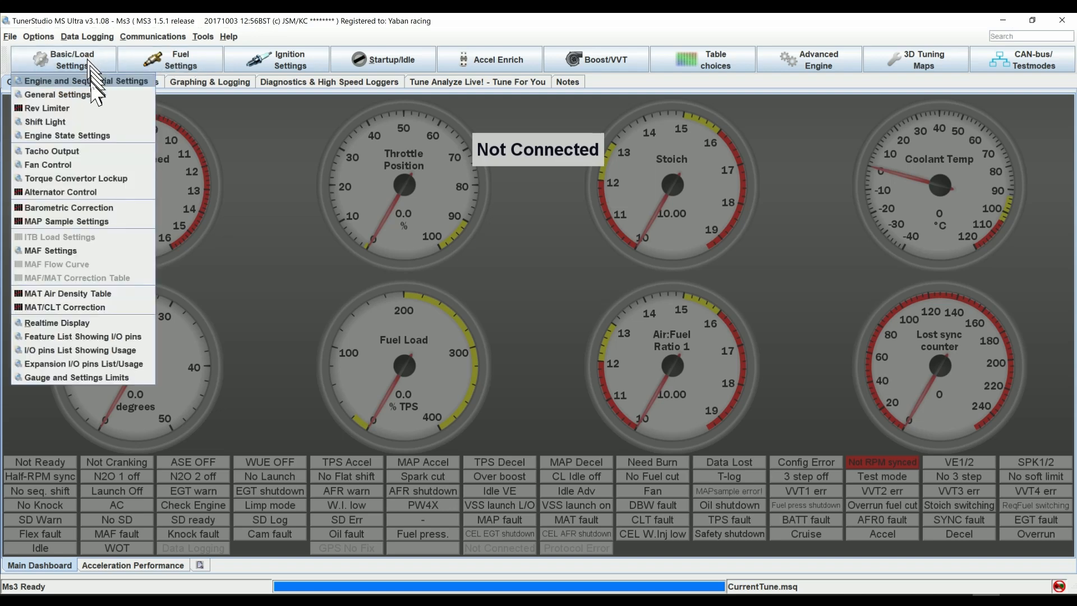
click(92, 82)
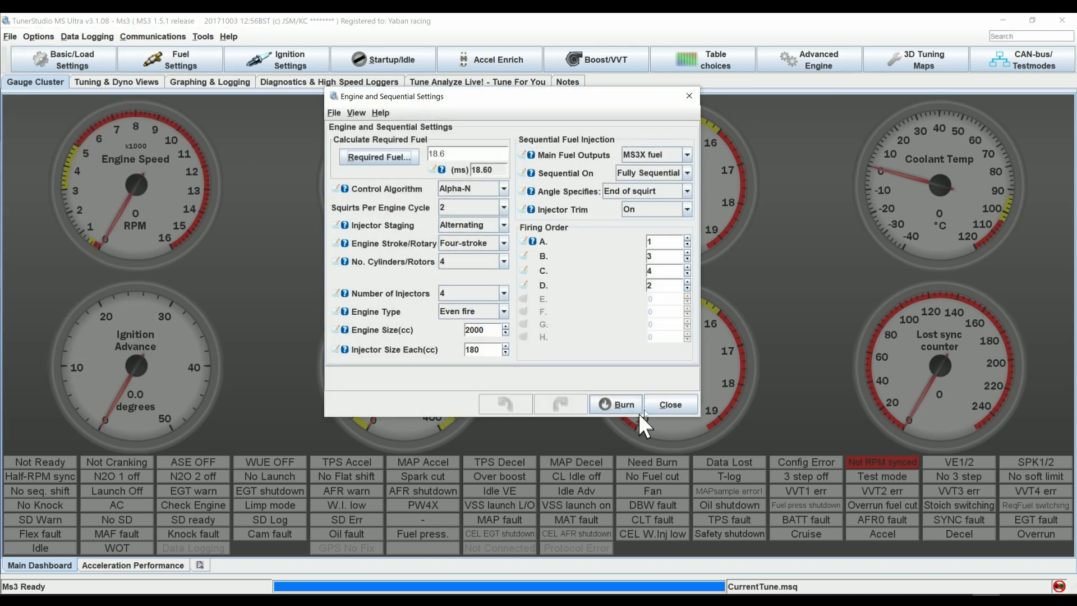
click(670, 405)
- Show the Injector Cyl 1-4 Trims tables and enlarge their window so all four fuel trim grids are readable
click(180, 60)
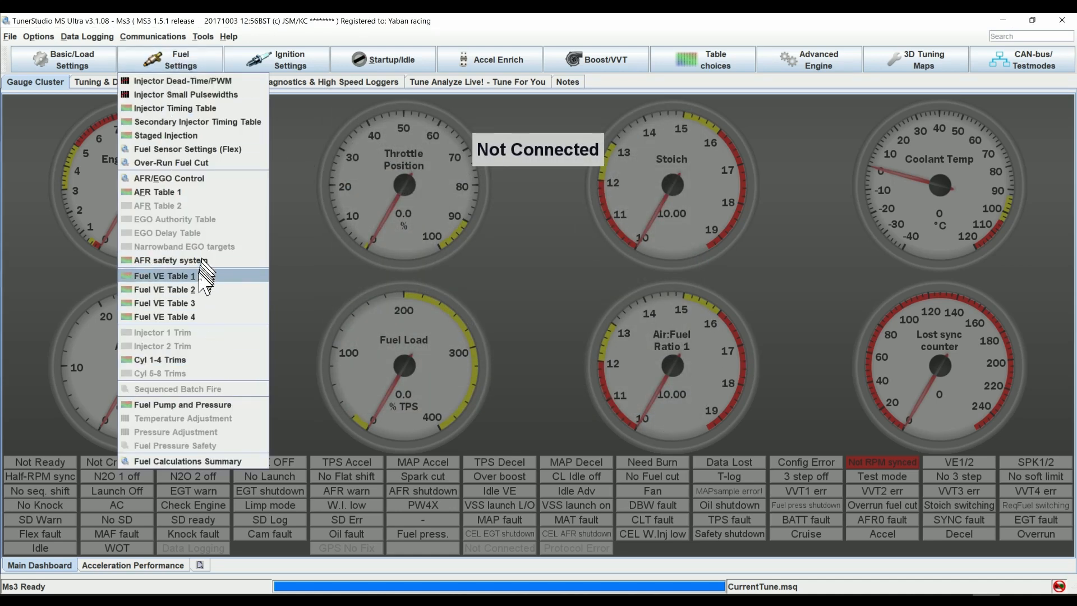
click(194, 361)
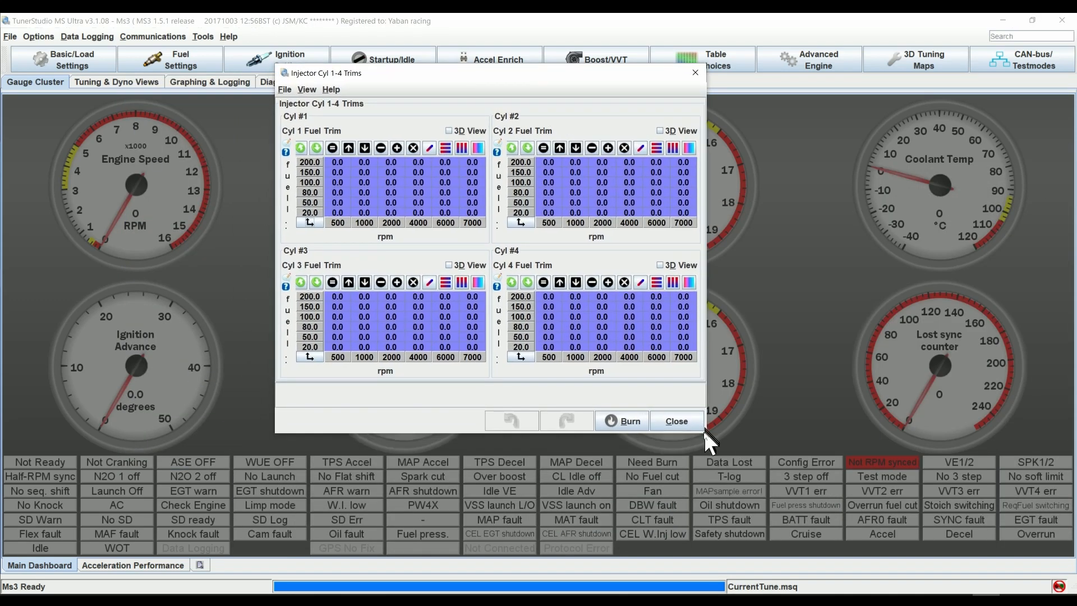
drag(705, 432, 889, 532)
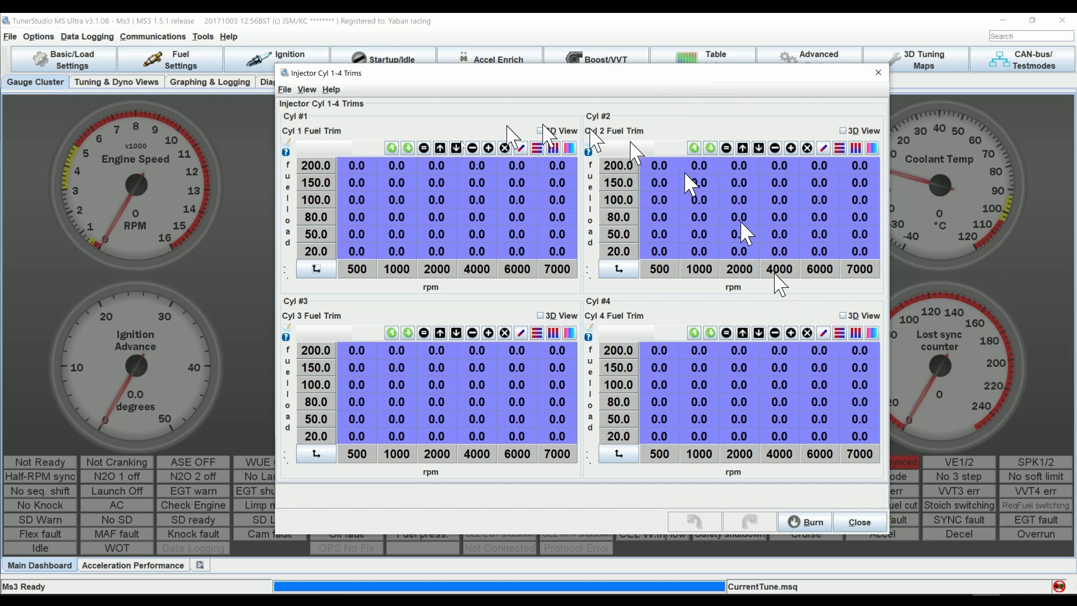
- Turn Spark Trim on in the Ignition Options / Wheel Decoder settings
click(253, 63)
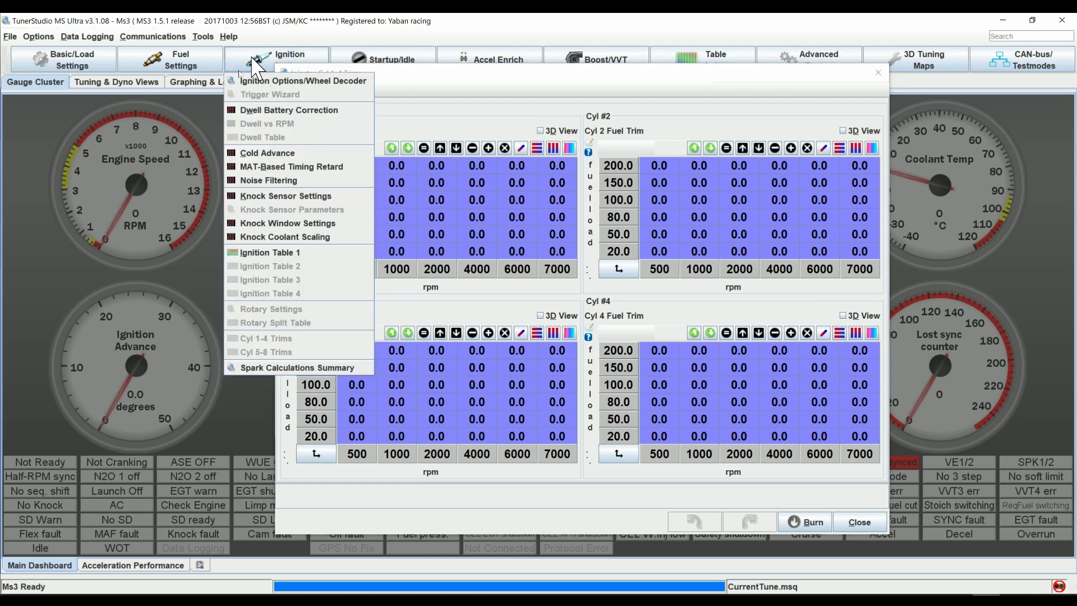
click(299, 81)
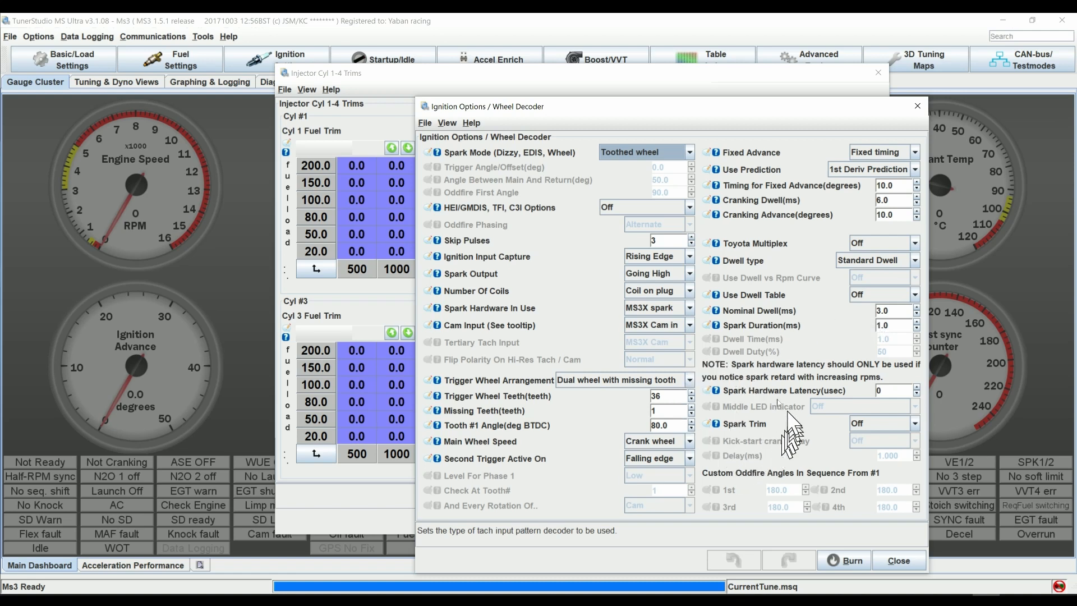
click(870, 424)
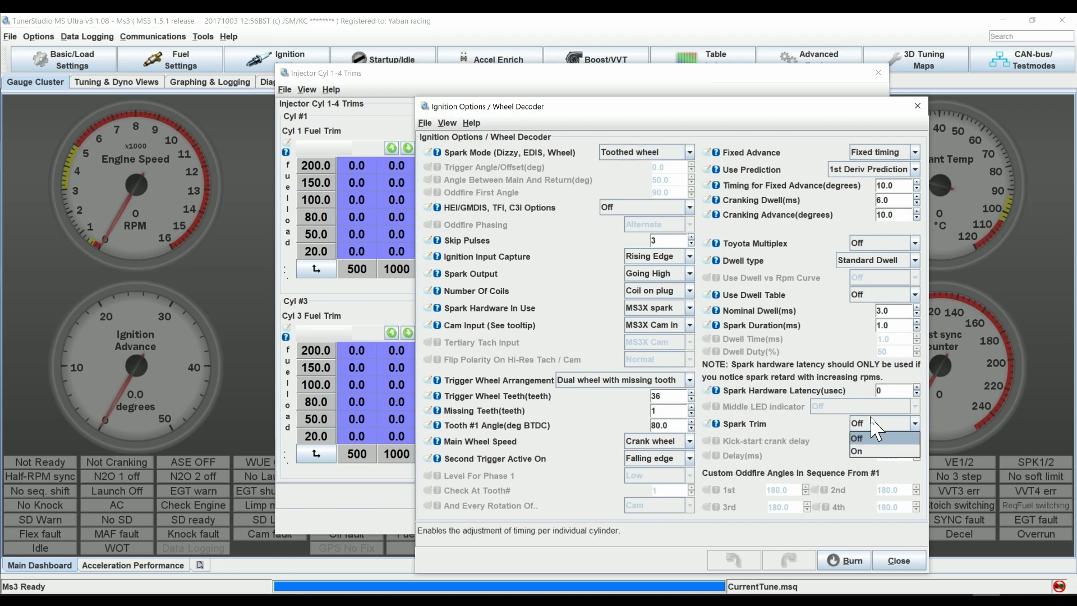
click(867, 452)
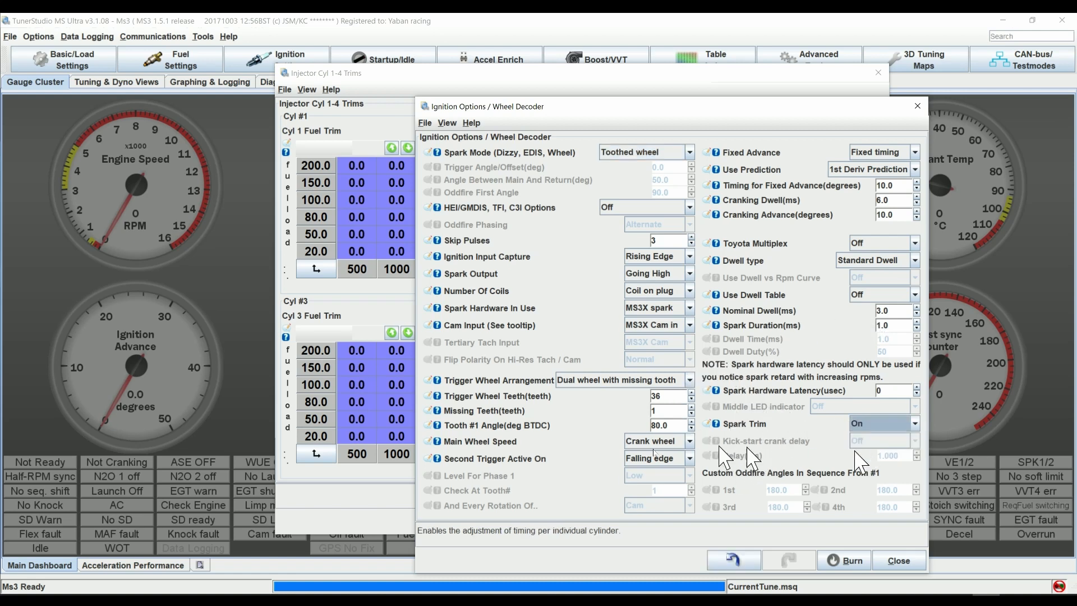
- Close the ignition options, show the Spark Cyl 1-4 Trims tables and enlarge their window so all four grids are readable
click(899, 561)
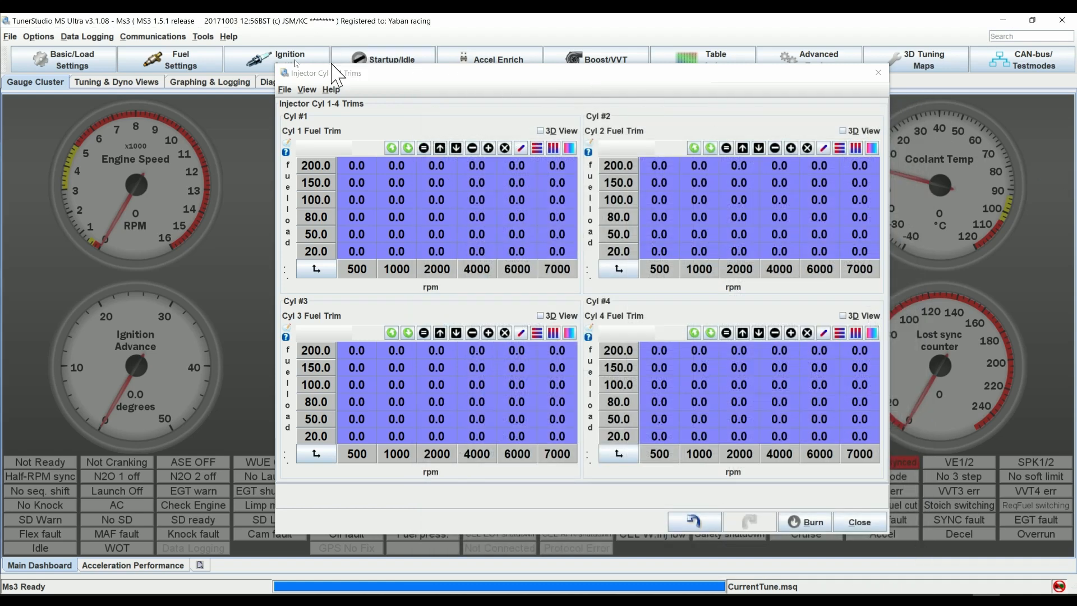
click(253, 63)
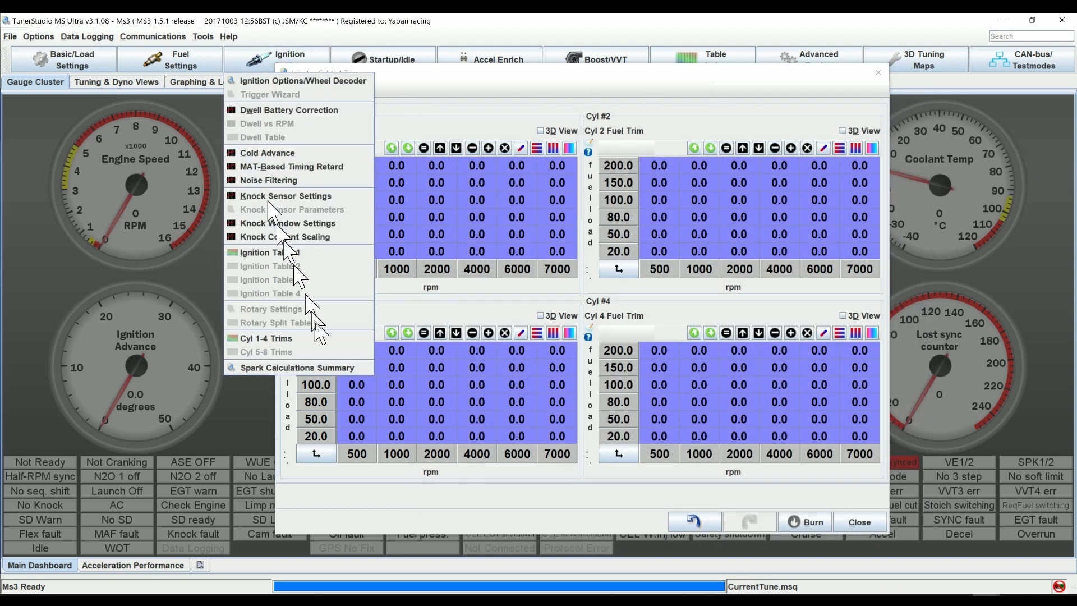
click(279, 338)
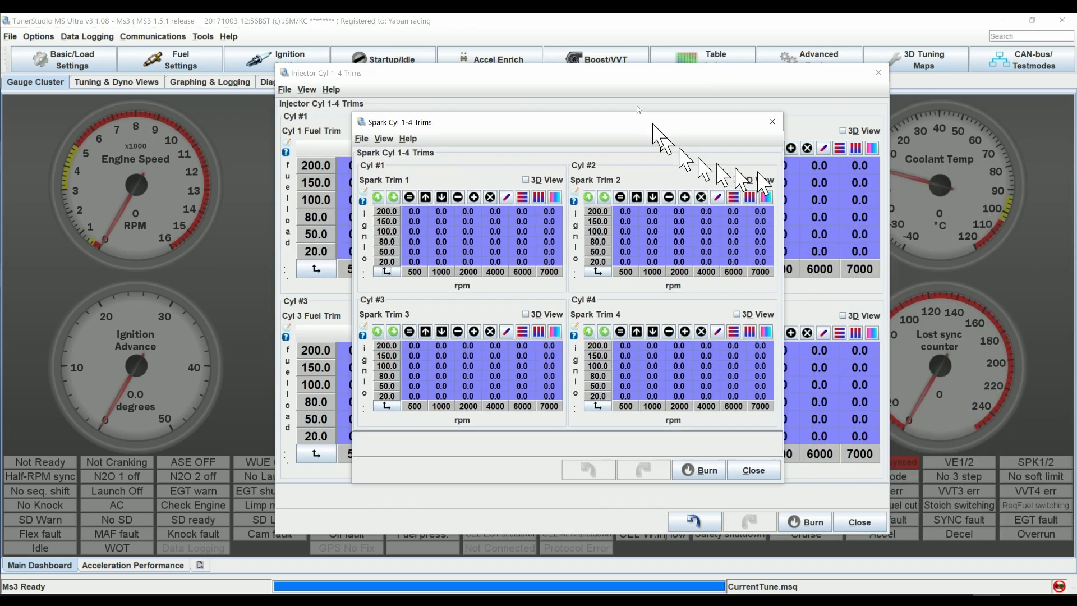
drag(657, 123, 577, 60)
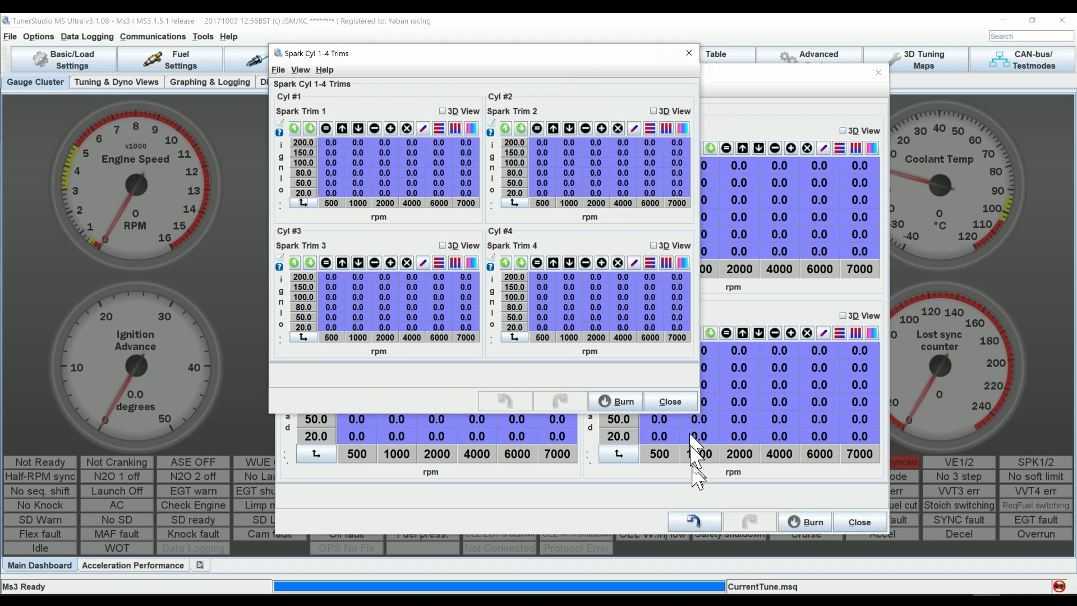
drag(699, 412, 929, 539)
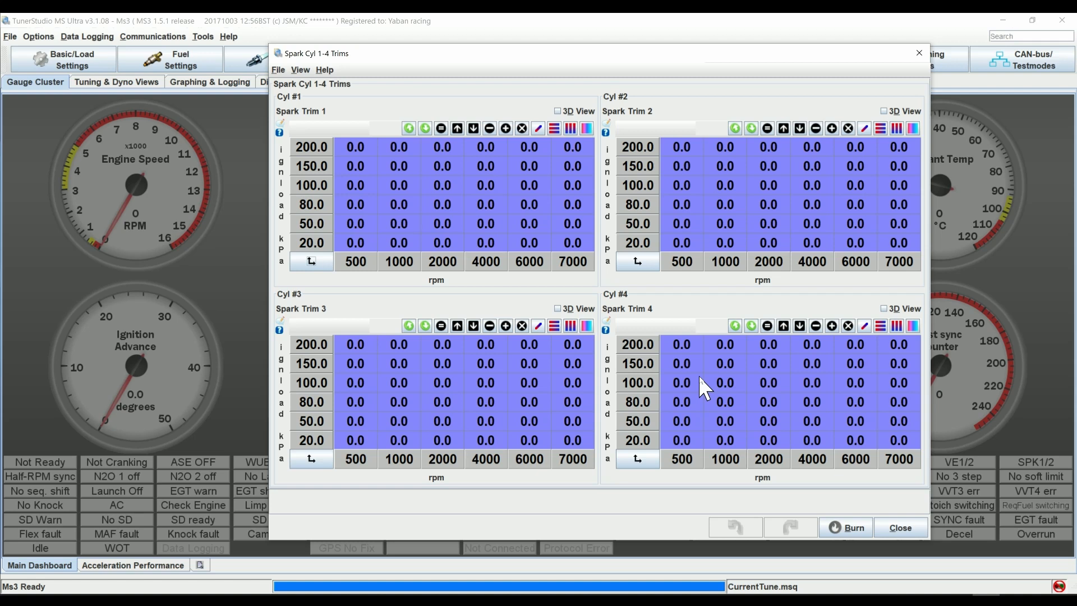
- Place the Spark and Injector Cyl 1-4 Trims windows side by side to compare the tables, and close both
drag(710, 55, 448, 52)
click(746, 74)
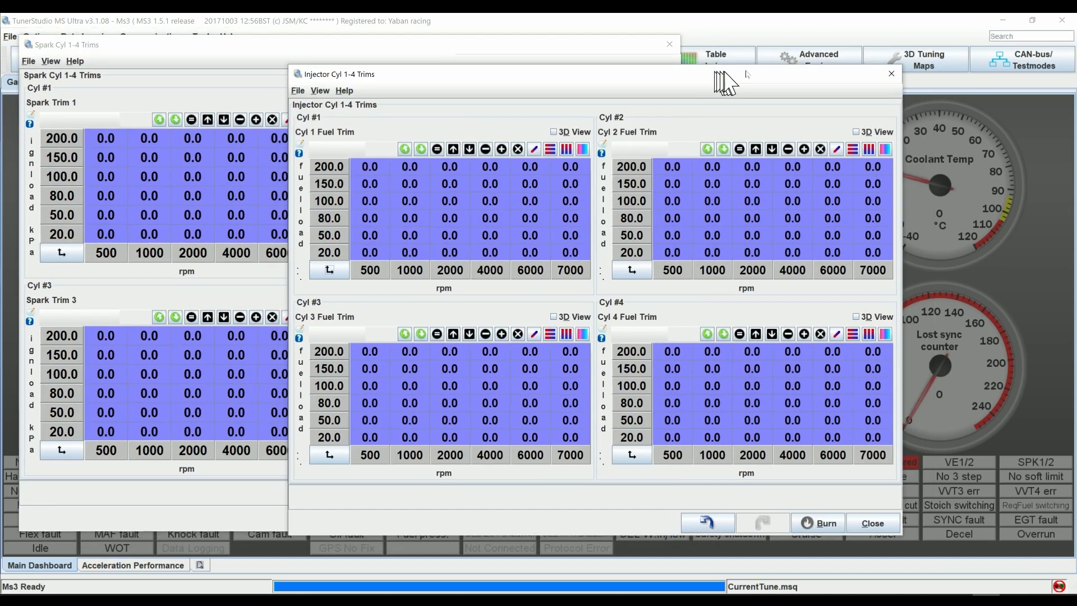
drag(746, 74, 903, 51)
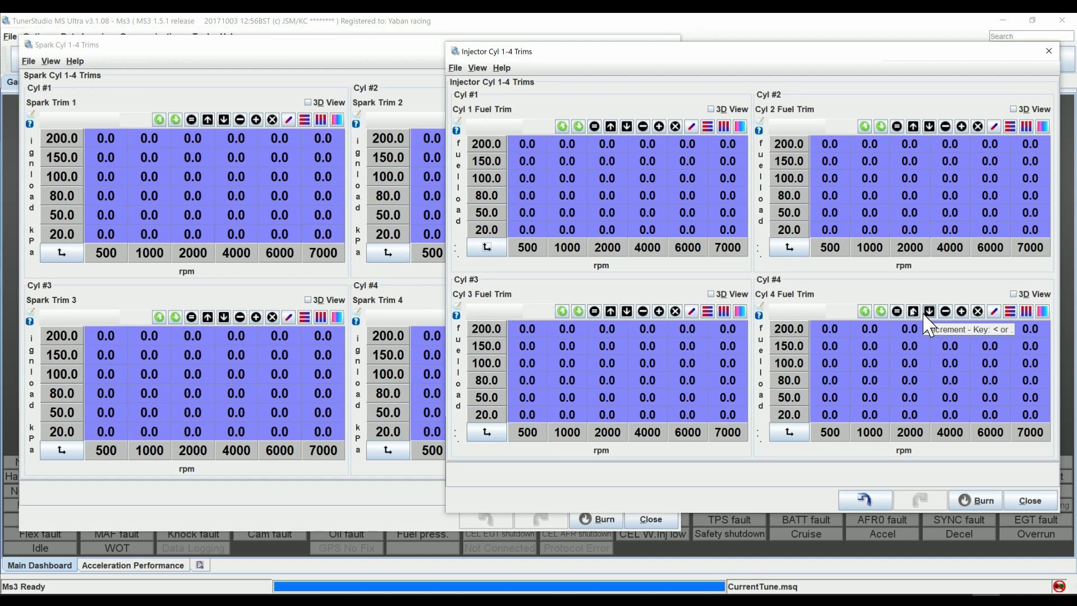
click(1049, 50)
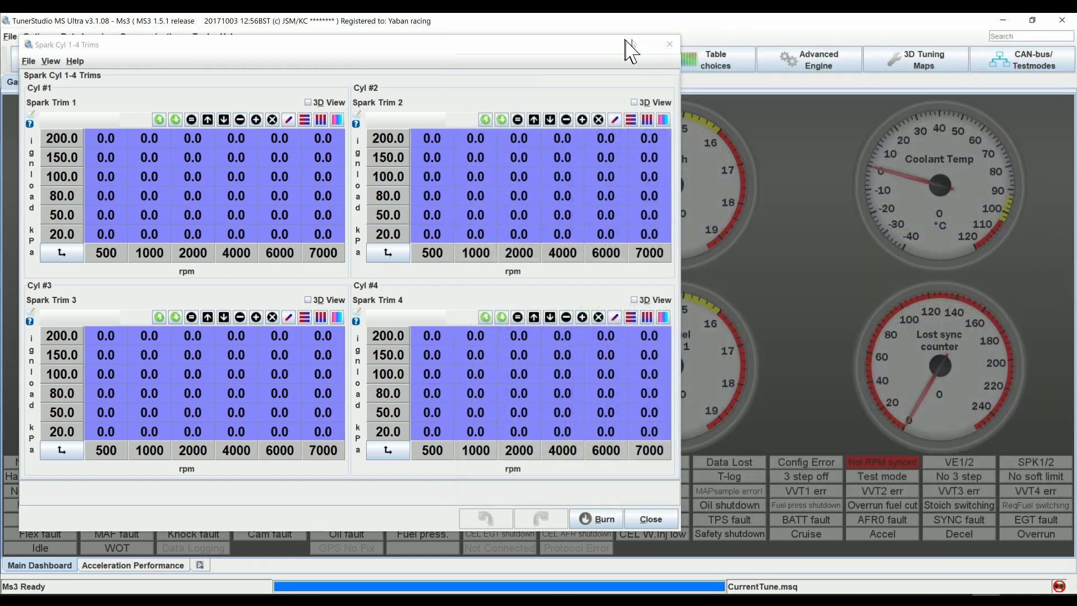
click(669, 43)
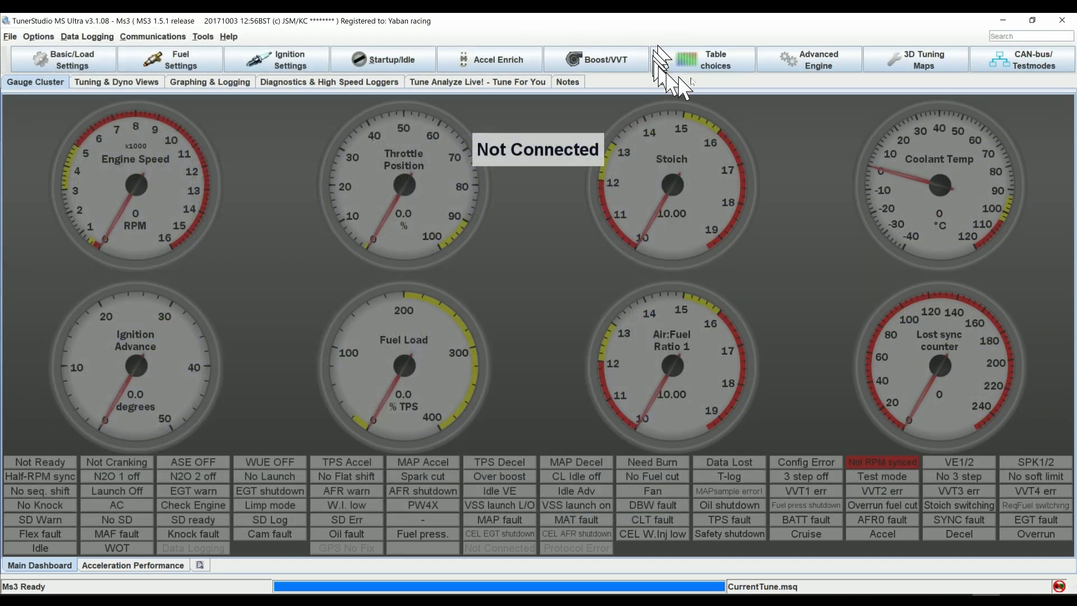
- Open Ignition Table 1 (Spark Advance) and enlarge its window so every cell is readable
click(247, 60)
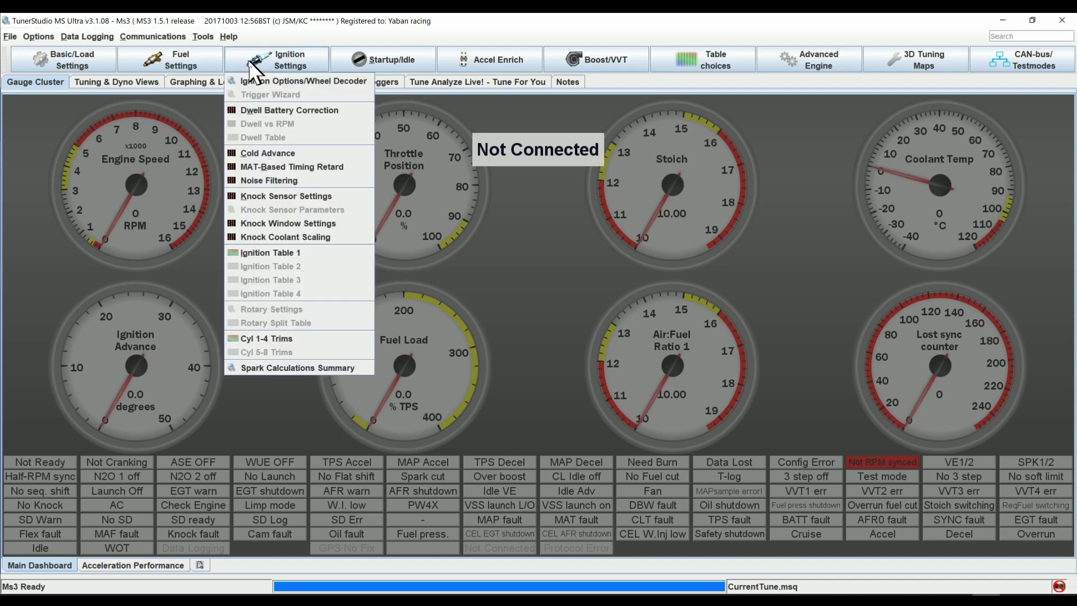
click(314, 252)
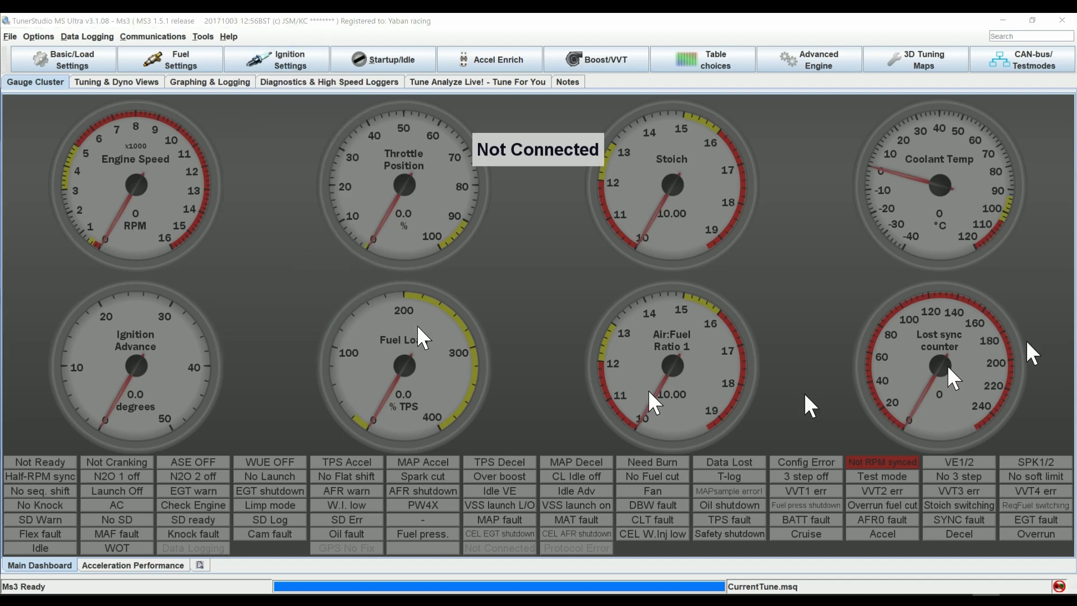
drag(1076, 193, 526, 79)
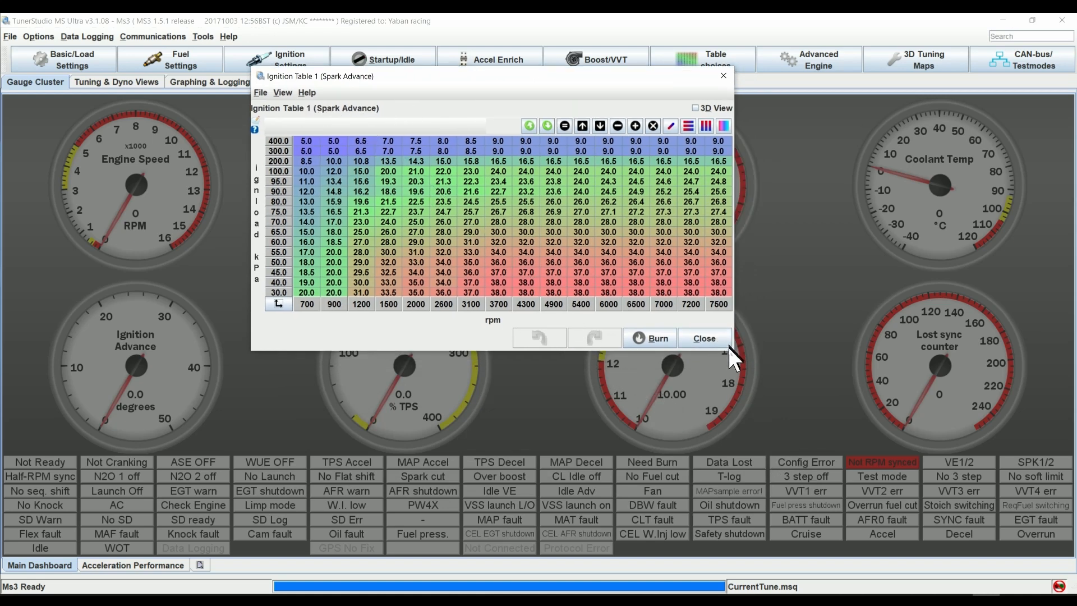
drag(730, 349, 898, 534)
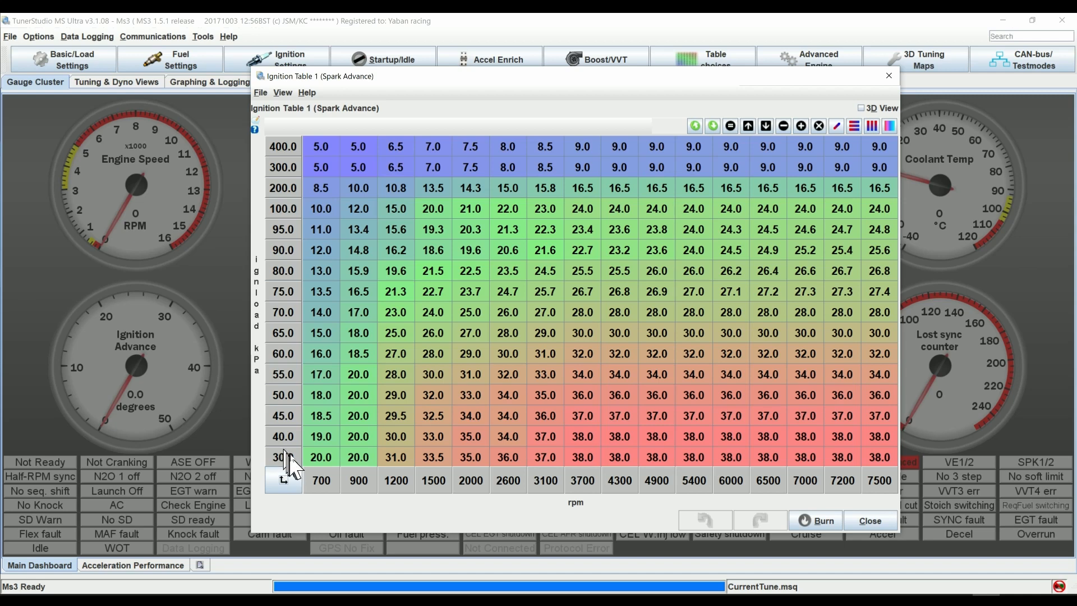
- Set the load axis of Ignition Table 1 to 50, 70, 80, 90 and 100 kPa, going up from the row above 30 kPa
double_click(283, 436)
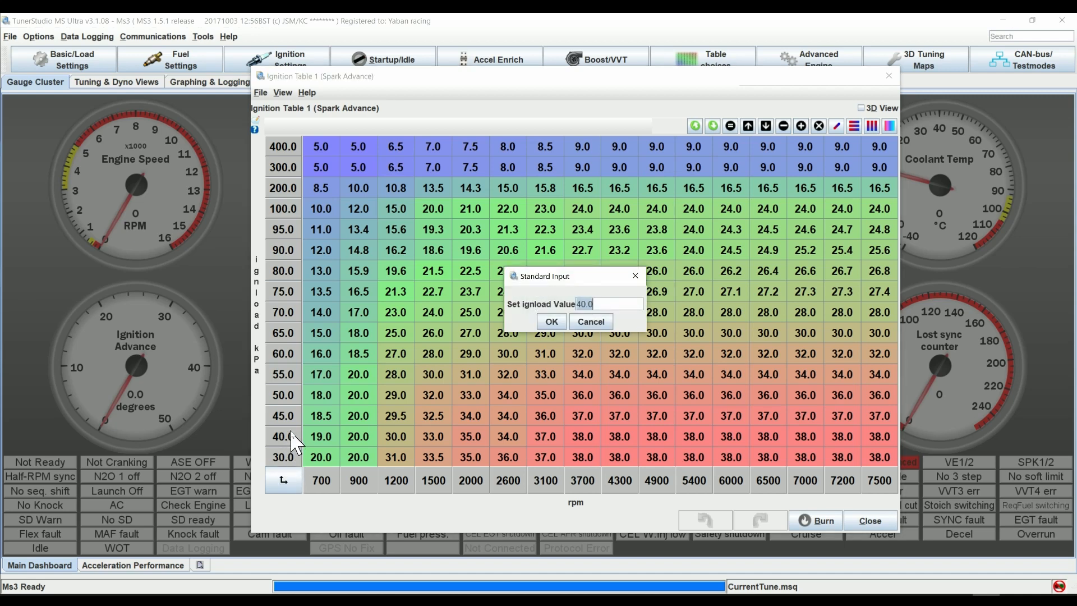
key(Return)
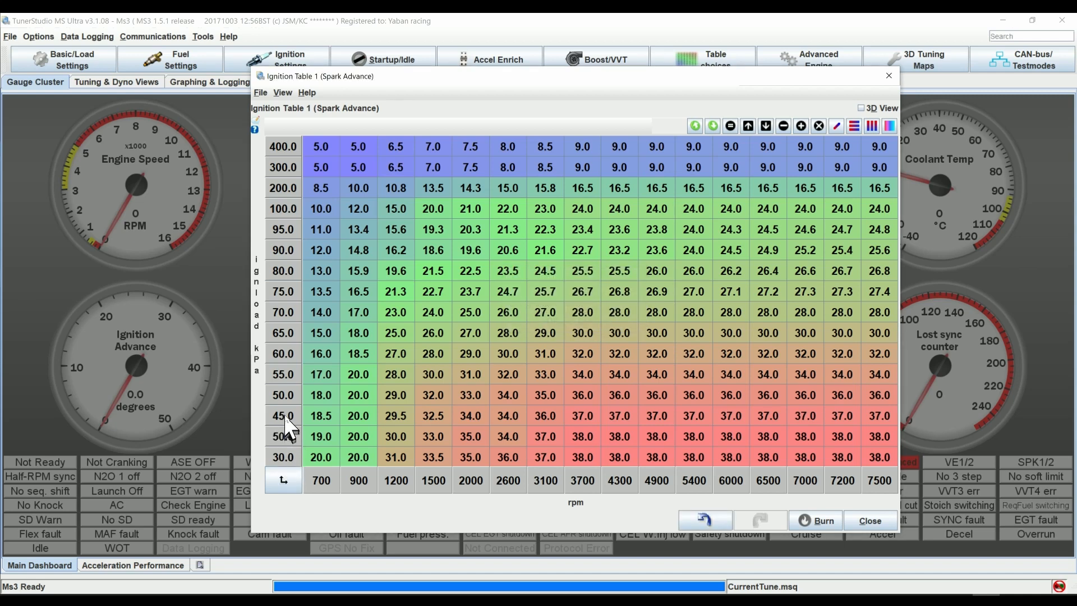
double_click(285, 416)
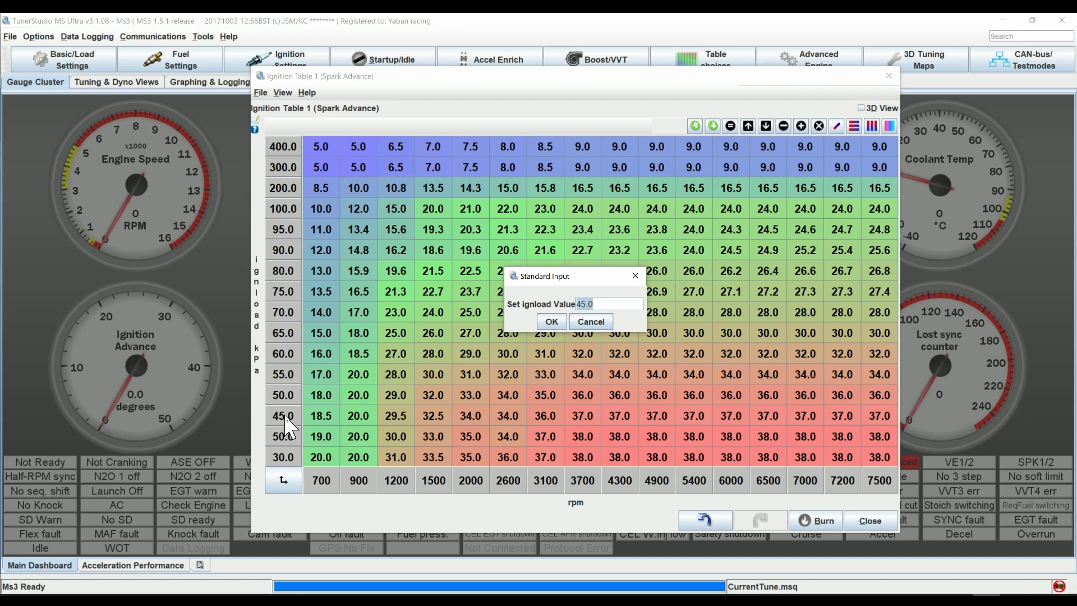
text(70)
key(Return)
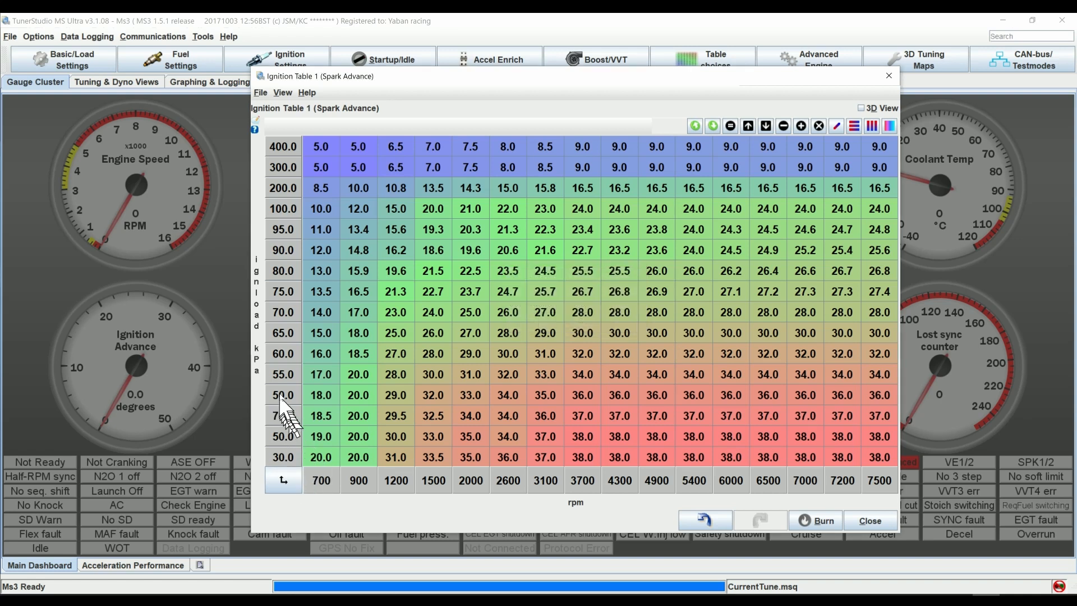
double_click(284, 396)
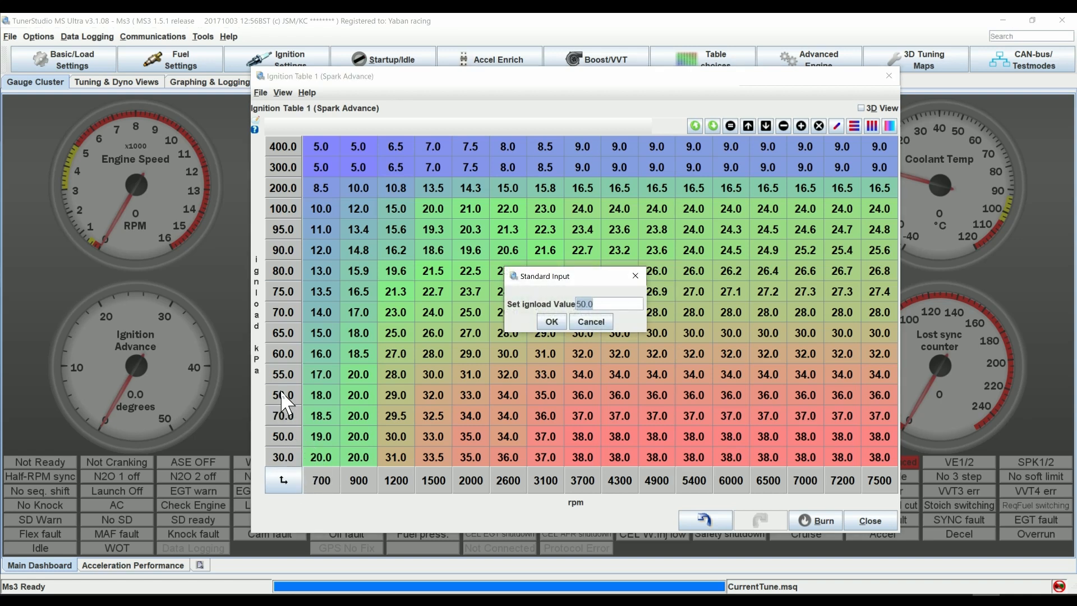
text(80)
key(Return)
double_click(286, 374)
text(90)
key(Return)
double_click(288, 353)
text(100)
key(Return)
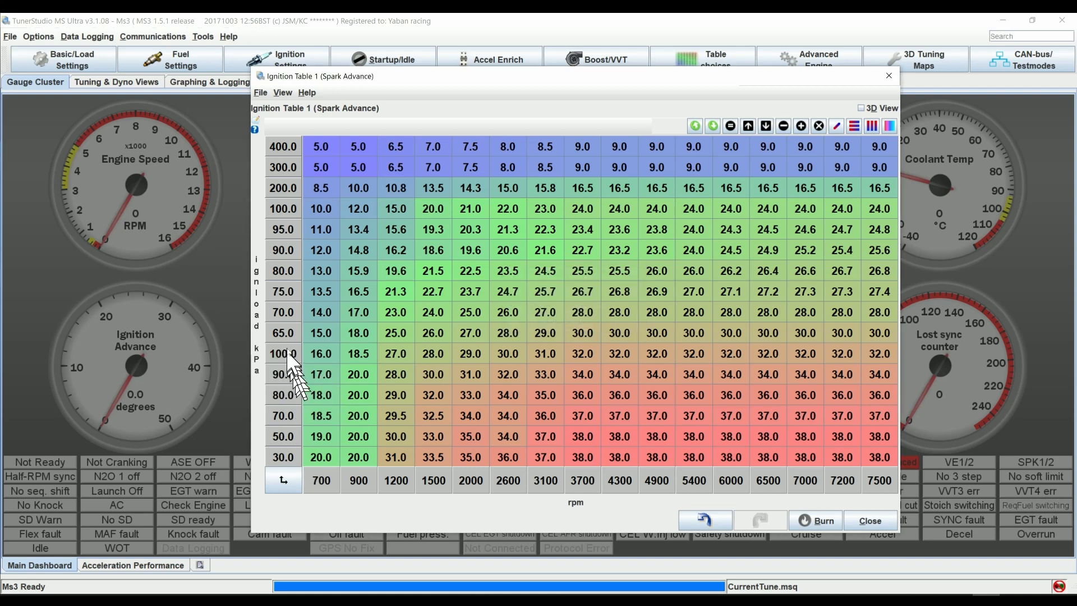
- Set the four load rows above 100 kPa in Ignition Table 1 to 130, 150, 180 and 200 kPa
double_click(288, 333)
text(130)
key(Return)
double_click(288, 311)
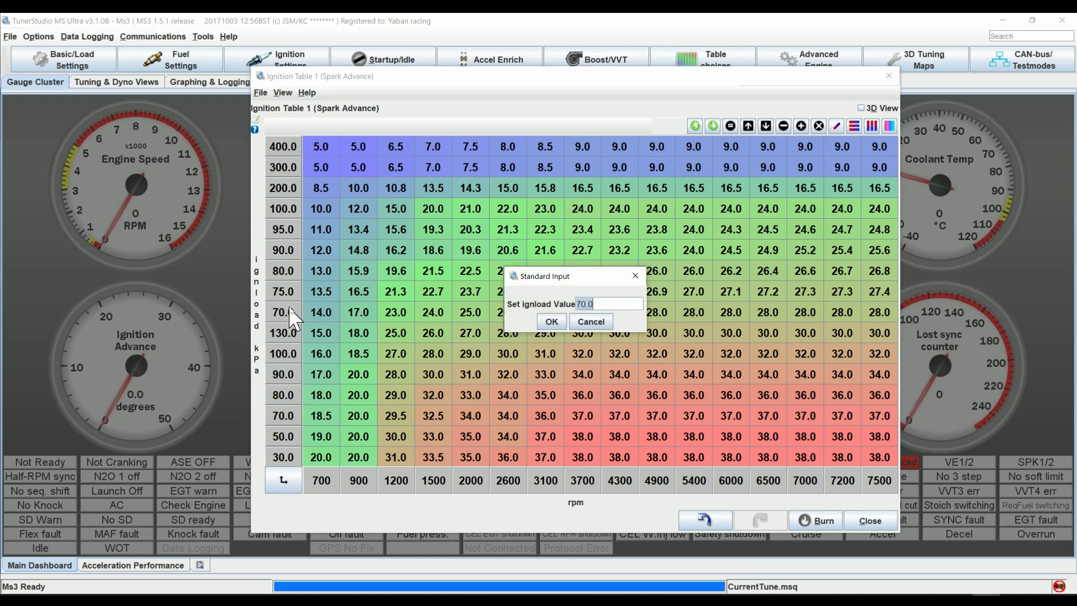
text(150)
key(Return)
double_click(284, 291)
text(180)
key(Return)
double_click(283, 270)
text(200)
key(Return)
- Set the five load rows between 200 and 400 kPa in Ignition Table 1 to 230, 260, 300, 330 and 360 kPa
double_click(287, 249)
text(30)
key(Return)
double_click(284, 230)
text(260)
key(Return)
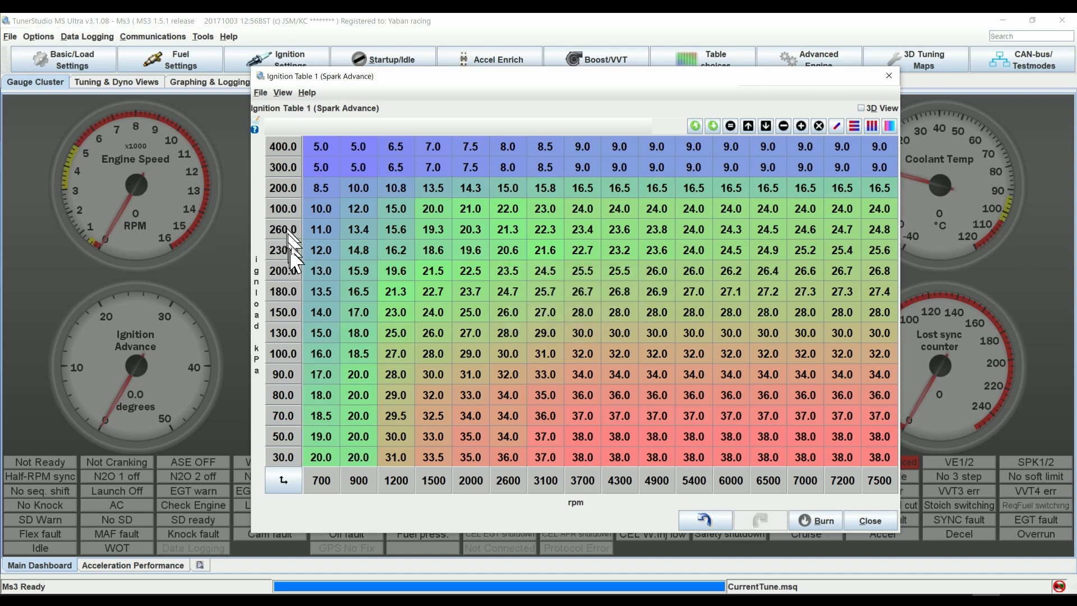
double_click(281, 216)
text(300)
key(Return)
double_click(283, 183)
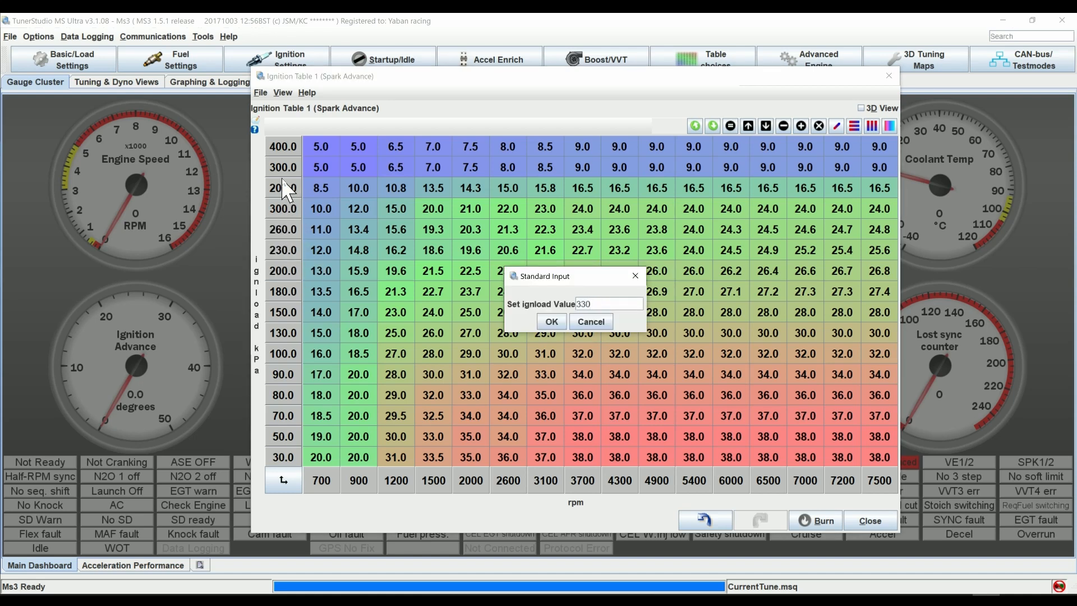
text(330)
key(Return)
double_click(287, 167)
text(360)
key(Return)
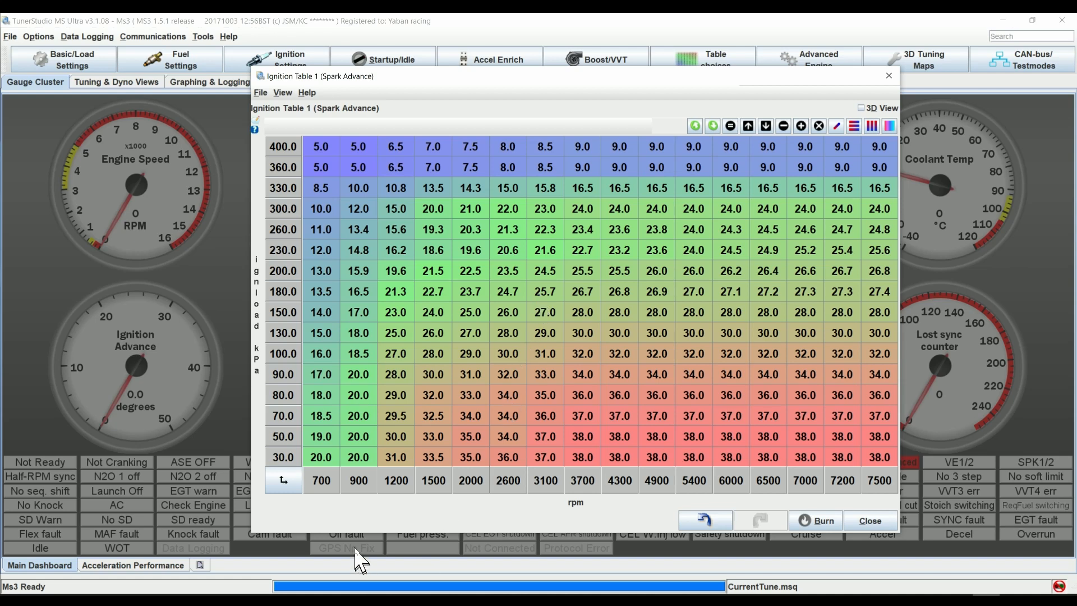
- Fill the 700, 900, 1200 and 1500 rpm columns with 5, 10, 15 and 19 degrees of spark advance
drag(320, 458, 314, 149)
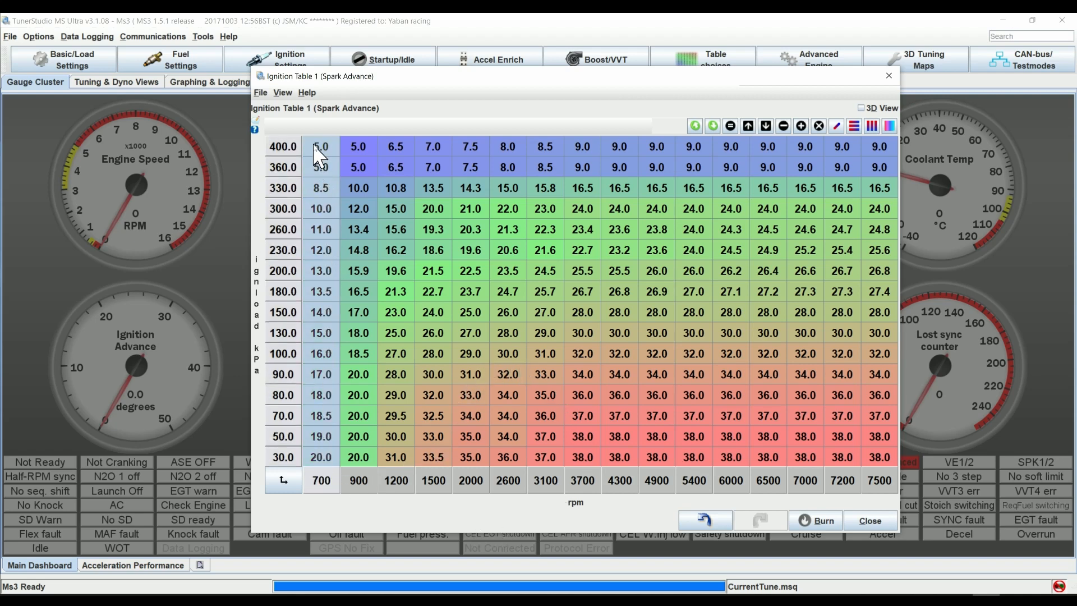
text(5)
drag(365, 458, 359, 145)
text(10)
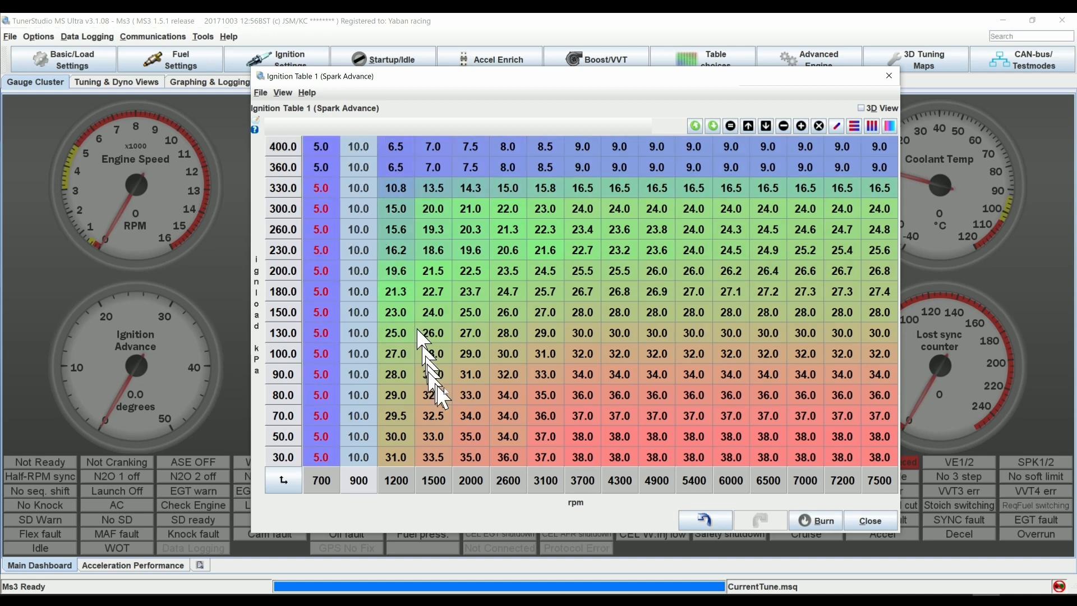
drag(404, 459, 399, 162)
text(15)
drag(433, 443, 435, 149)
text(19)
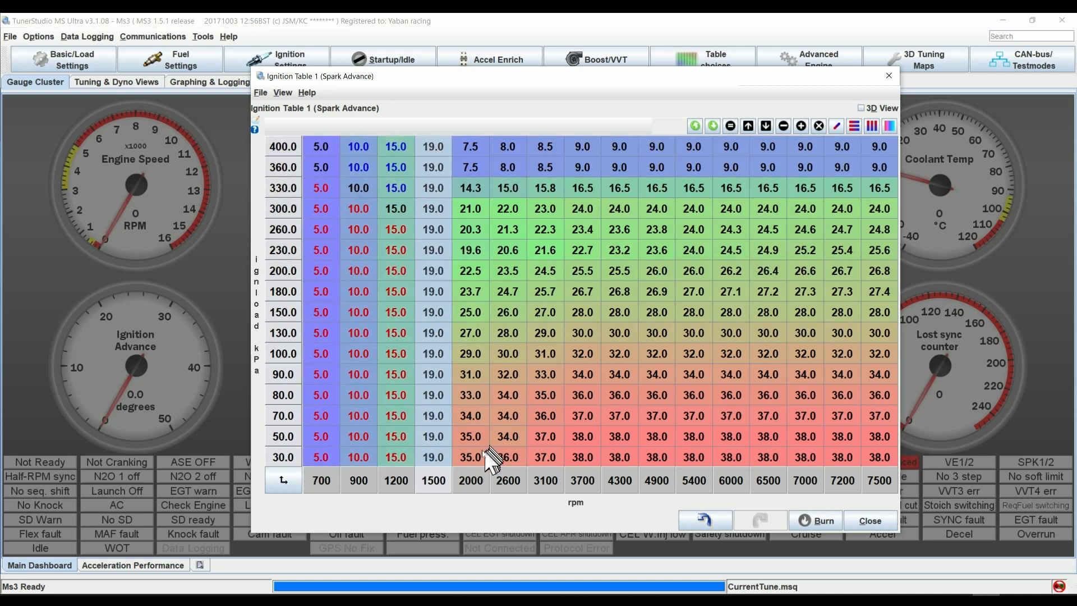
- Fill the 2000, 2600 and 3100 rpm columns with 22, 30 and 32 degrees, and all columns from 3700 to 7500 rpm with 38
drag(481, 456, 482, 154)
text(22)
drag(519, 455, 512, 152)
text(30)
drag(544, 458, 548, 154)
text(32)
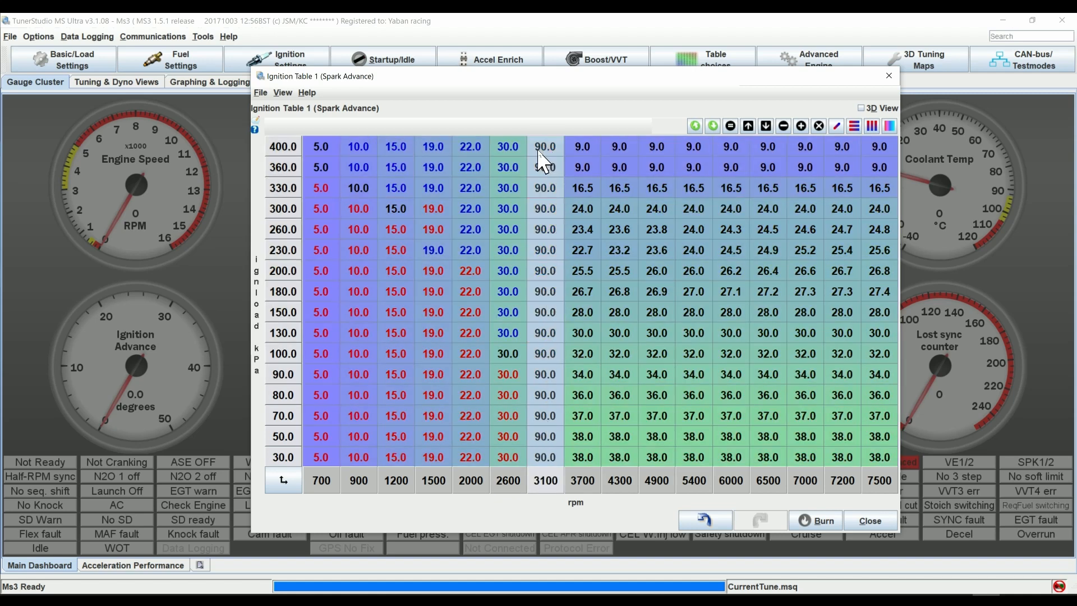
drag(582, 457, 870, 147)
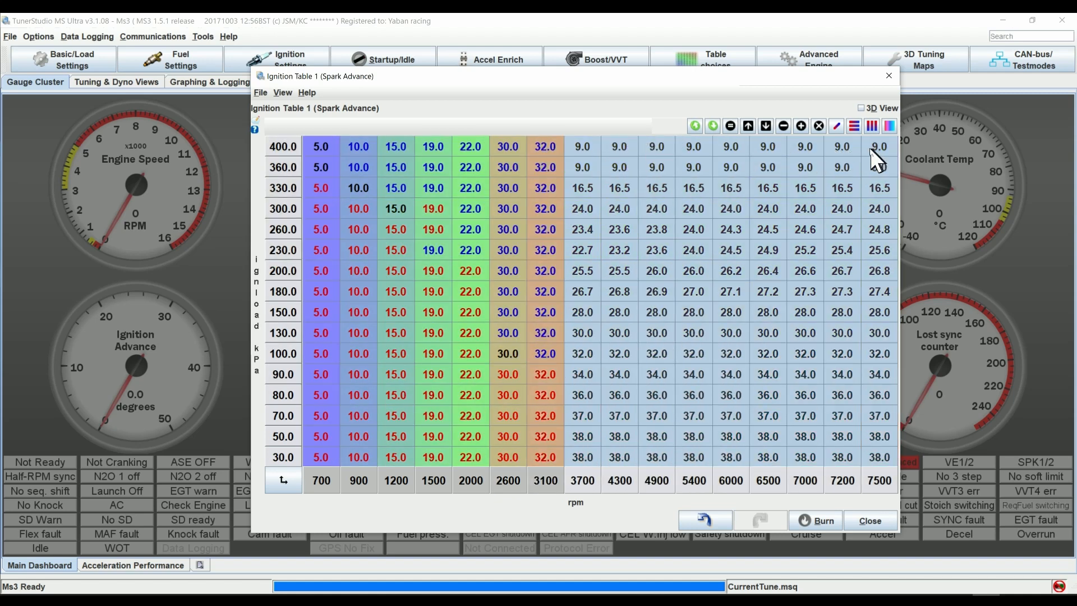
text(38)
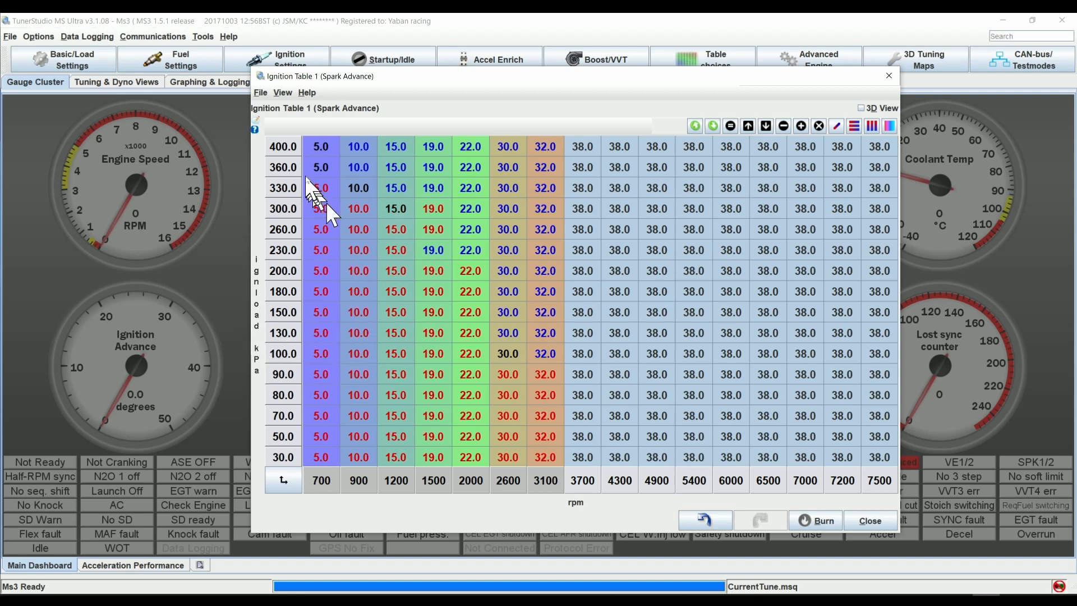
- Set the spark advance to 10 degrees across all rpm columns for the load rows from 150 to 400 kPa
drag(318, 140, 866, 313)
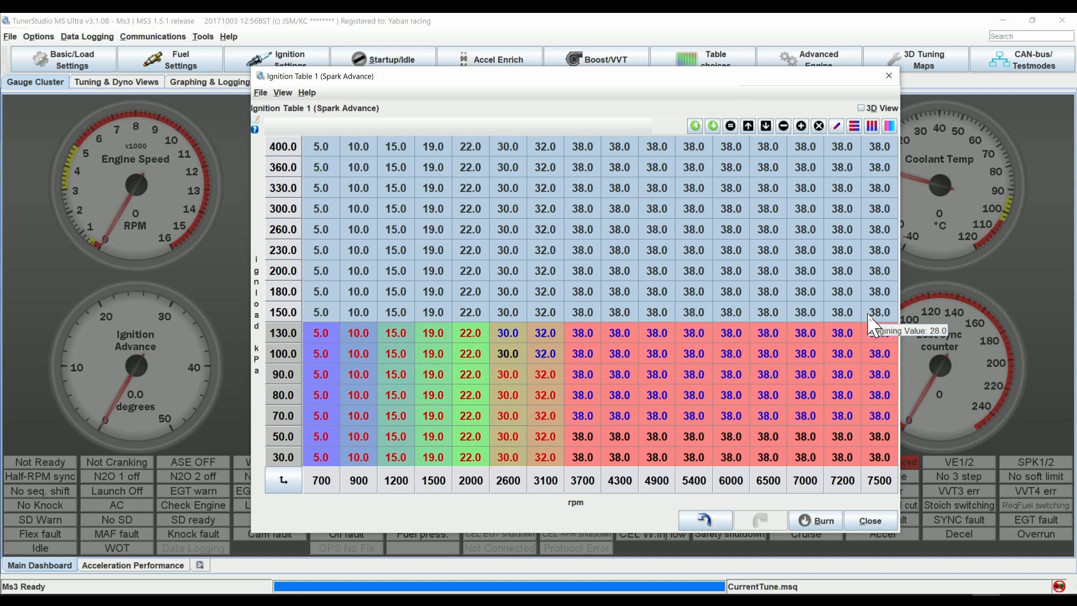
text(10)
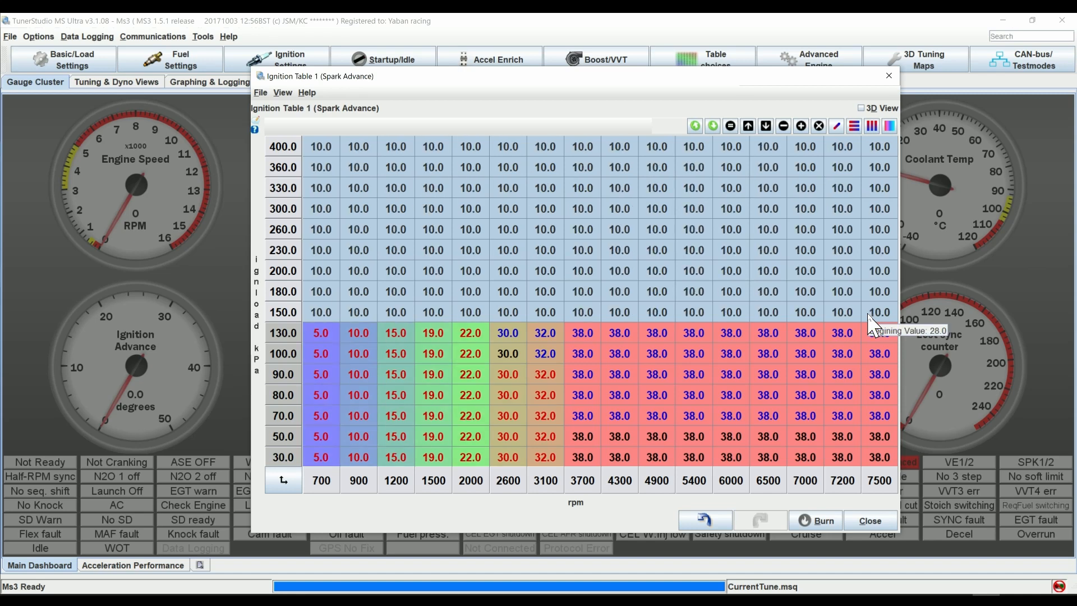
click(1042, 362)
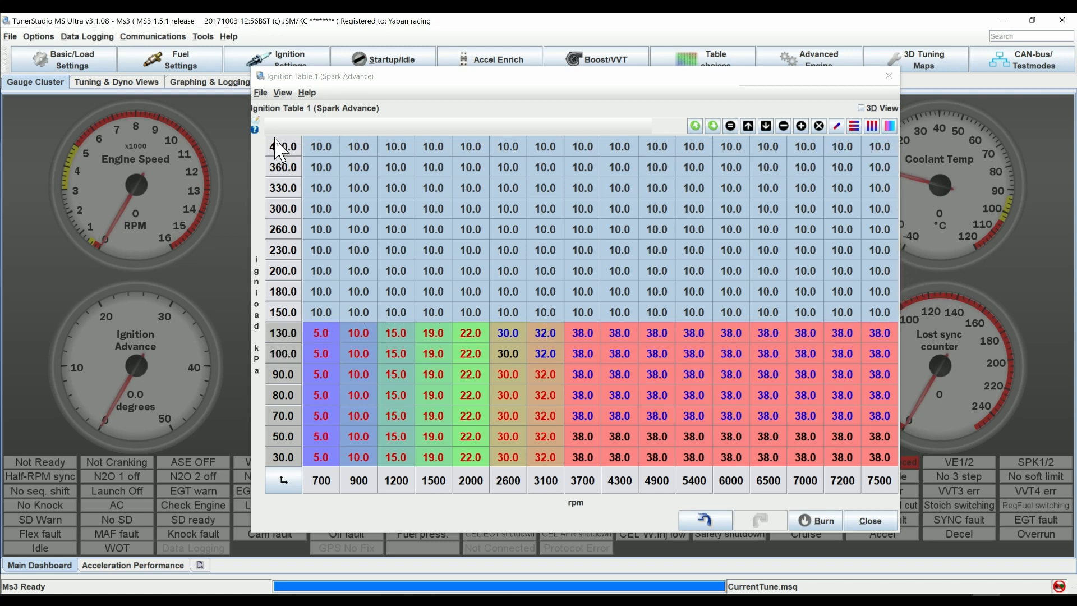
- Close Ignition Table 1 and switch to the MS3Pro Ultimate manual PDF at section 7.7 Table Choices
mouse_move(276, 145)
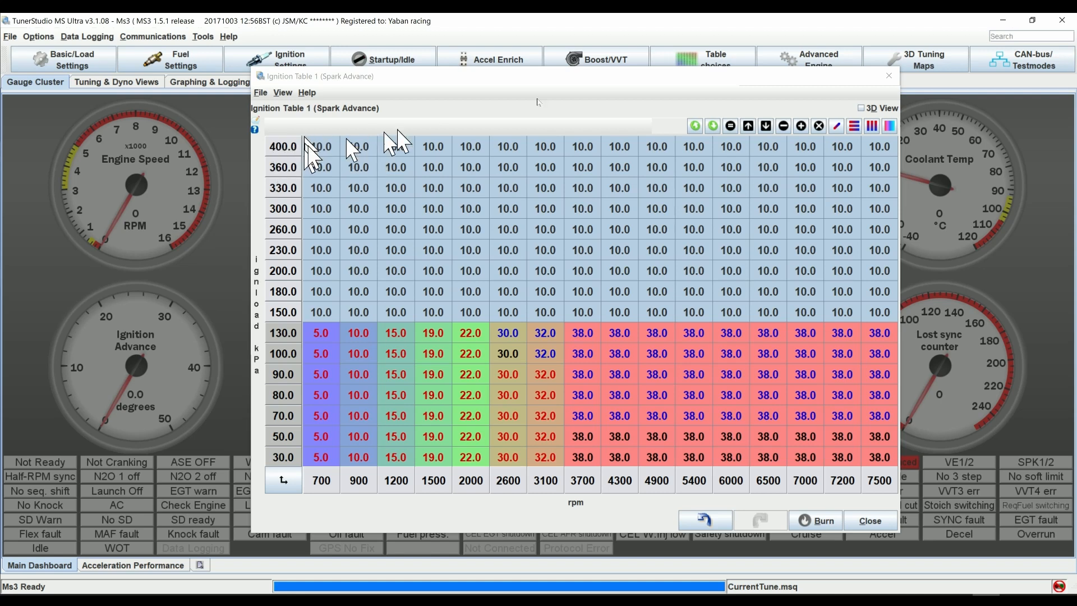
click(892, 79)
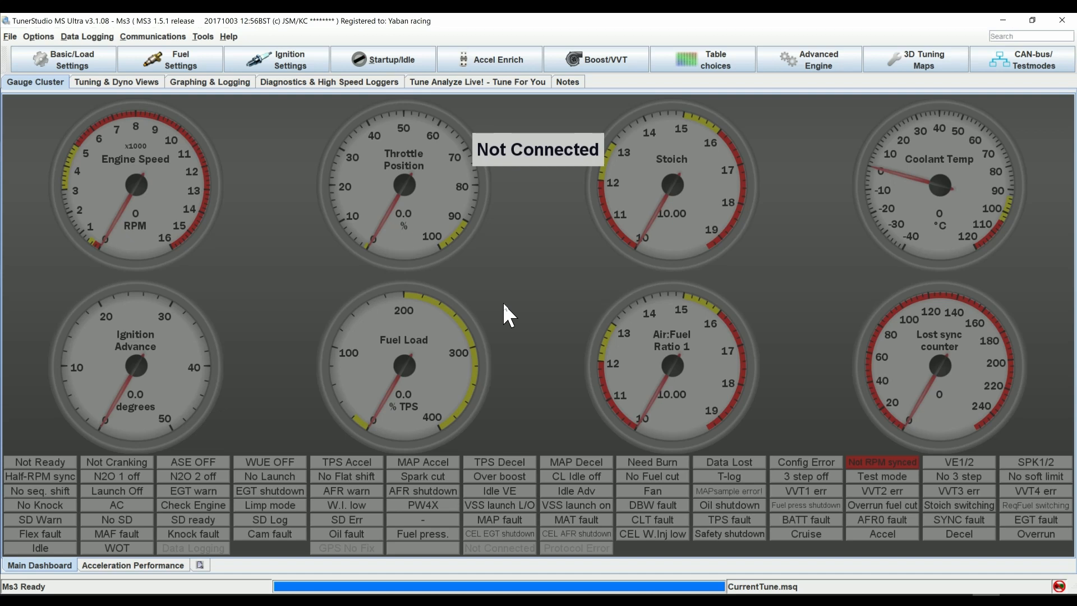
key(alt+Tab)
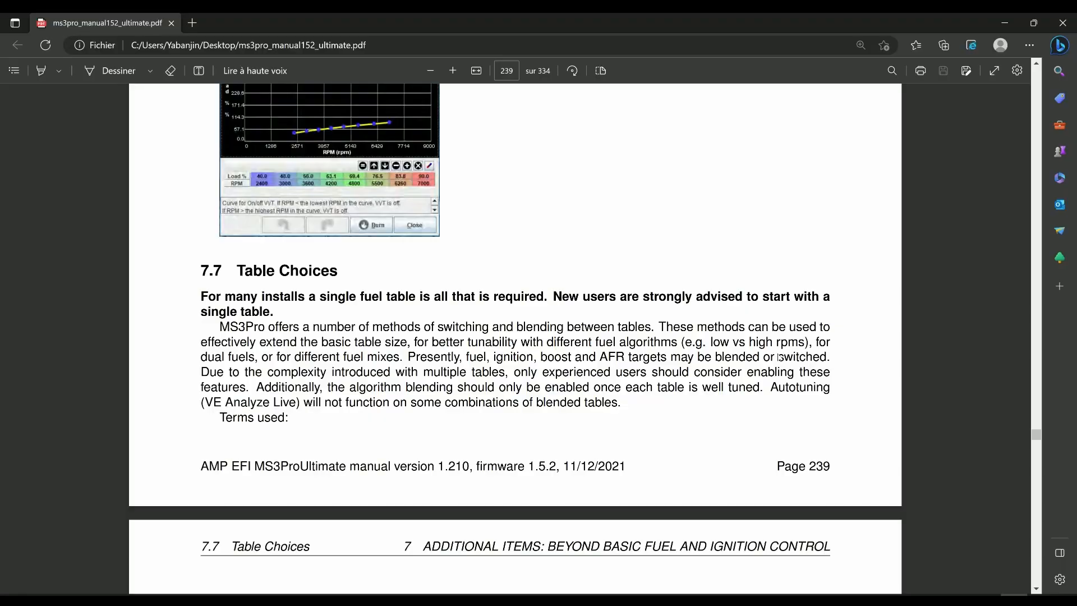